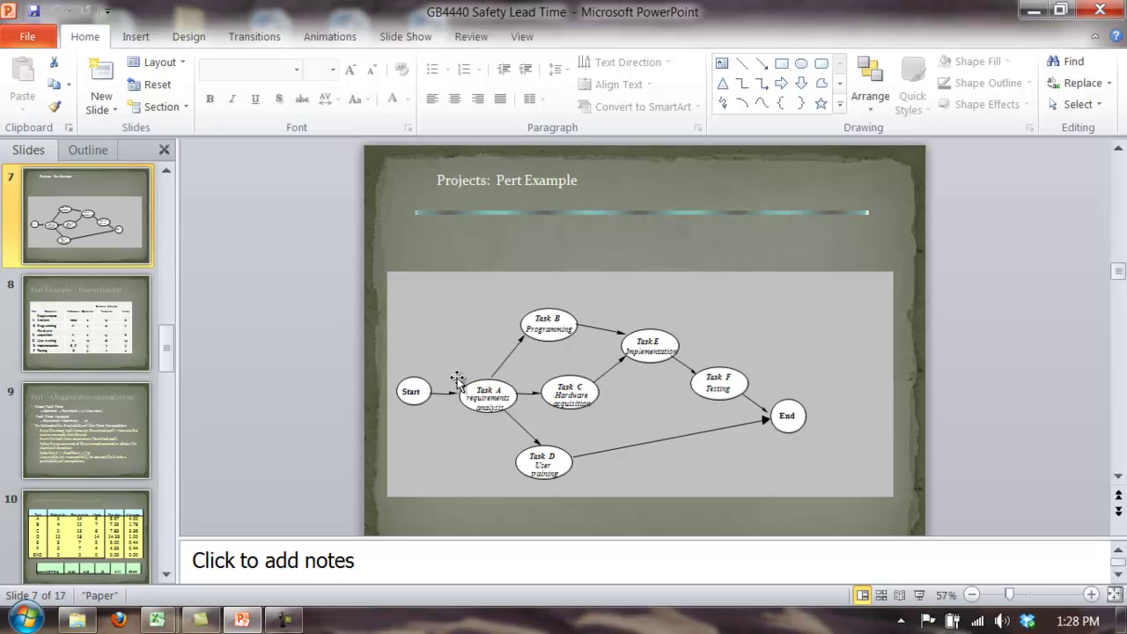
Step: Go to slide 8, the Pert Example time estimates slide
left_click(141, 335)
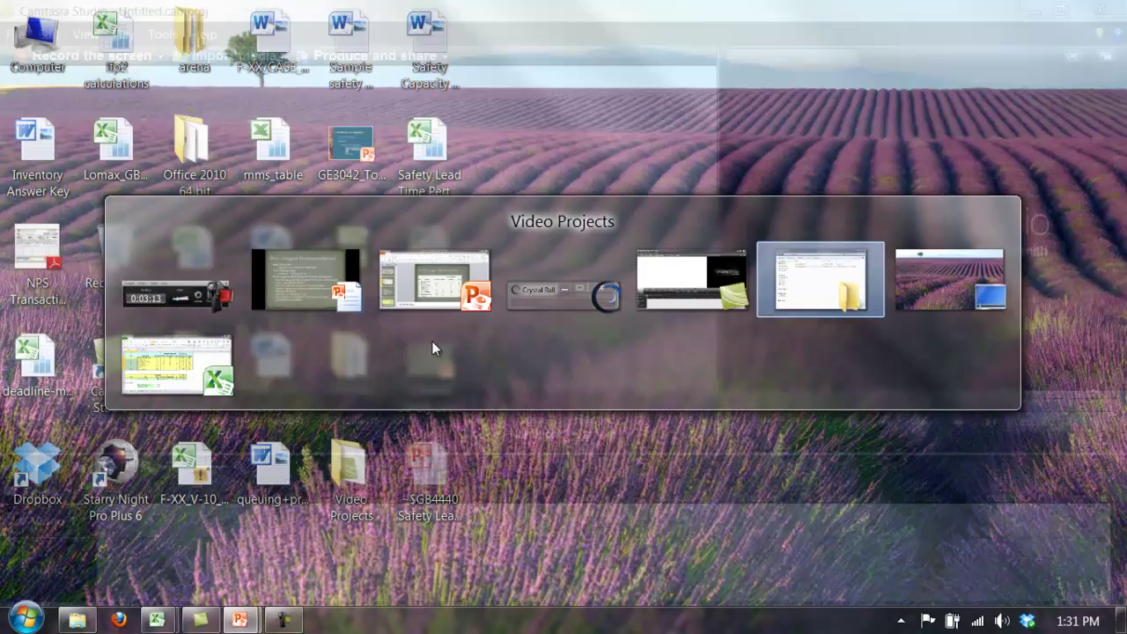
key("alt+Tab")
key("alt+Tab")
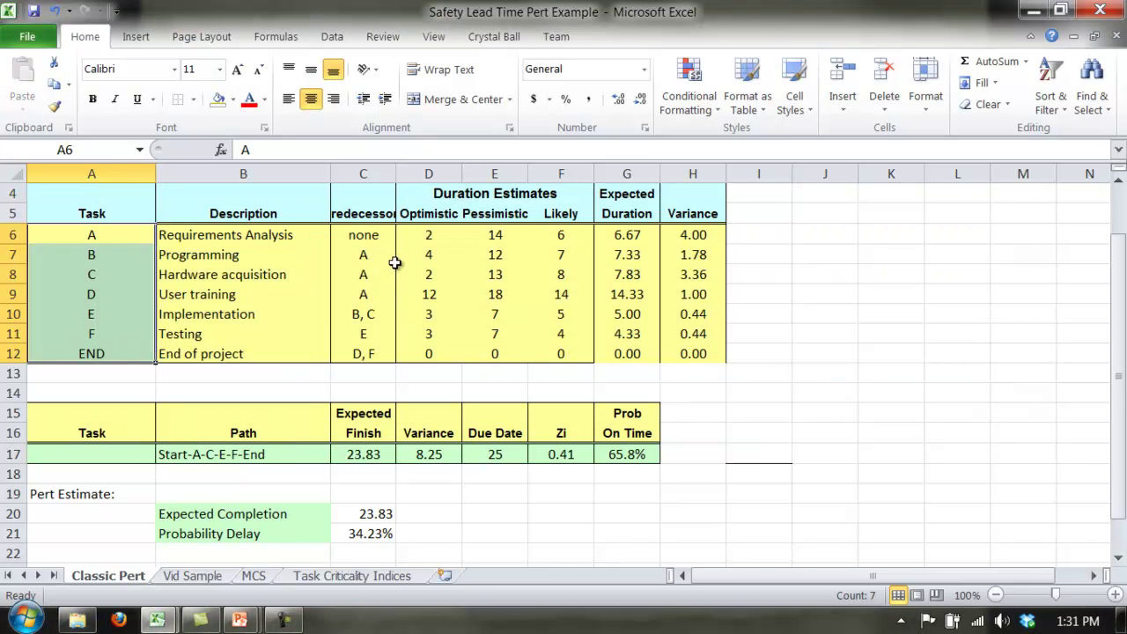
Step: Switch to the Excel Classic Pert sheet and review task A's estimates, expected duration and variance formulas
left_click(428, 241)
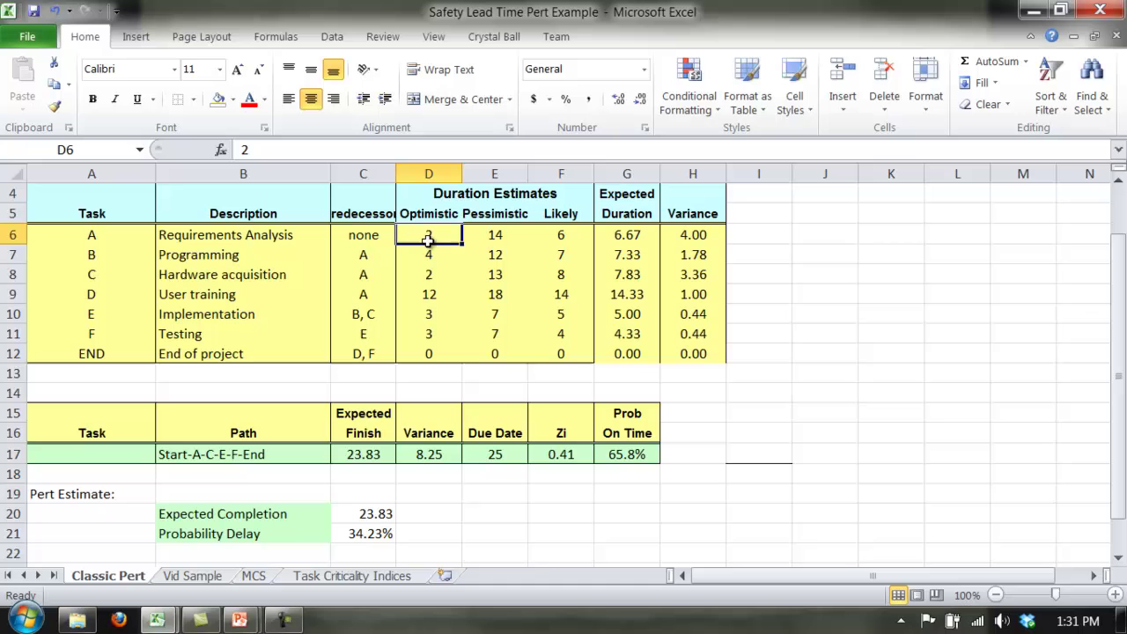
key("Right")
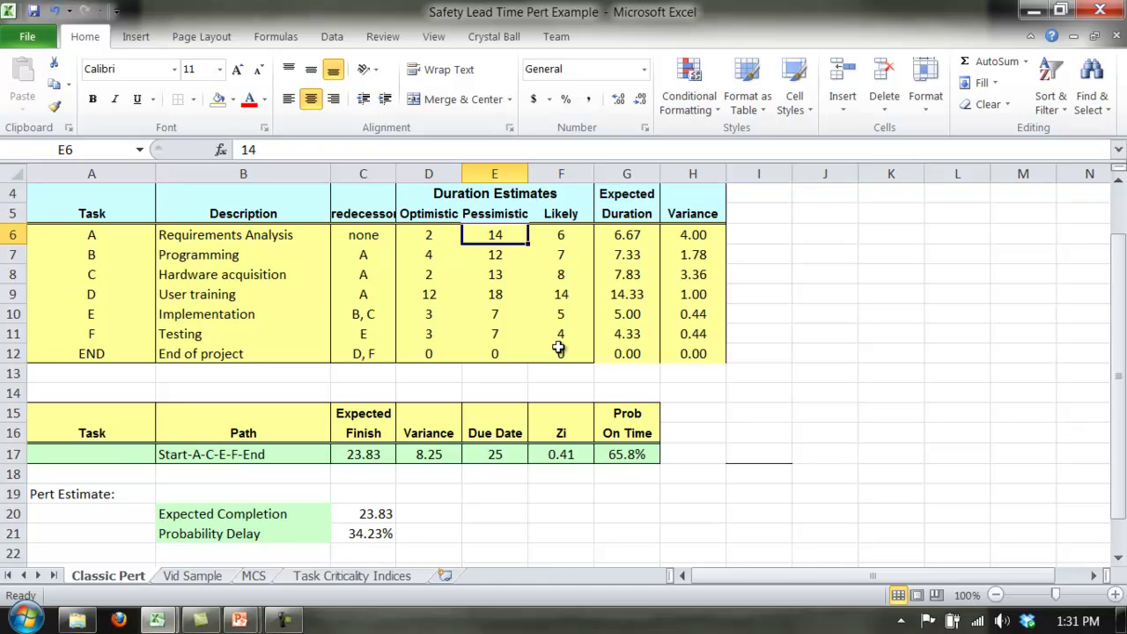
key("Right")
key("Right")
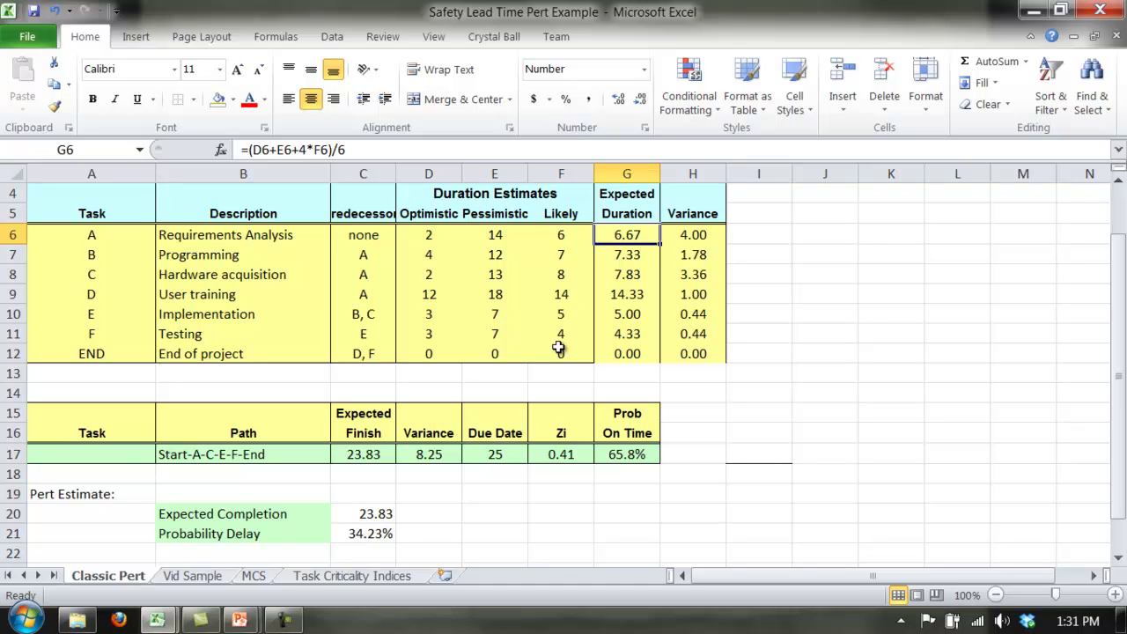
key("Right")
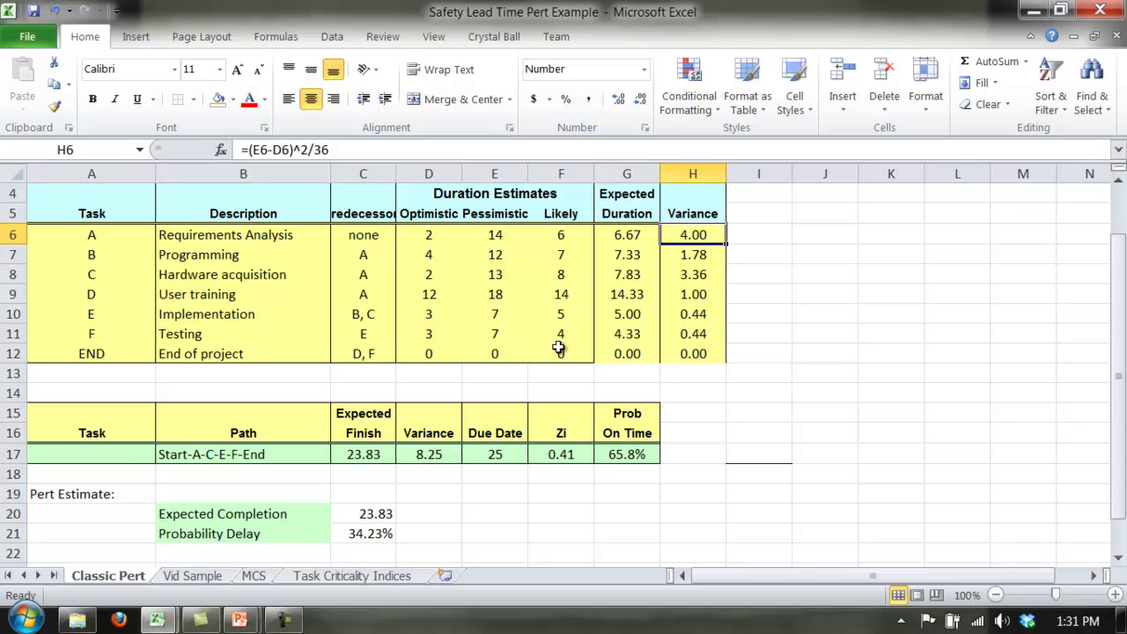
key("Down")
key("Down")
key("Down")
key("Down")
key("Down")
key("Down")
key("Down")
key("Down")
key("Left")
key("Left")
key("Left")
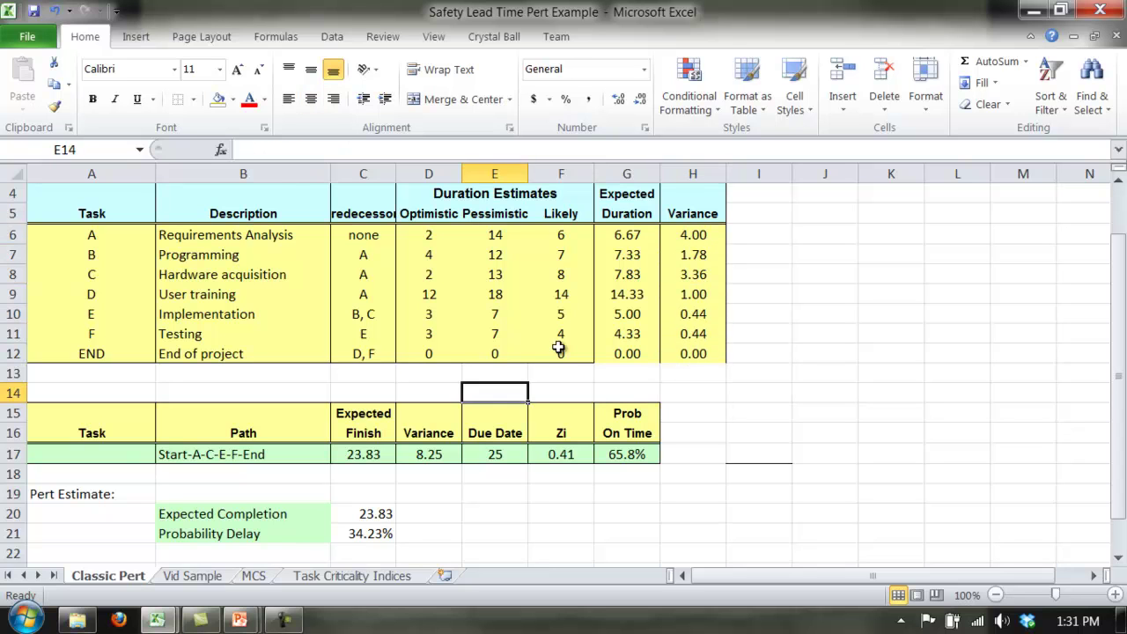
key("Left")
key("Left")
key("Left")
key("Left")
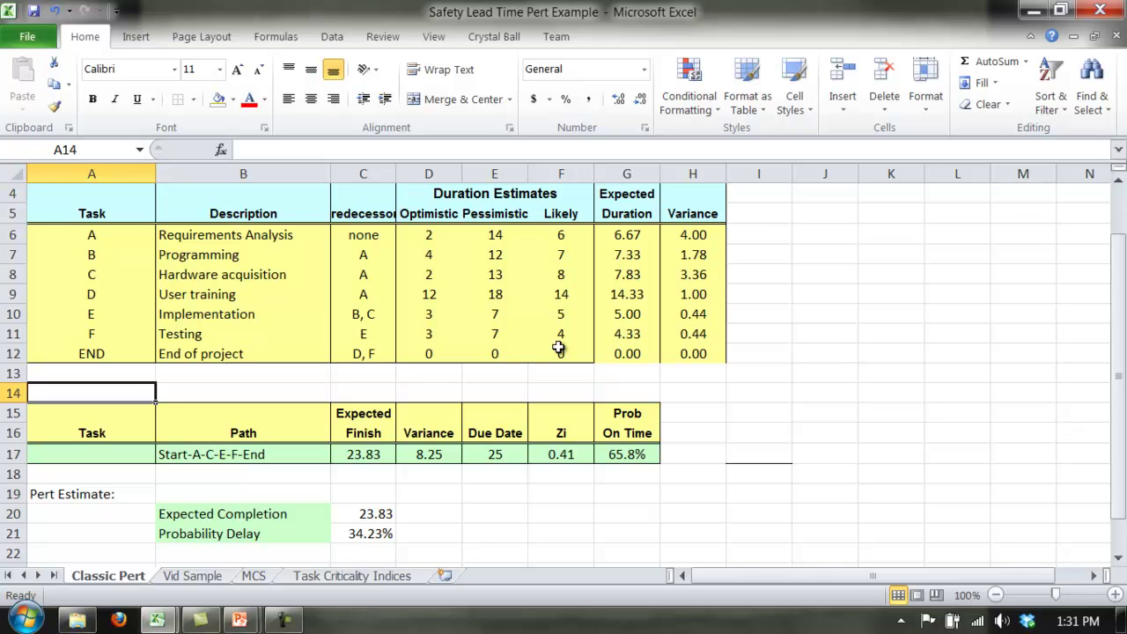
key("Right")
key("Right")
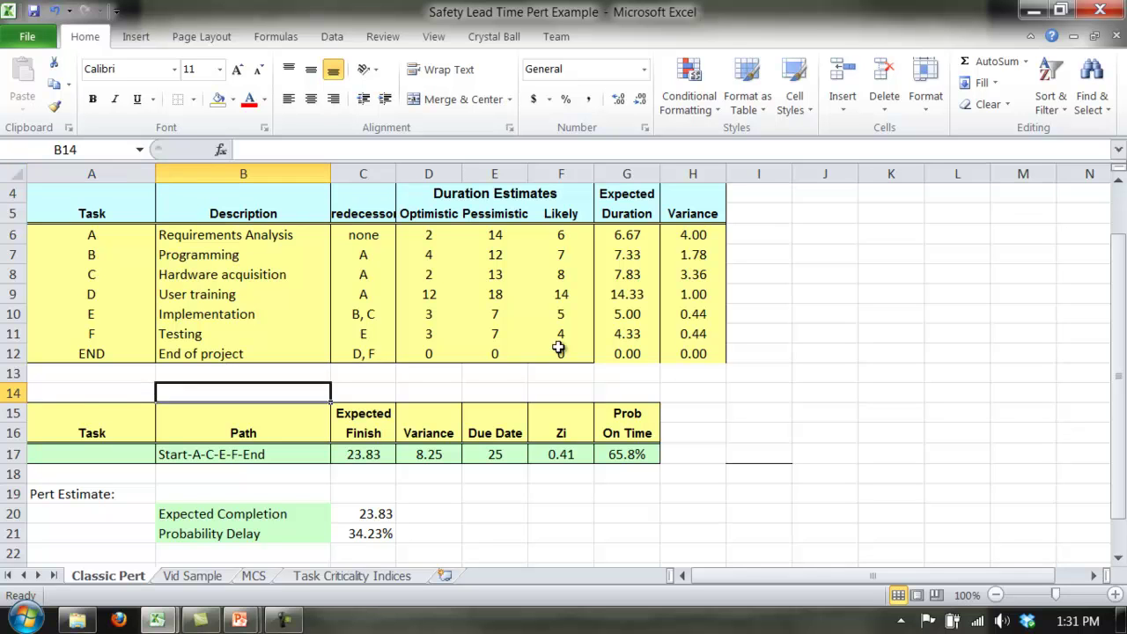
key("Down")
key("Down")
key("Down")
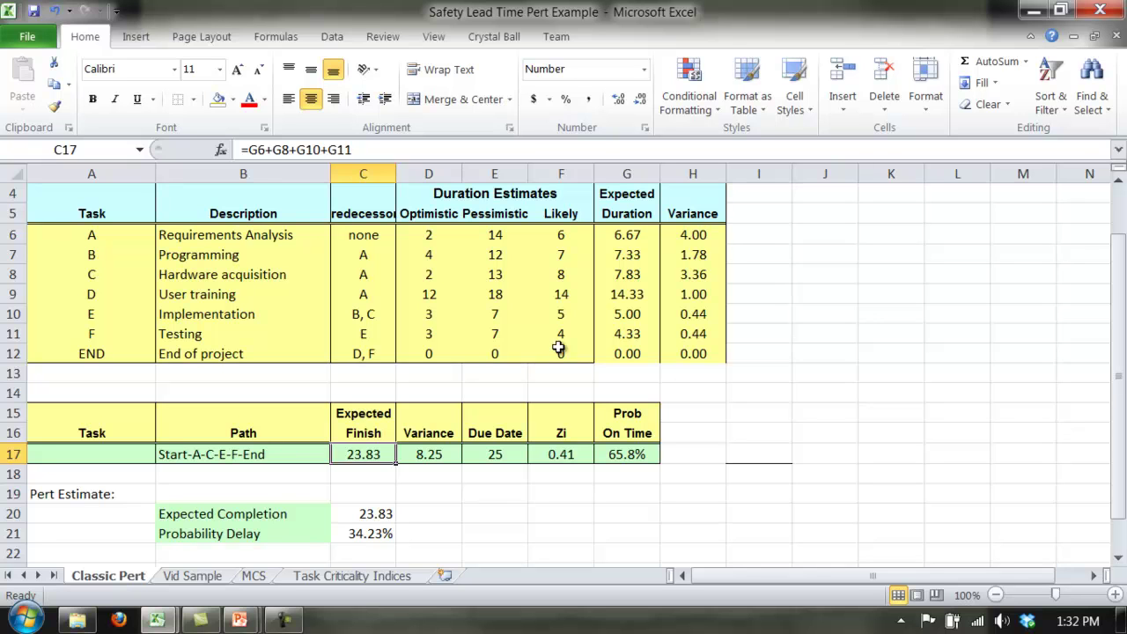
key("Right")
key("Right")
key("Right")
key("Right")
key("Right")
key("Right")
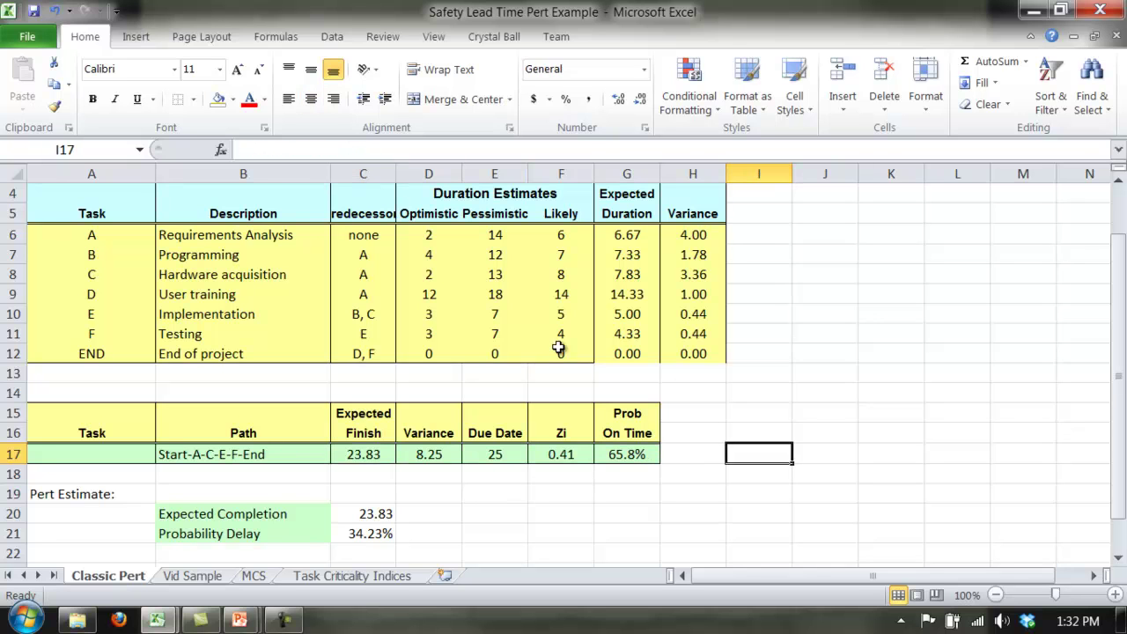
key("Up")
key("Up")
key("Up")
key("Up")
key("Up")
key("Up")
key("Up")
key("Up")
key("Up")
key("Up")
key("Up")
key("Left")
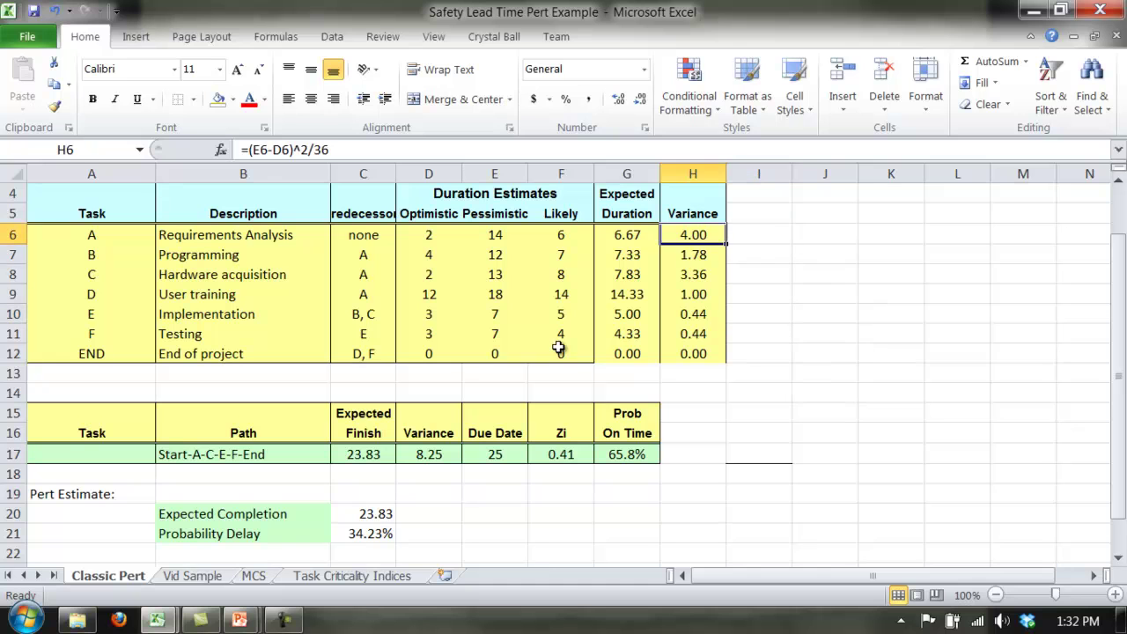
key("Down")
key("Down")
key("Down")
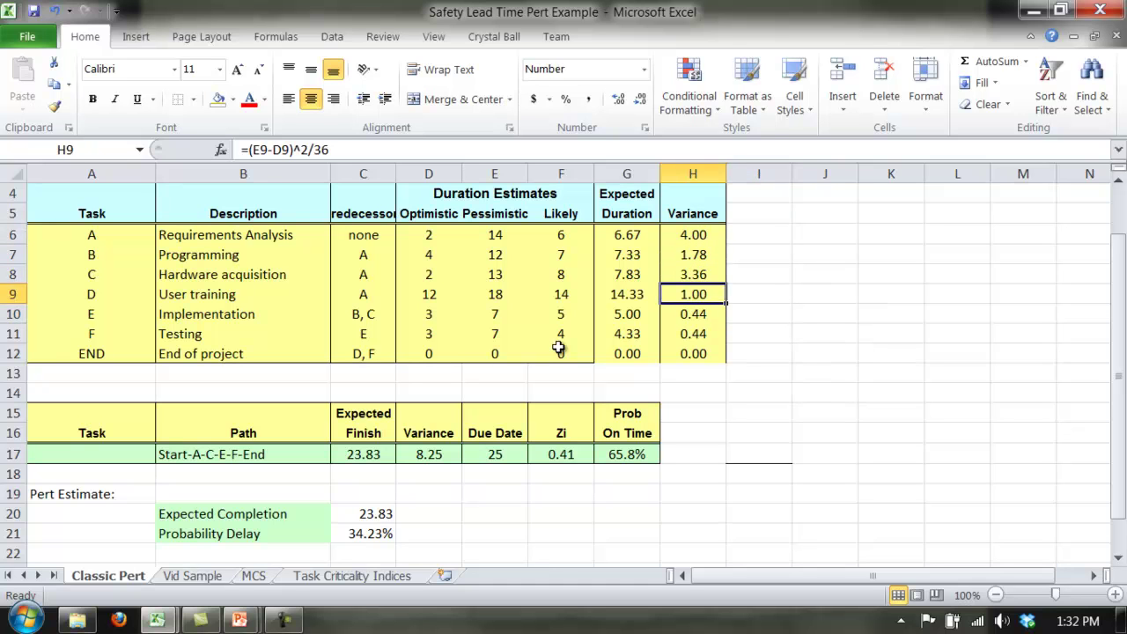
key("Down")
key("Down")
key("Right")
key("Down")
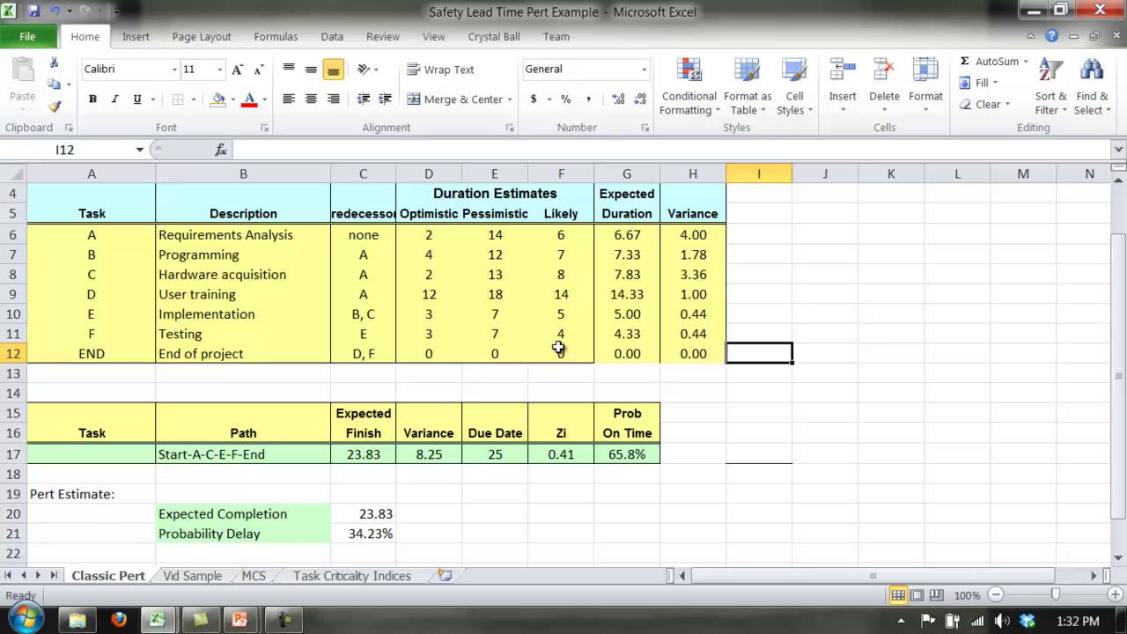
key("Down")
key("Down")
key("Down")
key("Left")
key("Left")
key("Left")
key("Left")
key("Left")
key("Down")
key("Down")
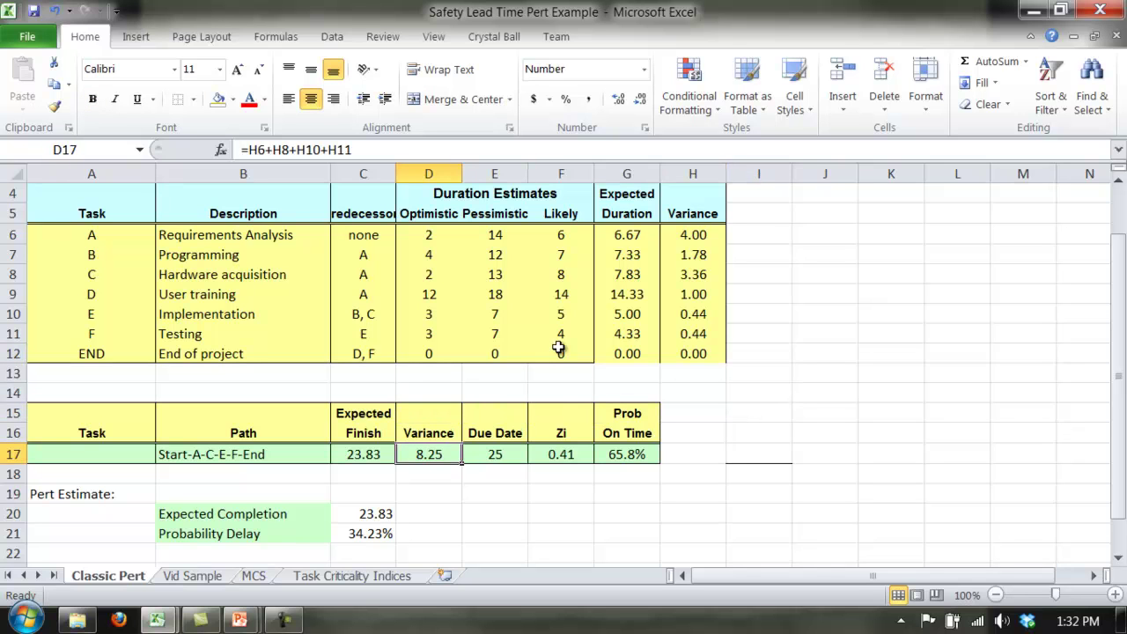
key("Right")
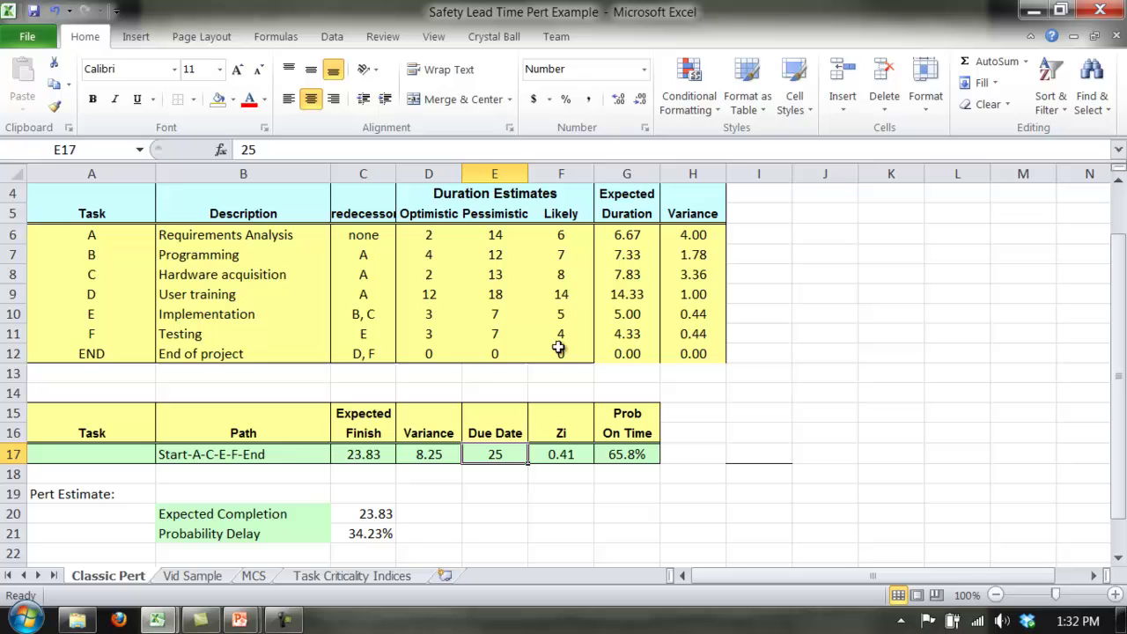
key("Left")
key("Left")
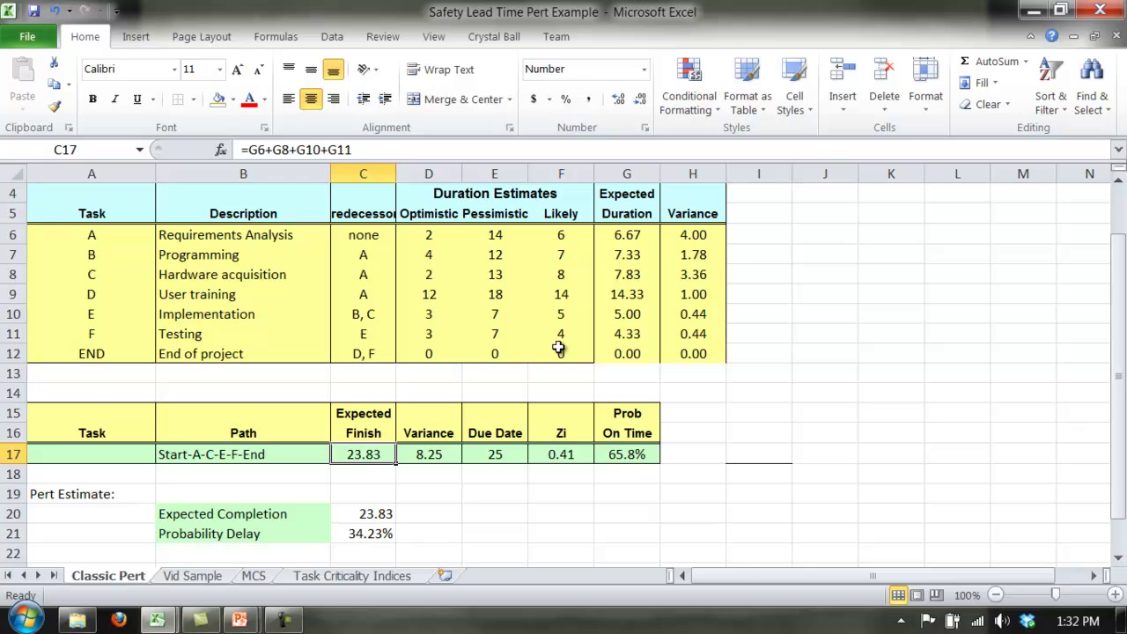
key("Right")
key("Right")
key("Right")
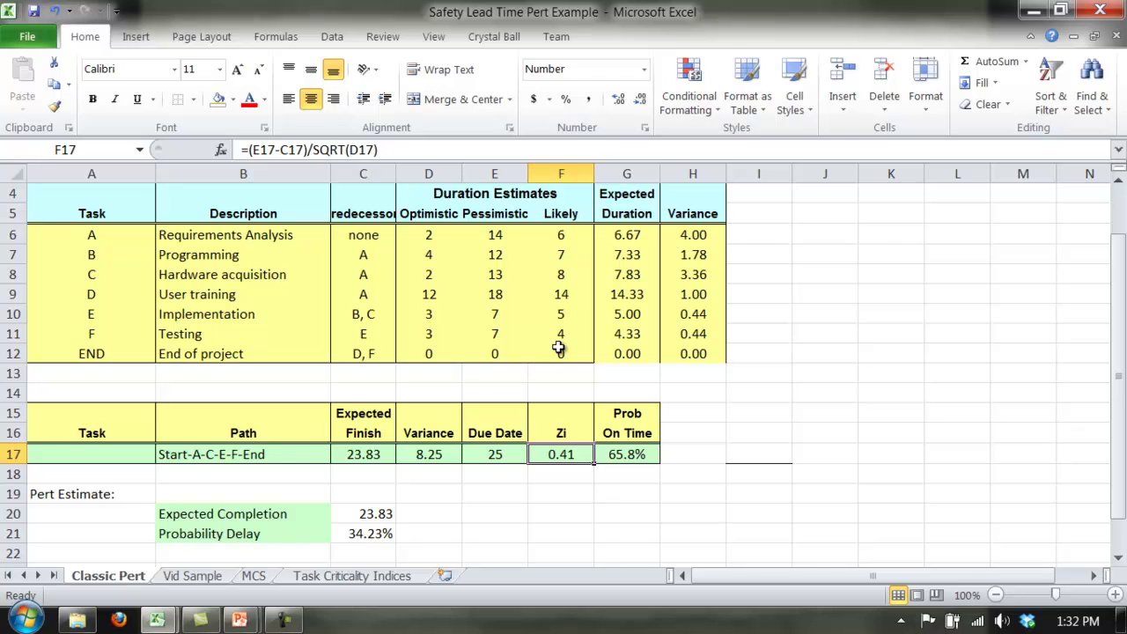
key("Right")
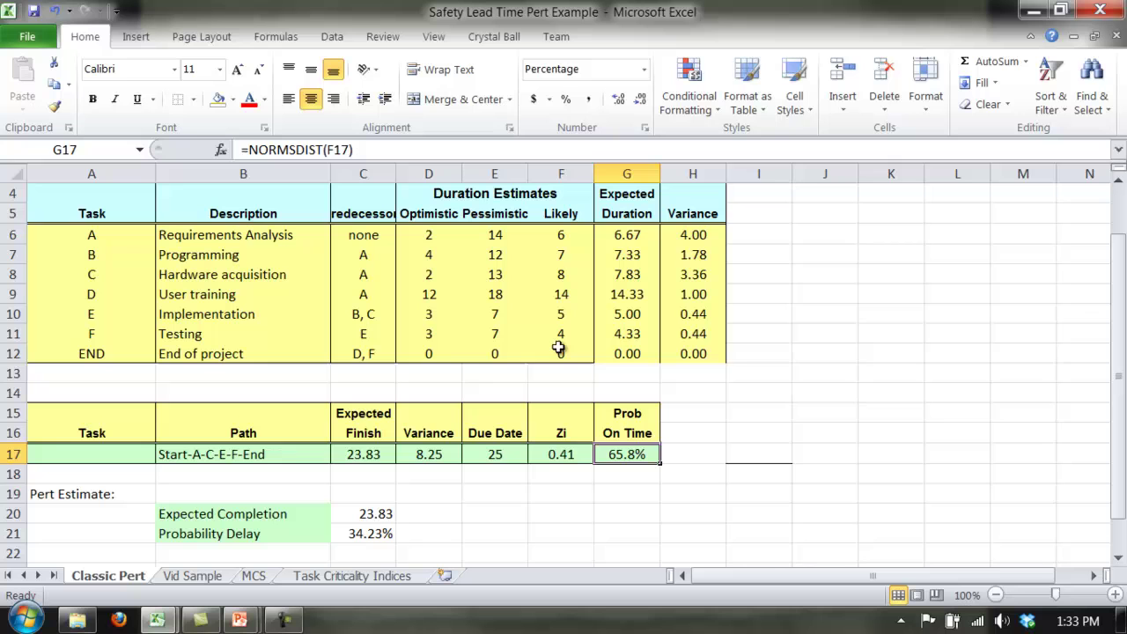
key("Down")
key("Down")
key("Down")
key("Down")
key("Left")
key("Left")
key("Left")
key("Left")
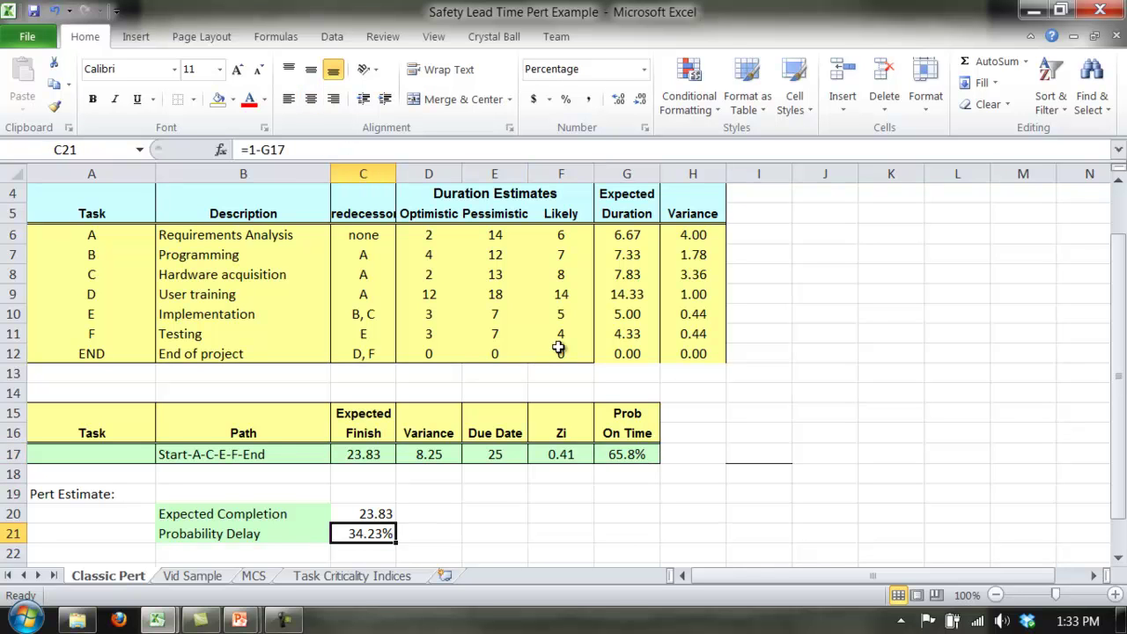
left_click(830, 237)
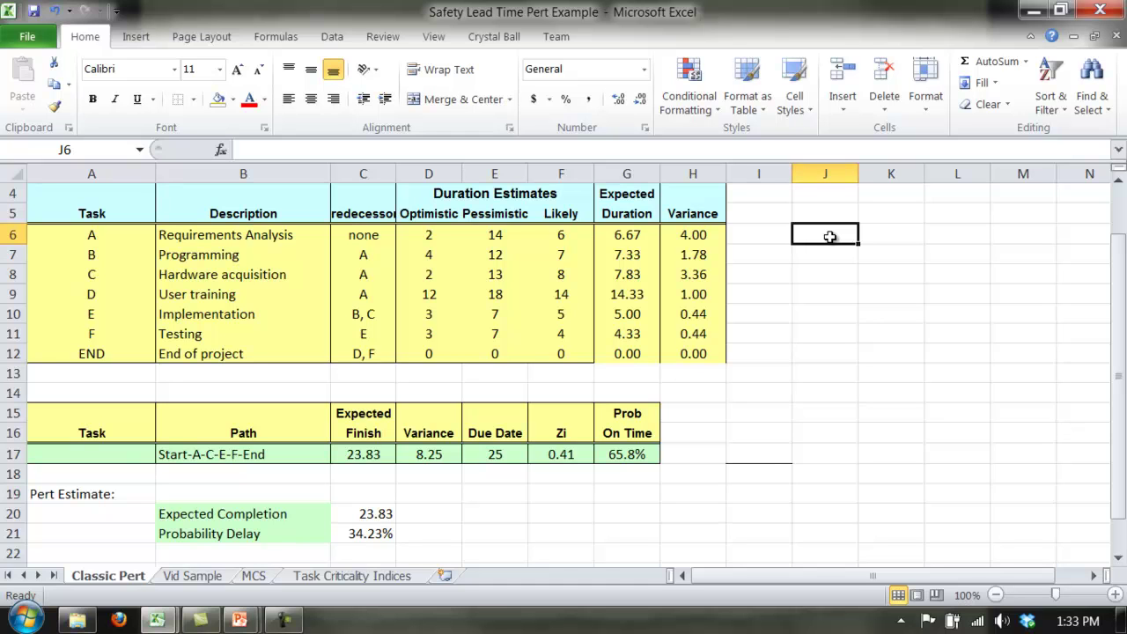
Step: Add the headings Start, Task Duration and End in J5:L5
key("Up")
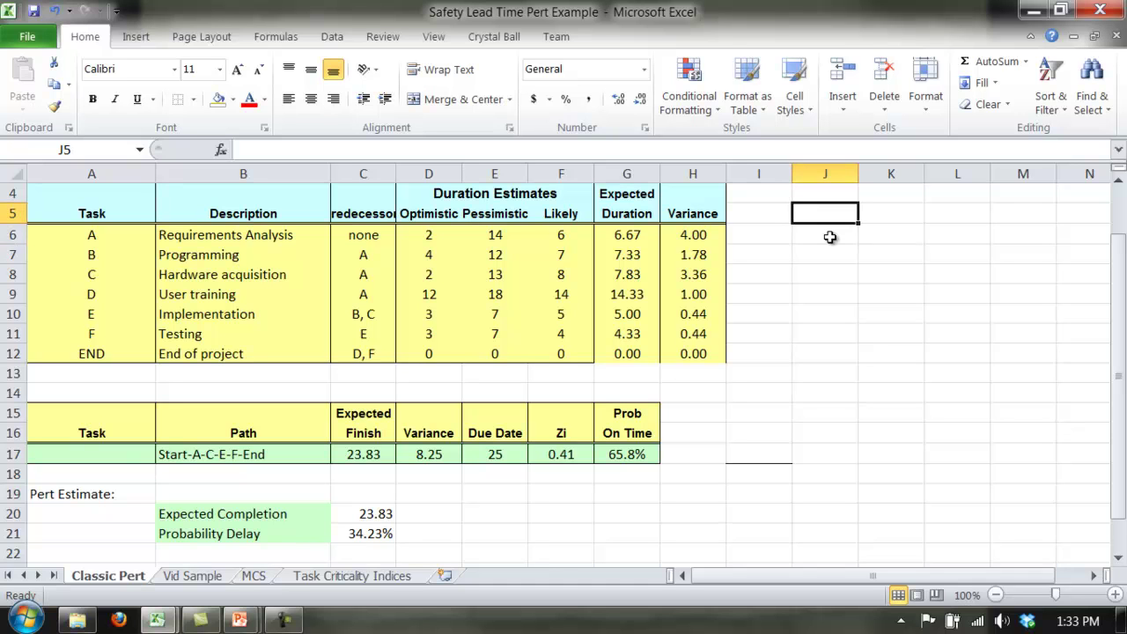
type("Start")
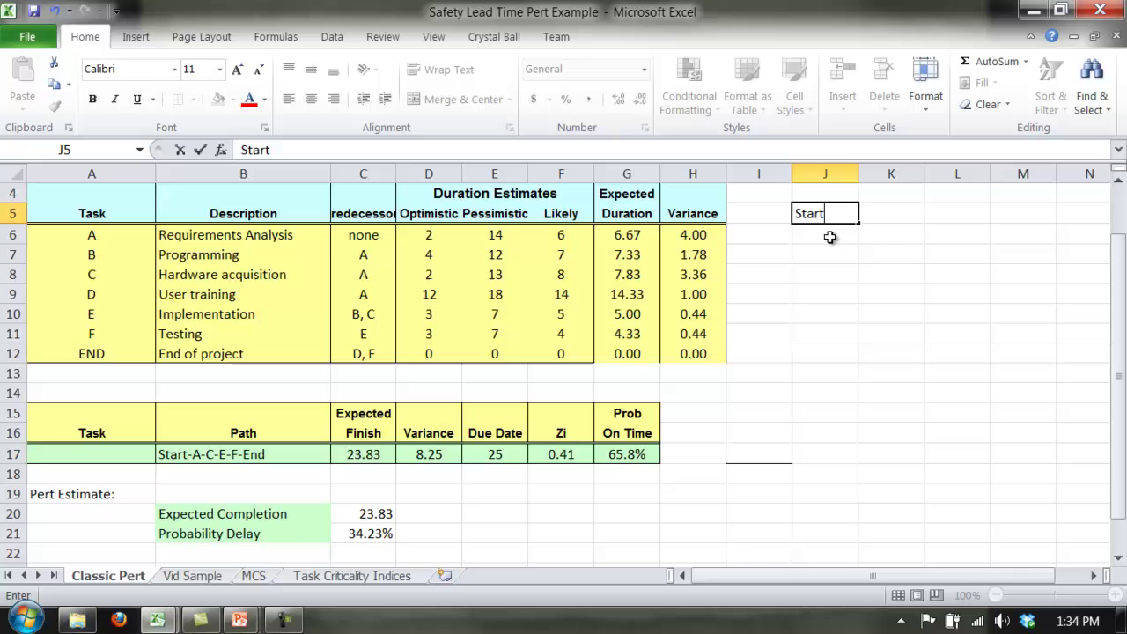
key("Tab")
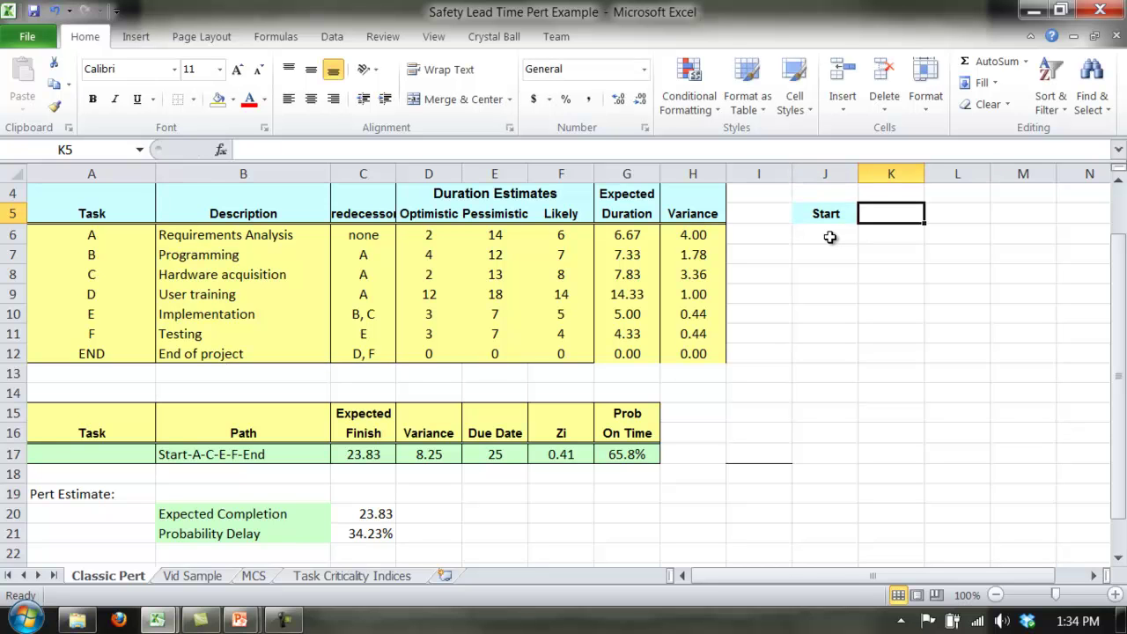
type("RV")
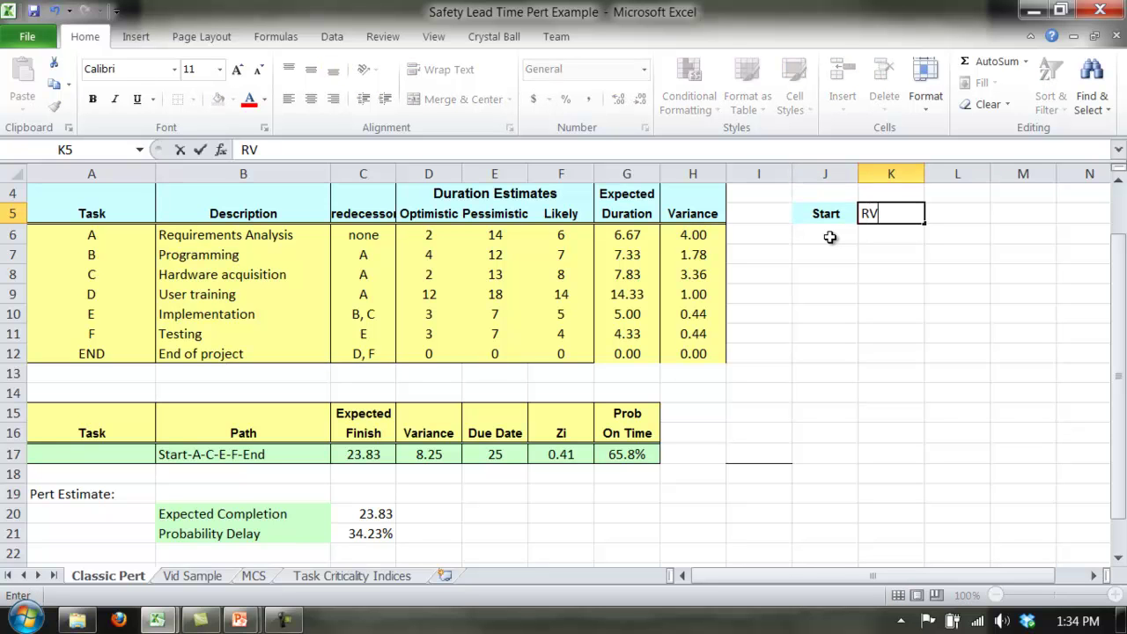
key("BackSpace")
key("BackSpace")
type("Task Dura")
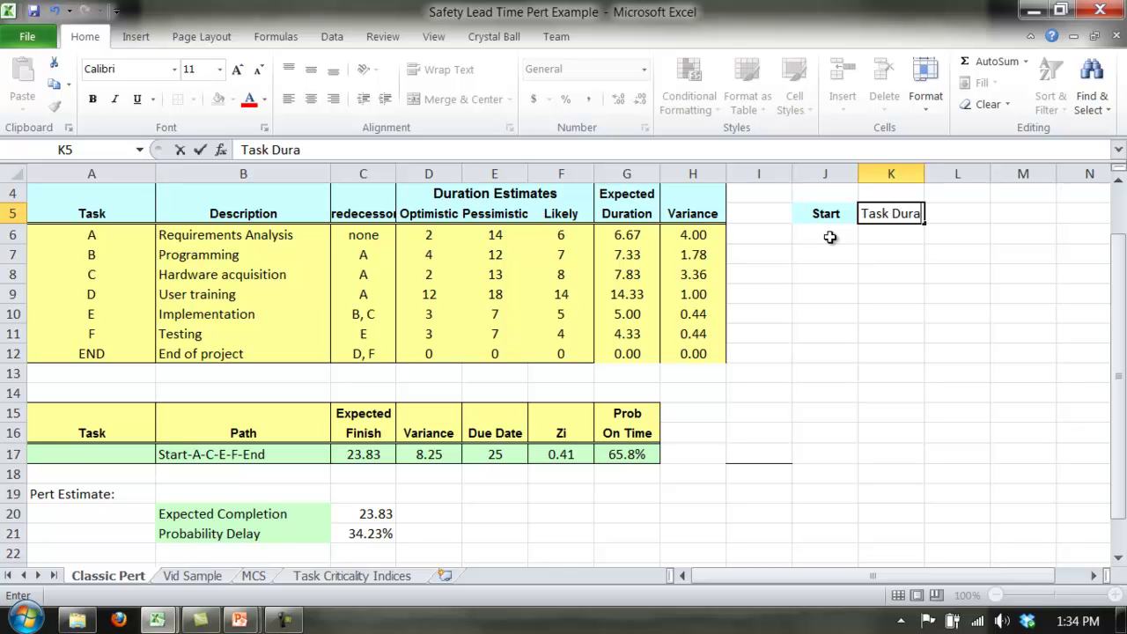
key("Tab")
type("End")
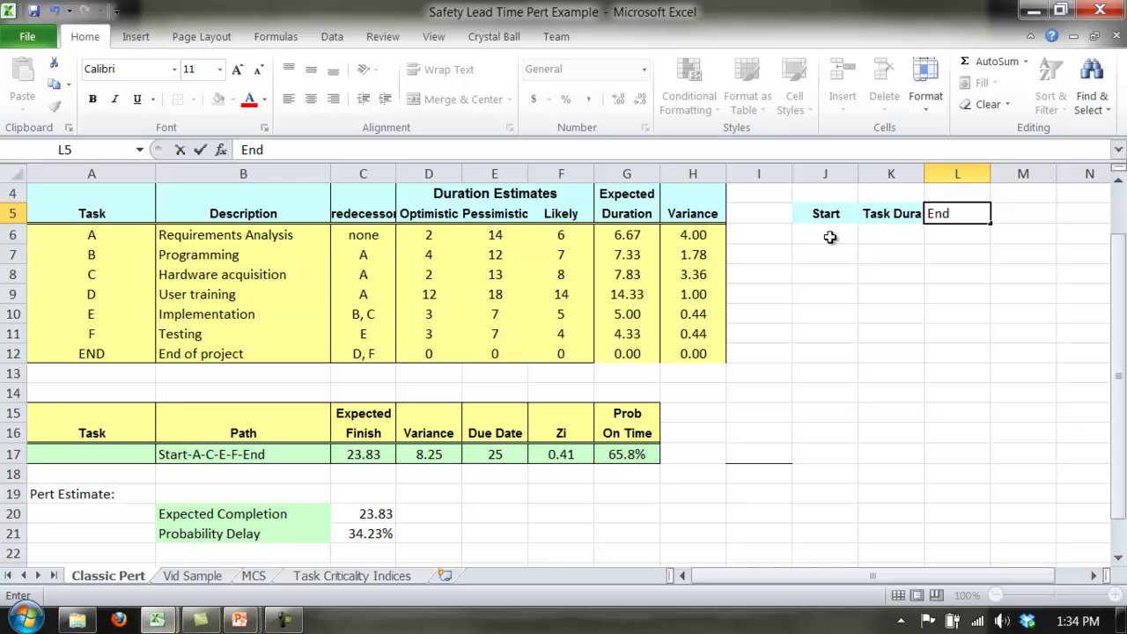
key("Return")
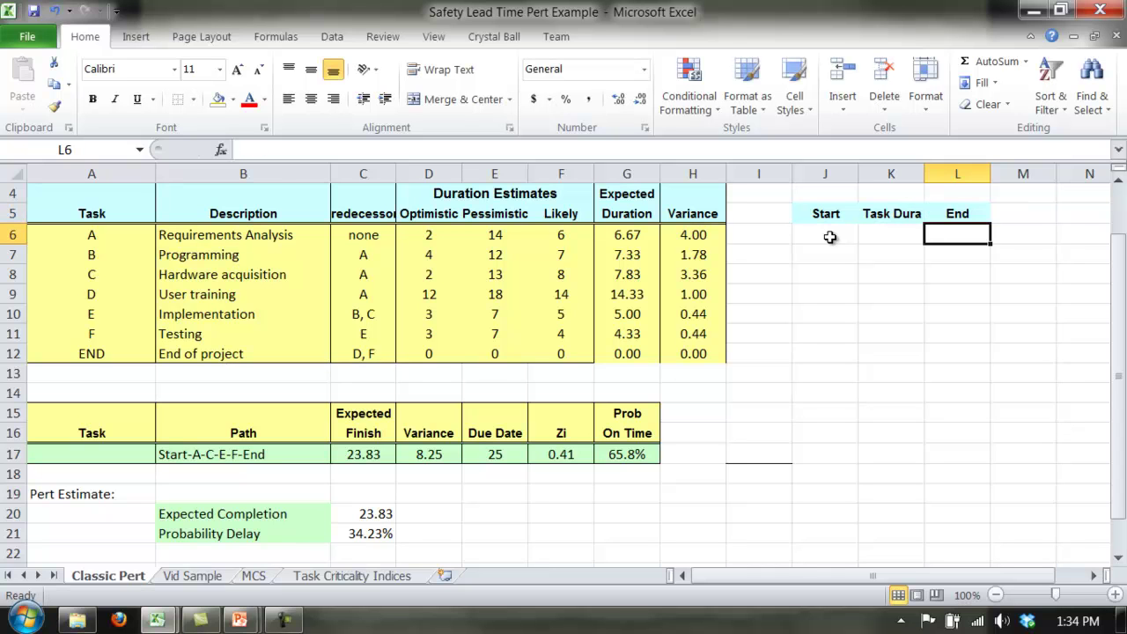
key("Down")
key("Down")
key("Down")
key("Down")
key("Down")
key("Down")
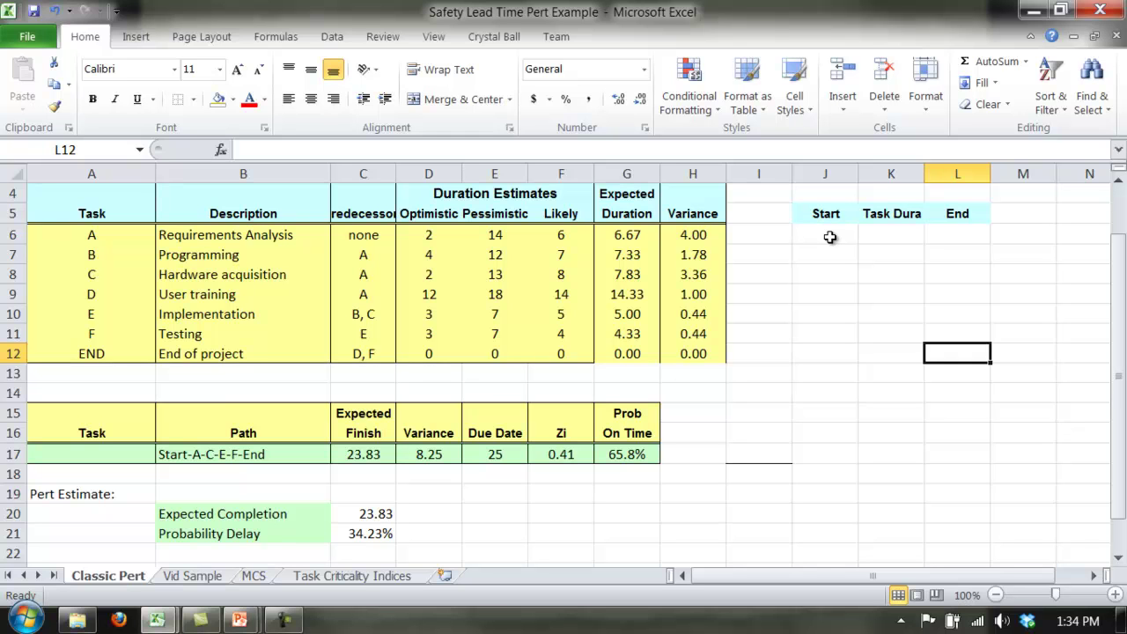
Step: Enter 0 as task A's Start value in J6
key("Left")
key("Left")
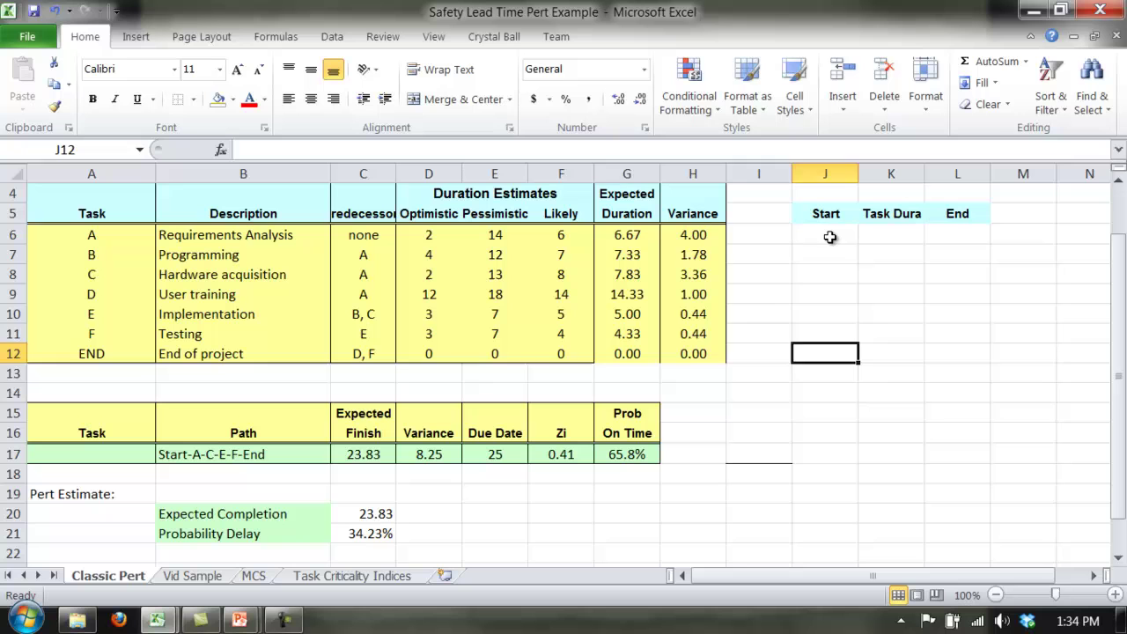
key("Left")
key("Up")
key("Up")
key("Up")
key("Up")
key("Up")
key("Up")
key("Right")
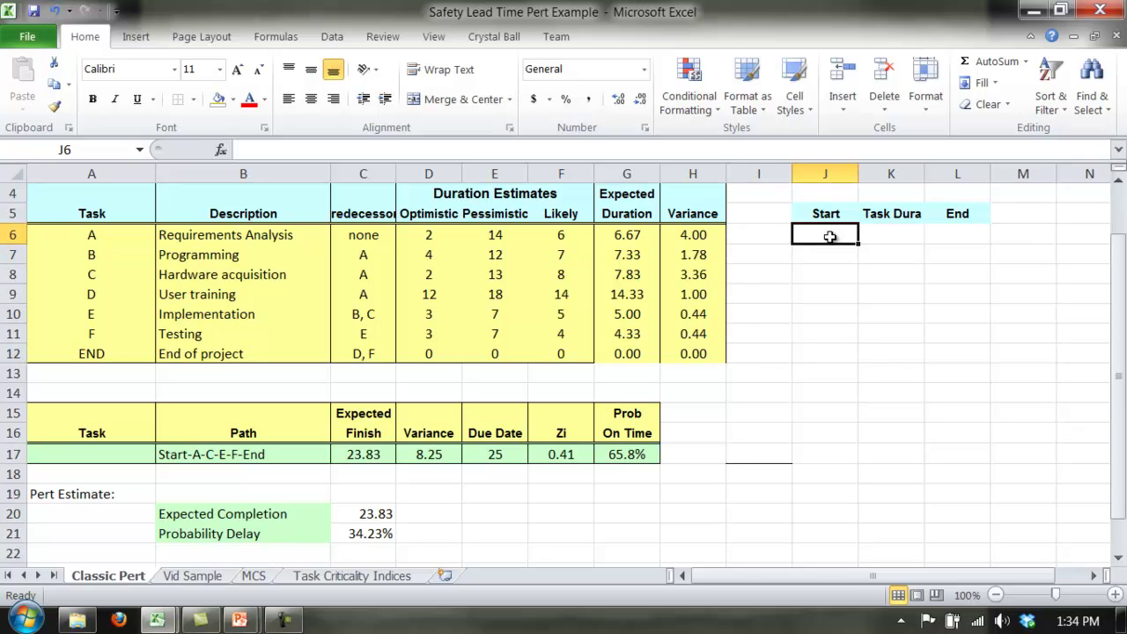
type("0")
key("Tab")
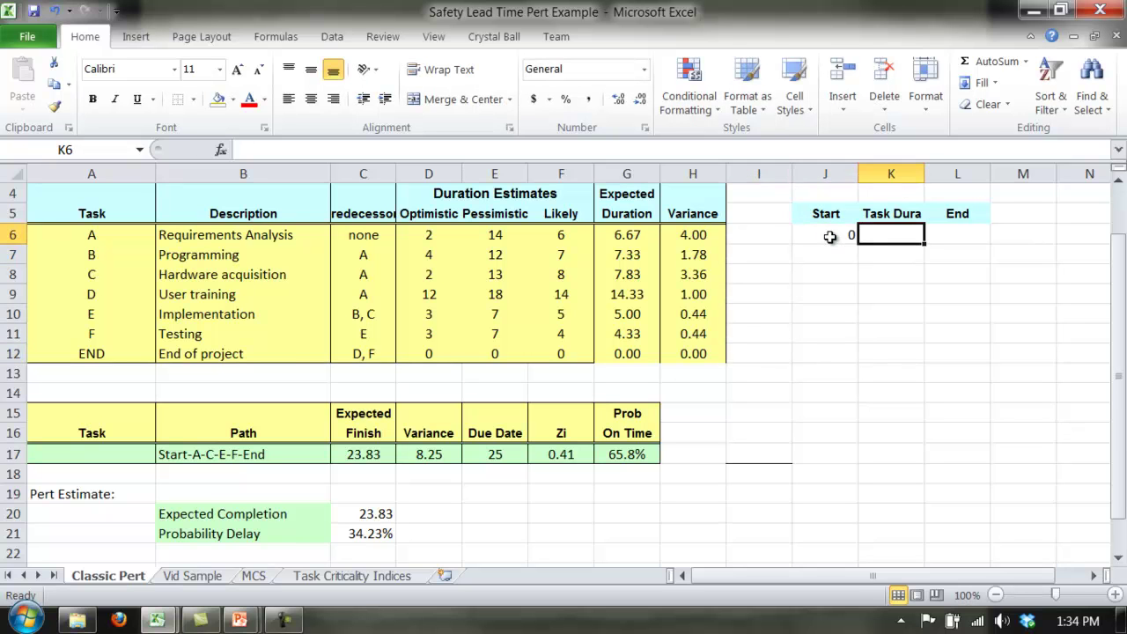
Step: Start defining K6 as a Crystal Ball assumption using the BetaPERT distribution
left_click(496, 38)
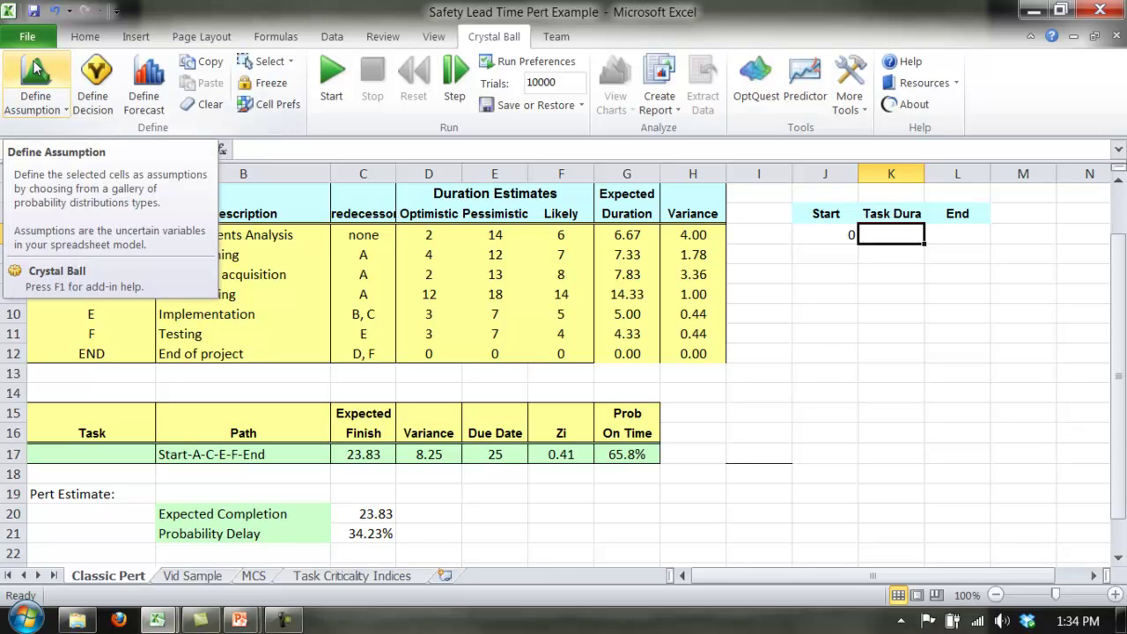
left_click(36, 68)
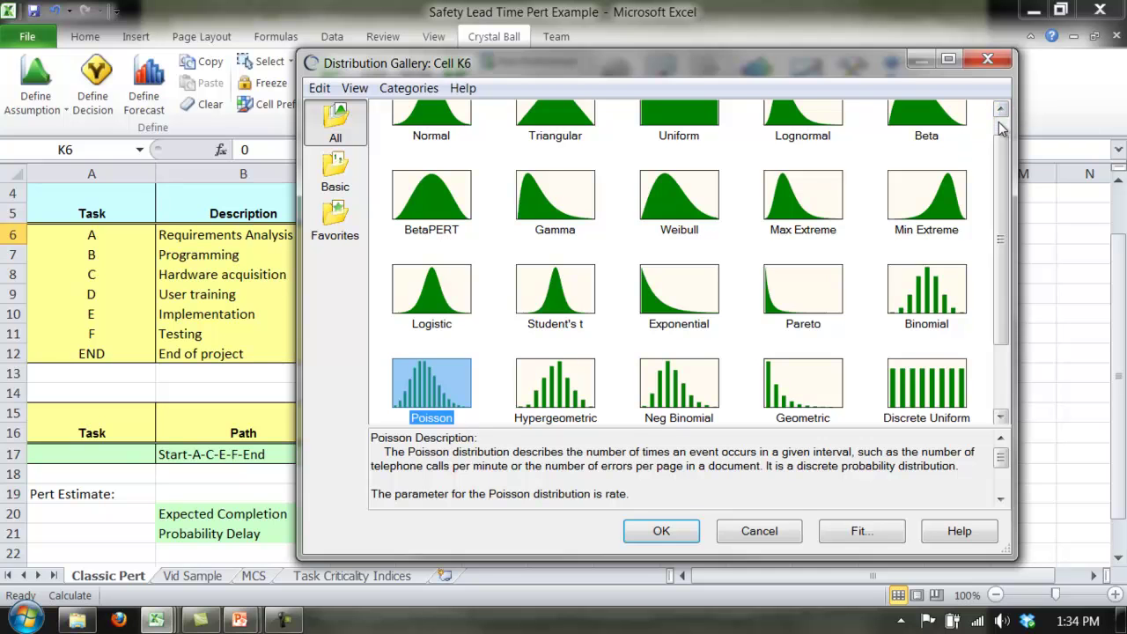
left_click(443, 210)
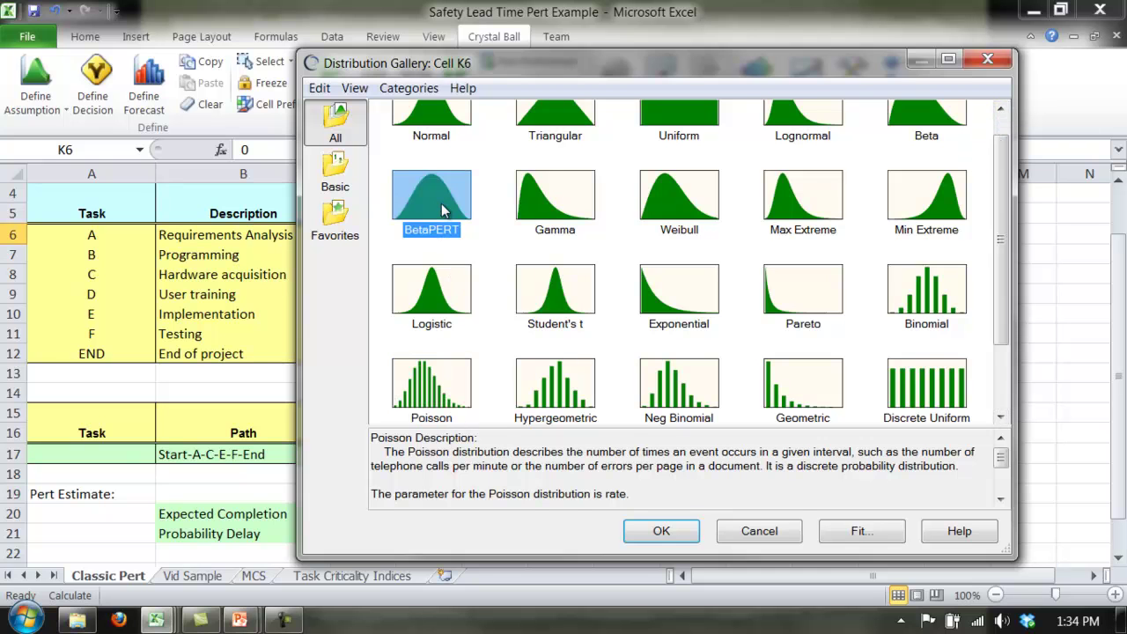
left_click(676, 536)
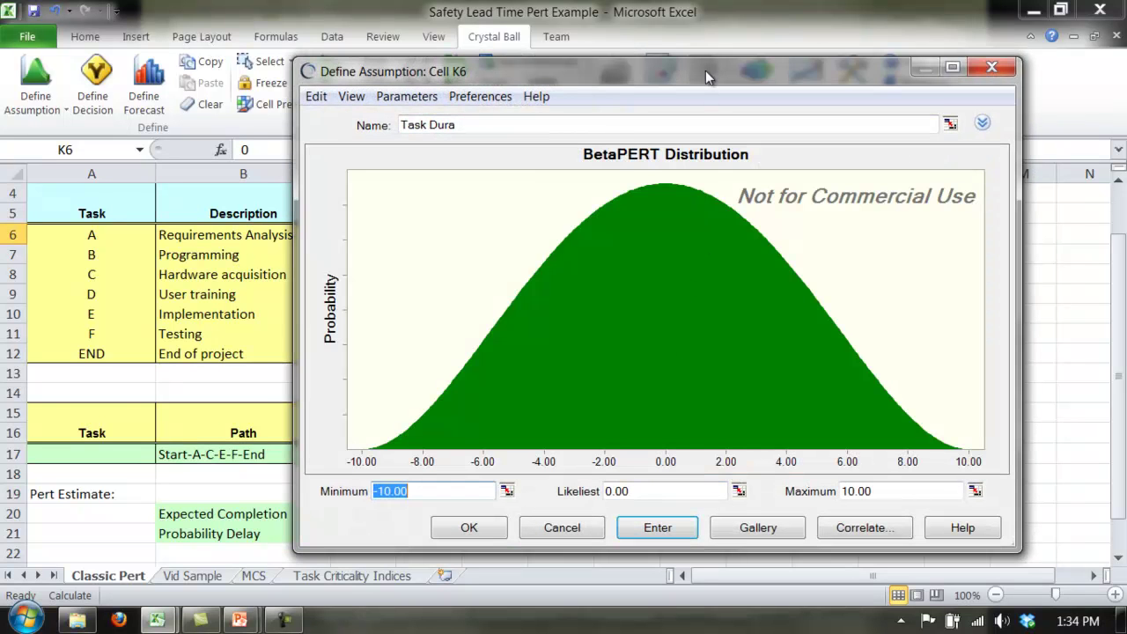
Step: Link the BetaPERT minimum to D6 (2) and the likeliest value to F6 (6)
left_click_drag(706, 70, 1006, 60)
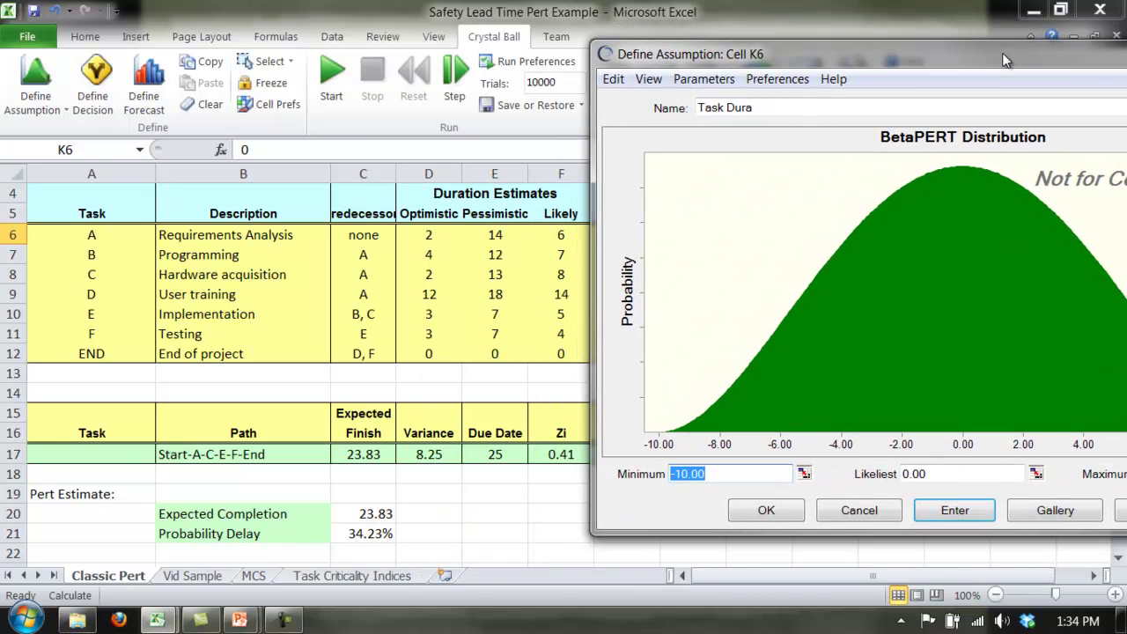
left_click(804, 474)
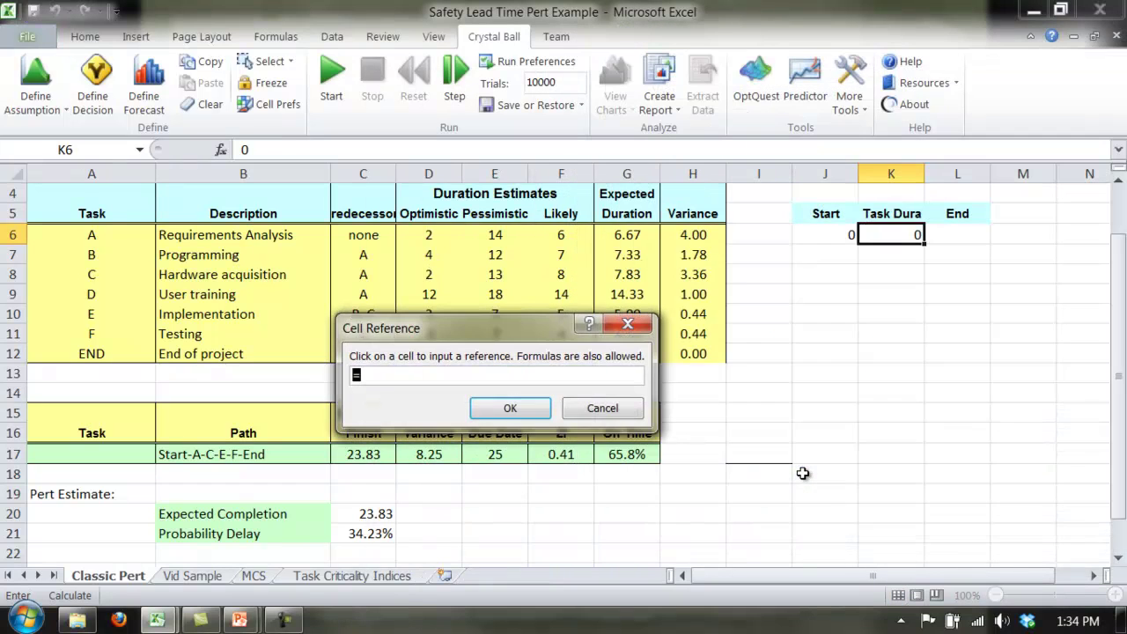
left_click(427, 236)
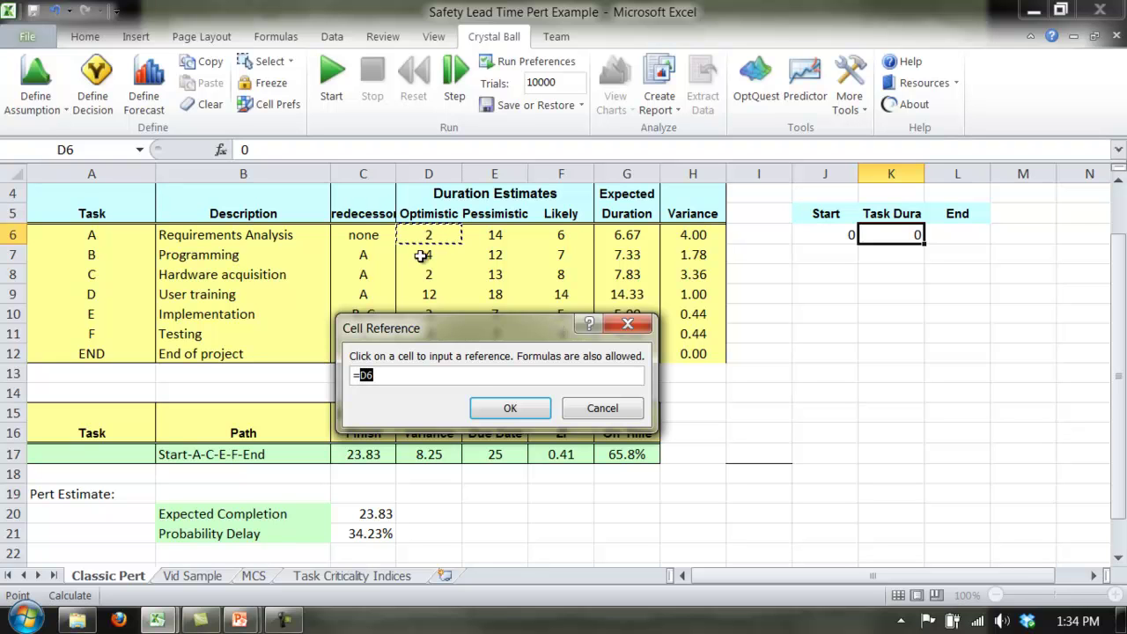
left_click(509, 410)
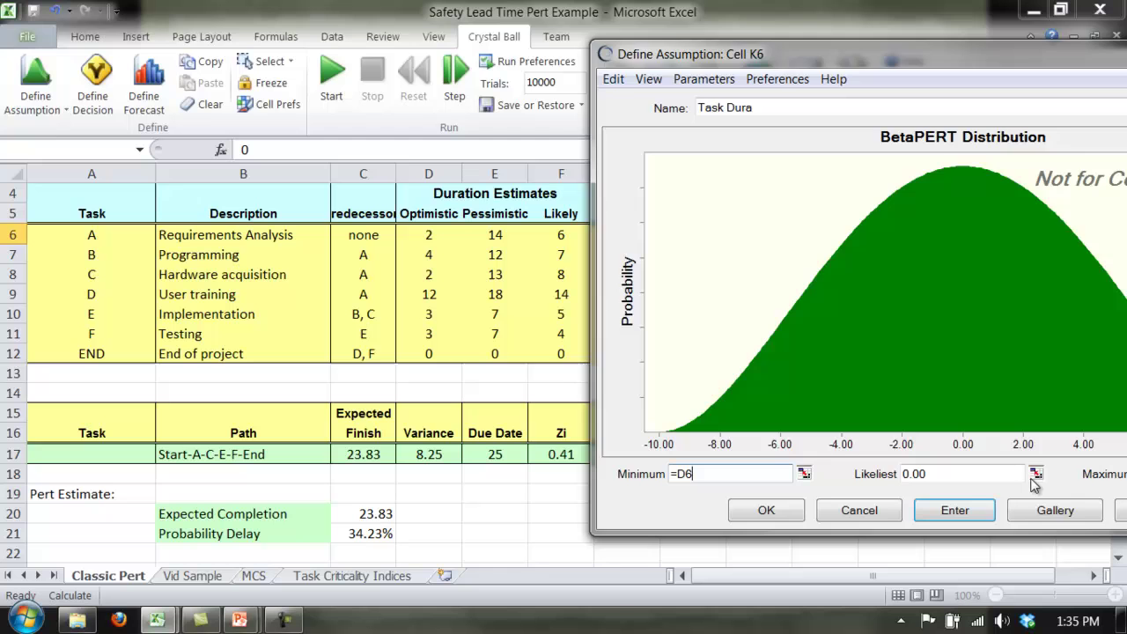
left_click(1036, 474)
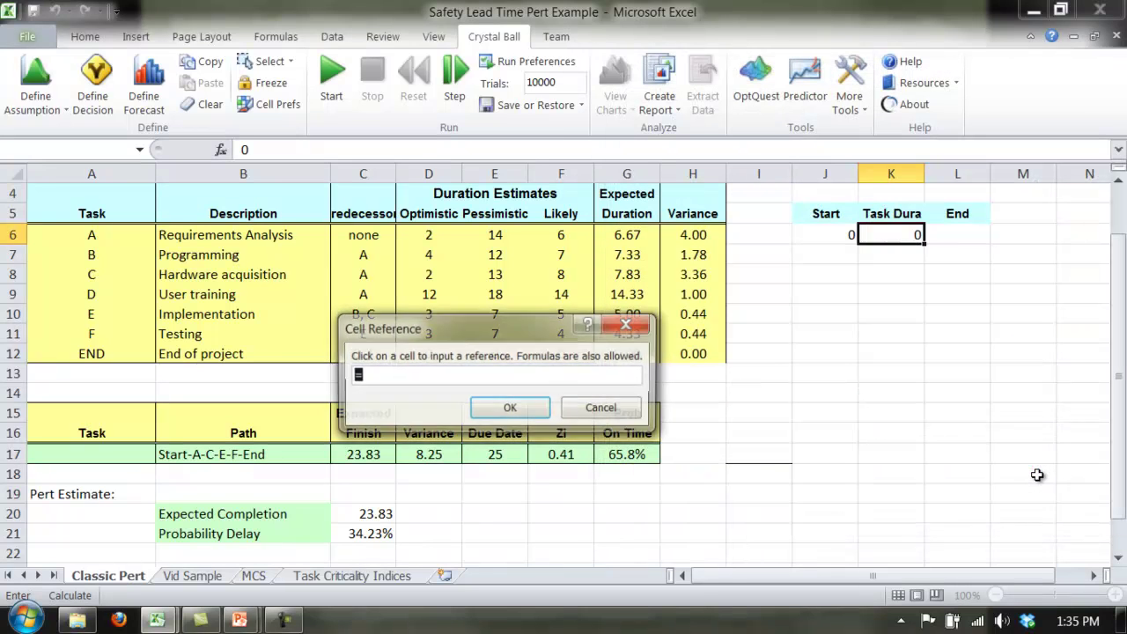
left_click(558, 235)
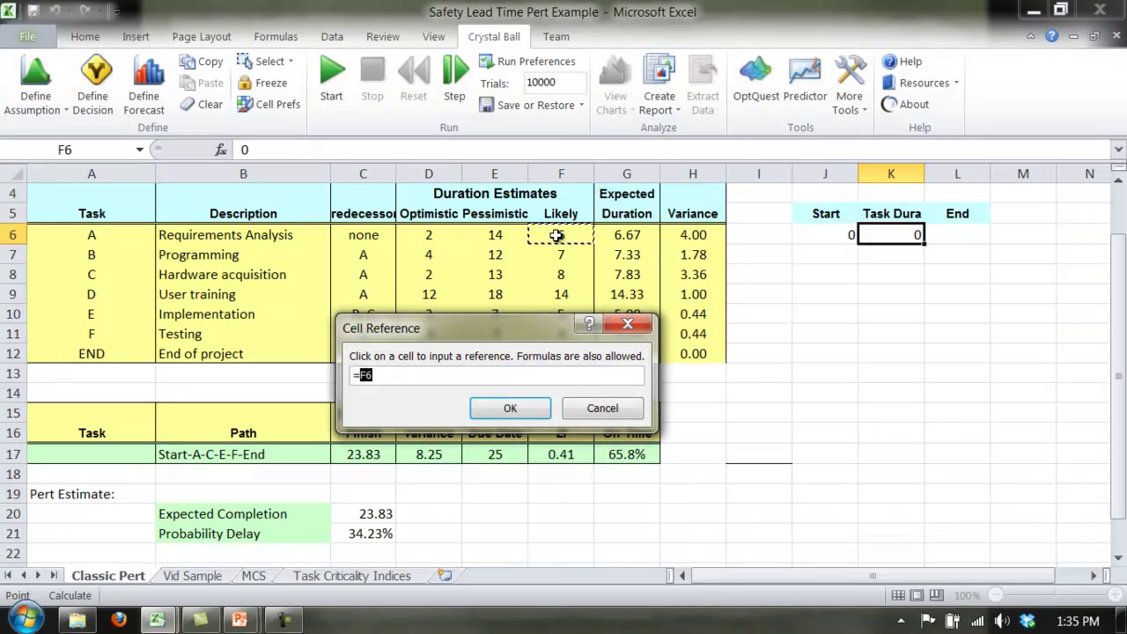
left_click(511, 409)
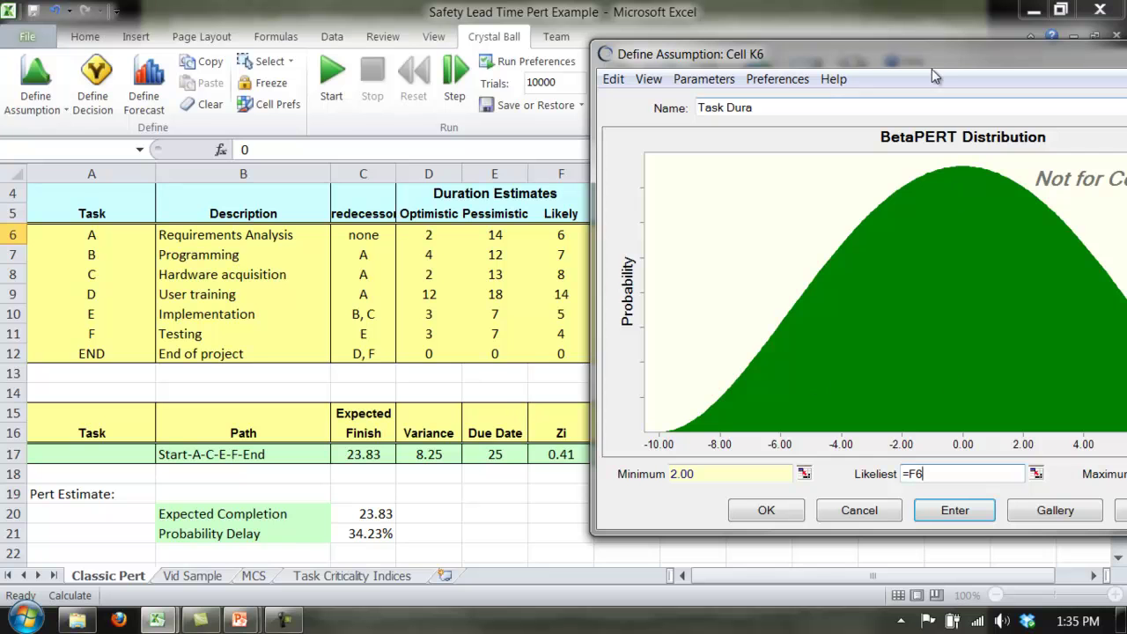
Step: Link the maximum to E6 (14), apply the parameters and save K6's assumption
left_click_drag(909, 50, 326, 7)
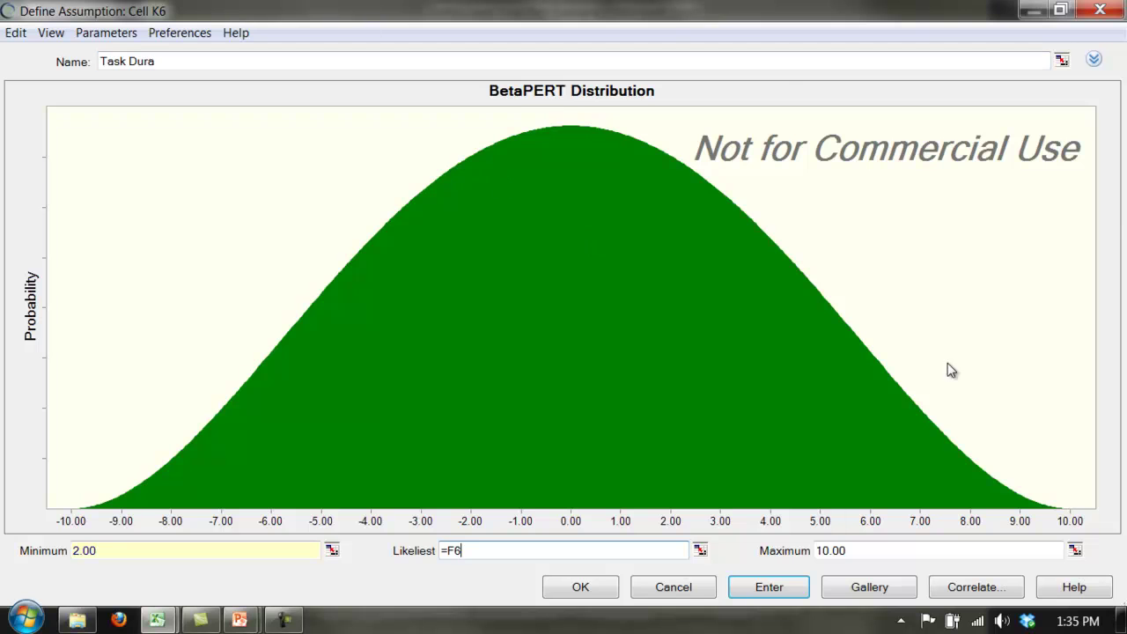
left_click(1060, 11)
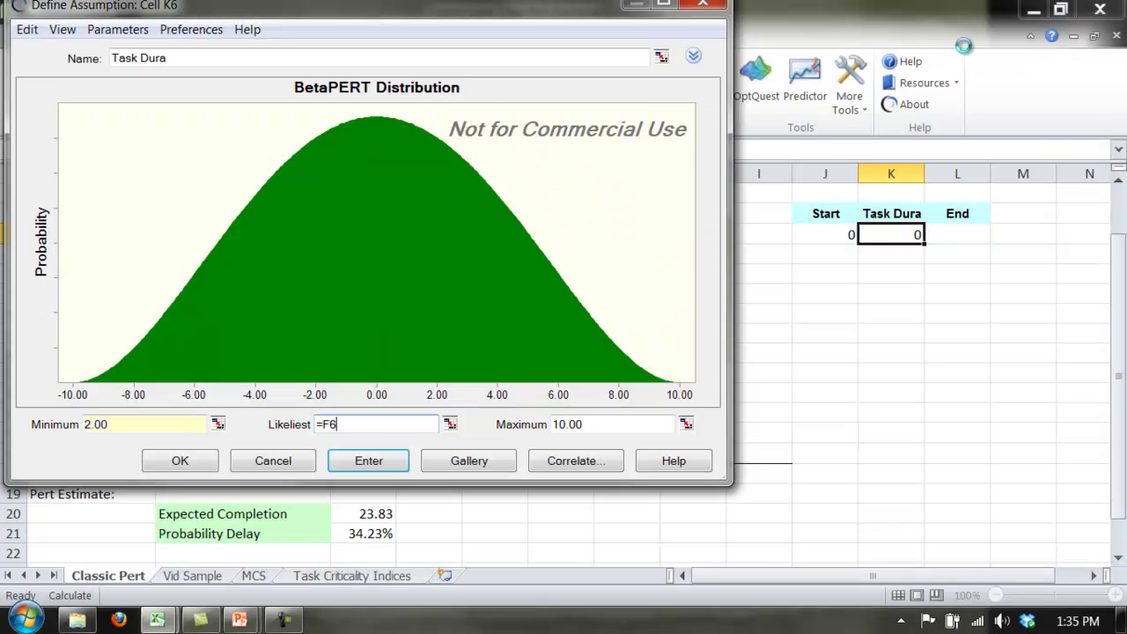
left_click(686, 424)
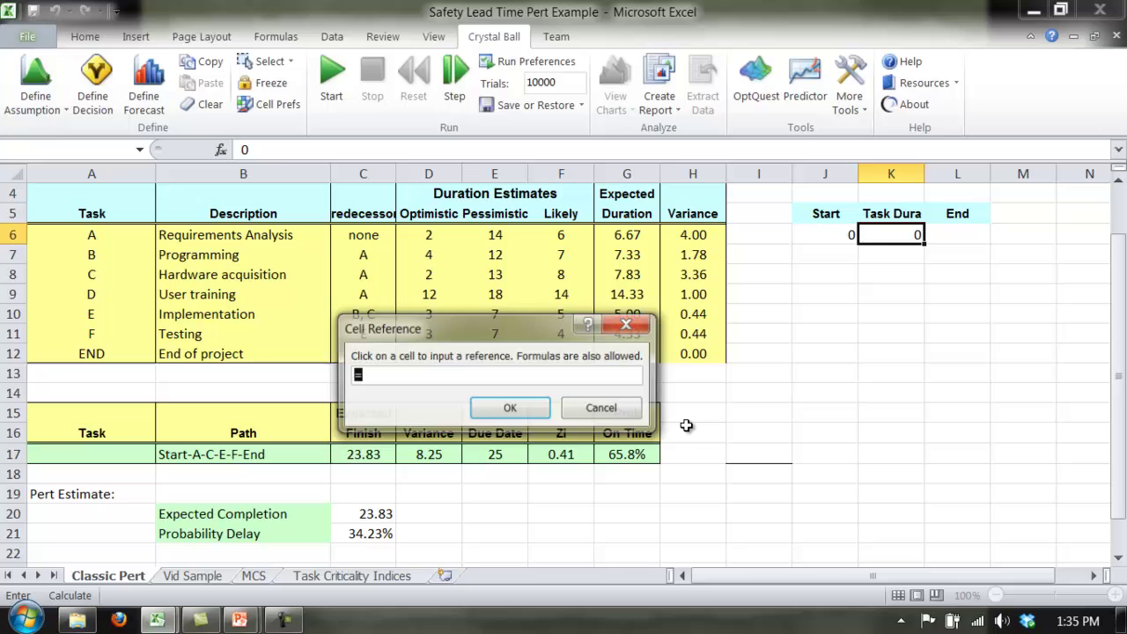
left_click(496, 236)
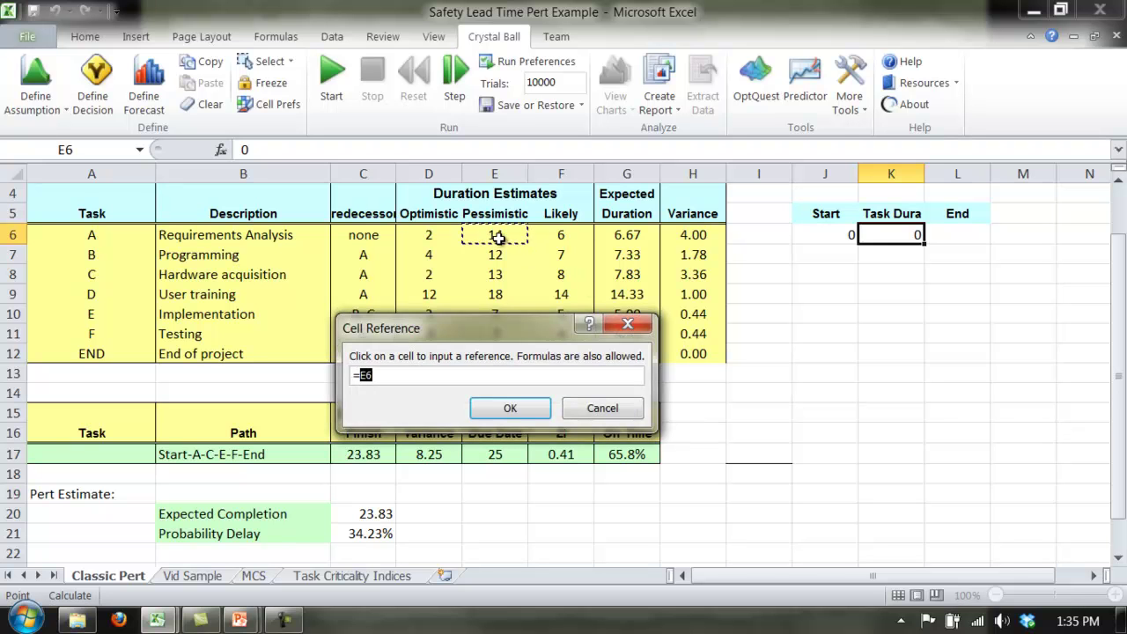
left_click(511, 410)
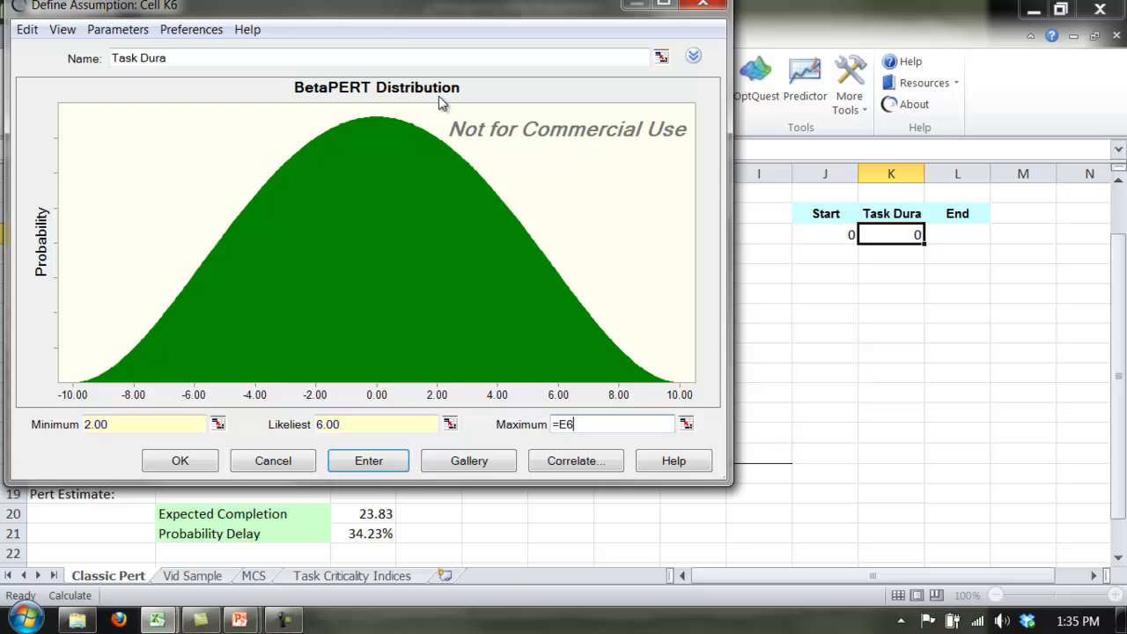
left_click_drag(394, 16, 477, 55)
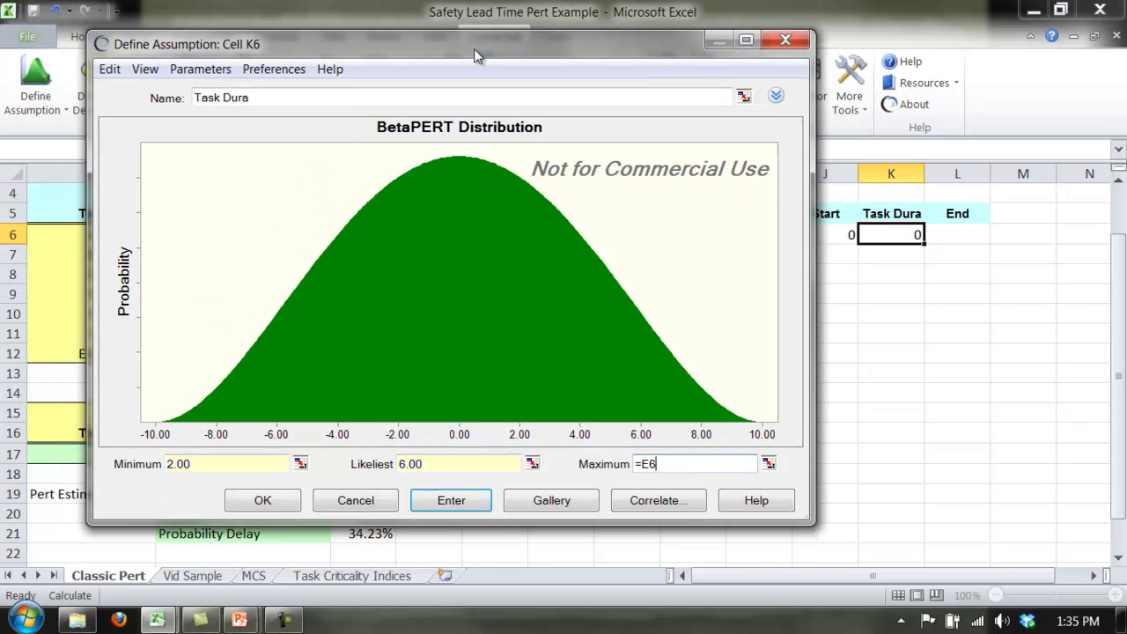
left_click(458, 500)
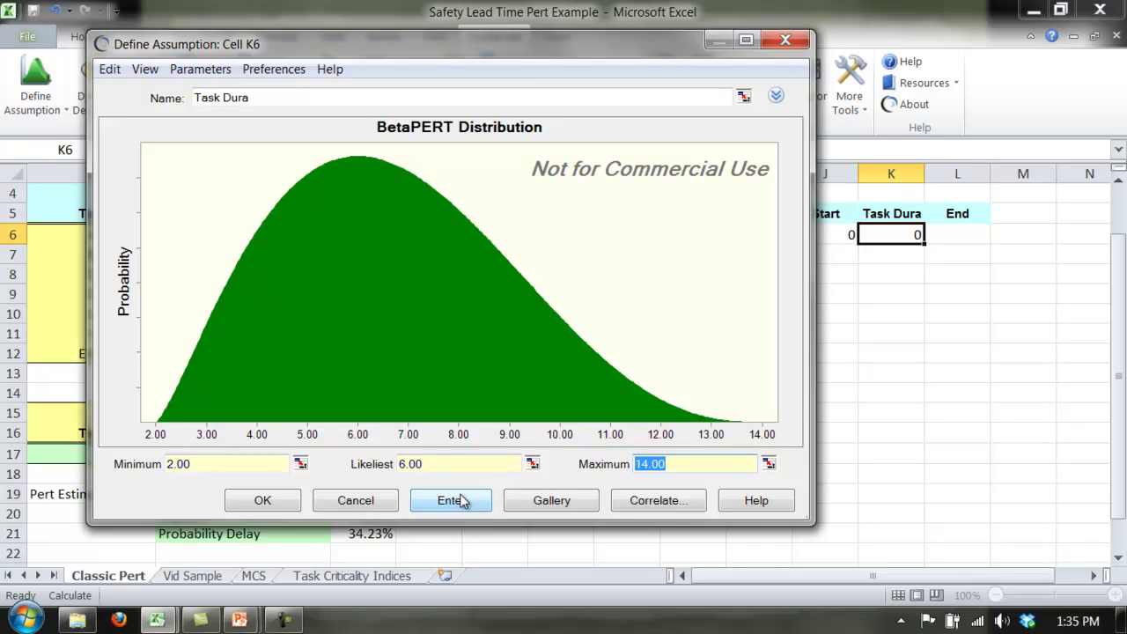
left_click(267, 500)
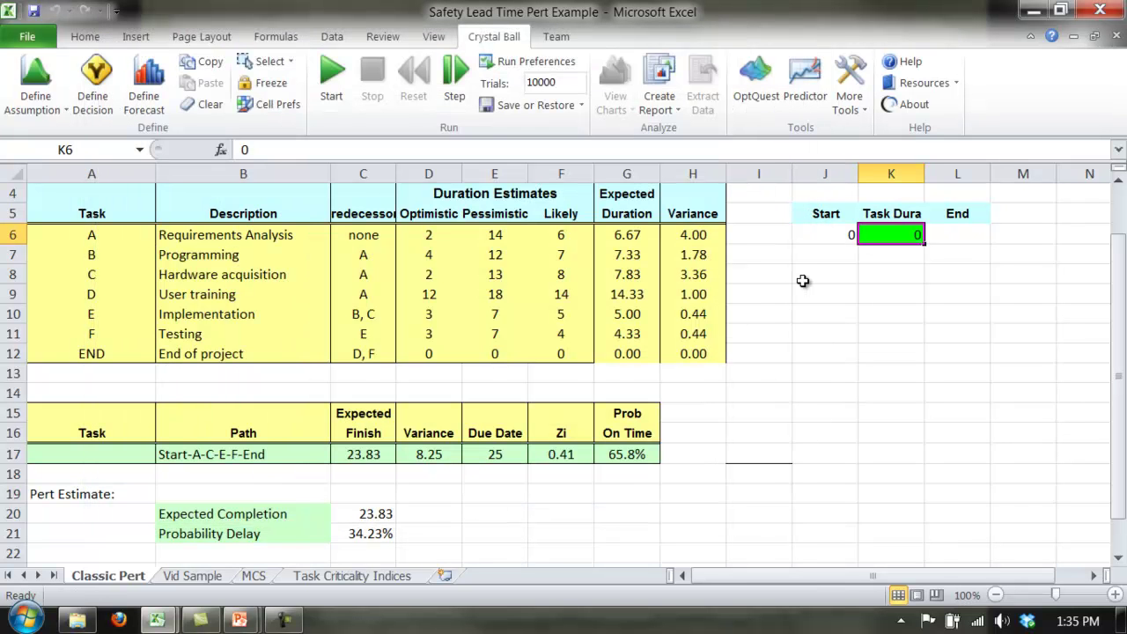
Step: Copy K6's BetaPERT assumption into K7:K12 with Crystal Ball Copy and Paste
left_click(204, 66)
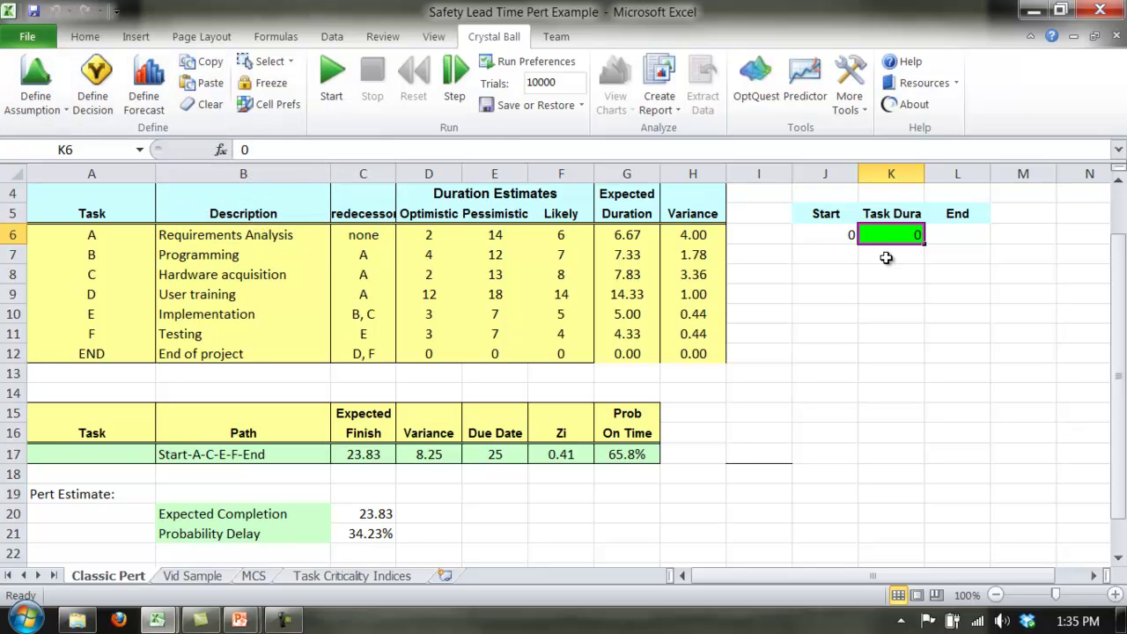
left_click_drag(886, 257, 894, 345)
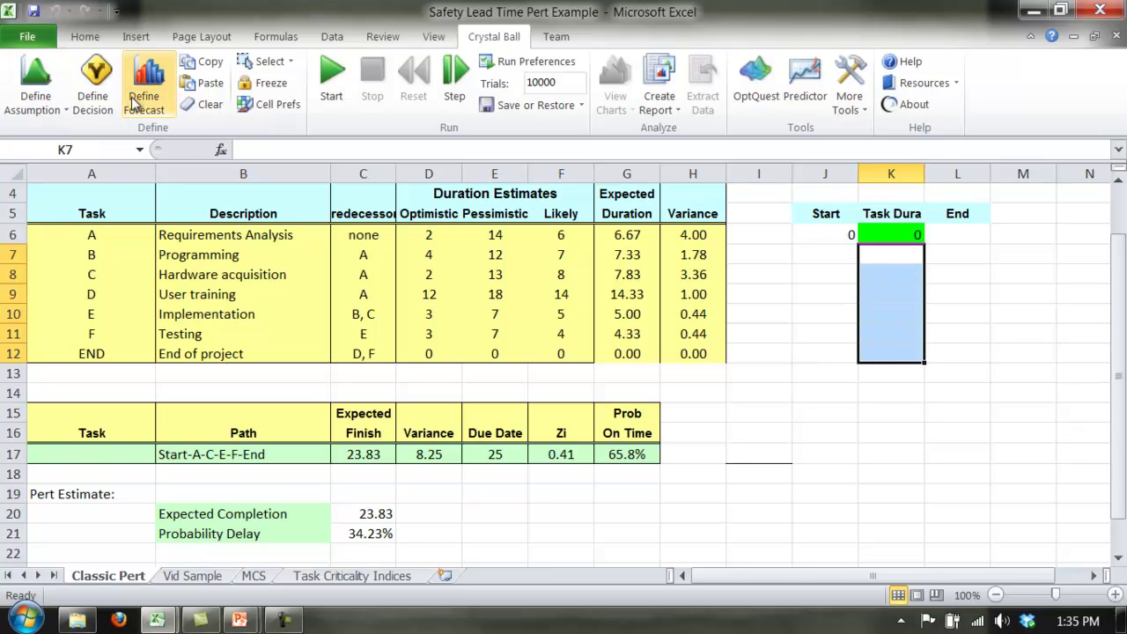
left_click(212, 83)
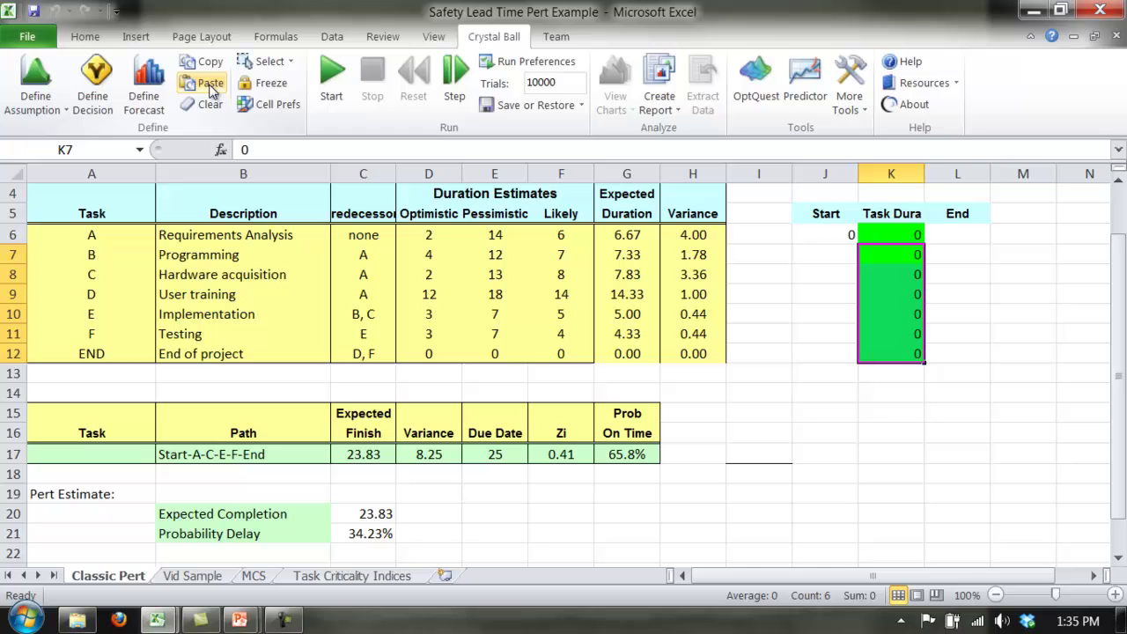
left_click(833, 255)
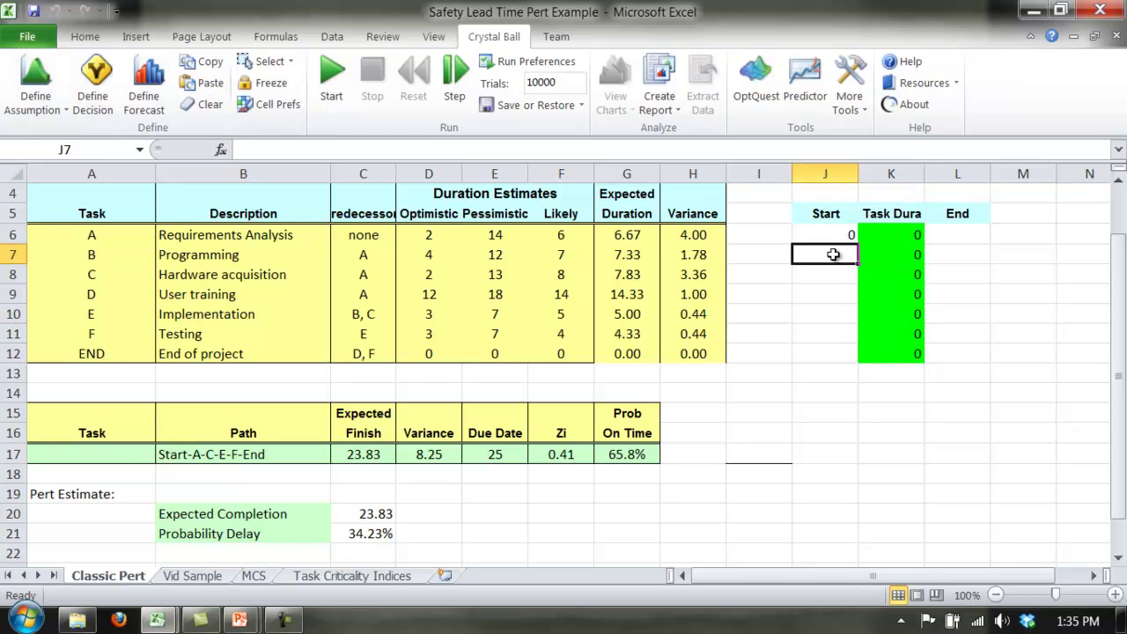
left_click(937, 238)
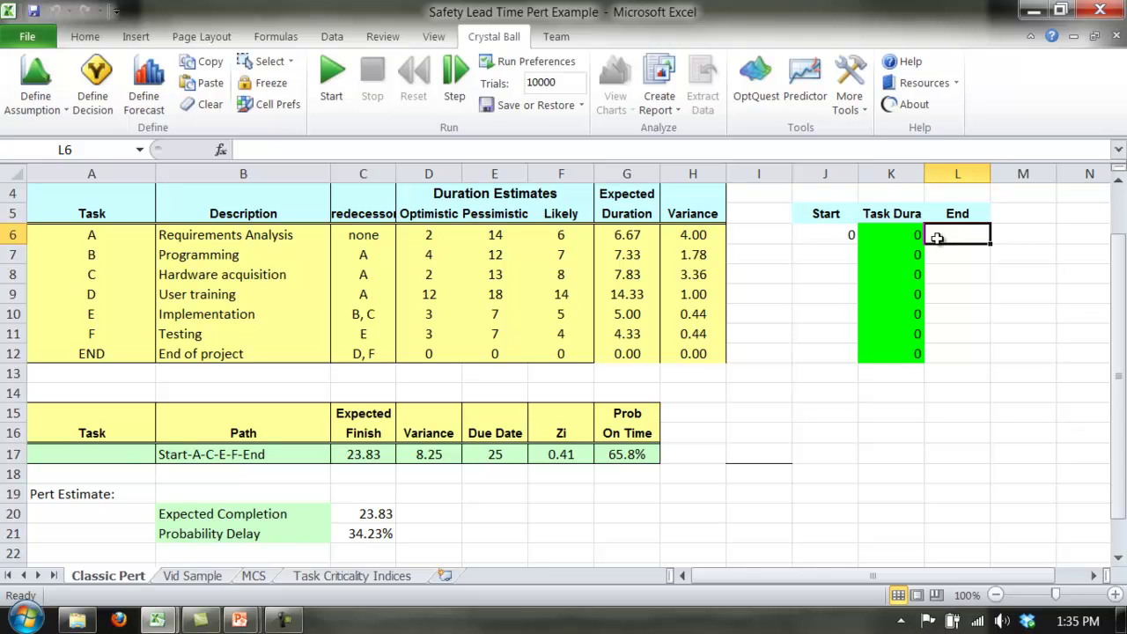
Step: Enter =J6+K6 in L6 so task A's End is start plus duration
type("=")
key("Left")
key("Left")
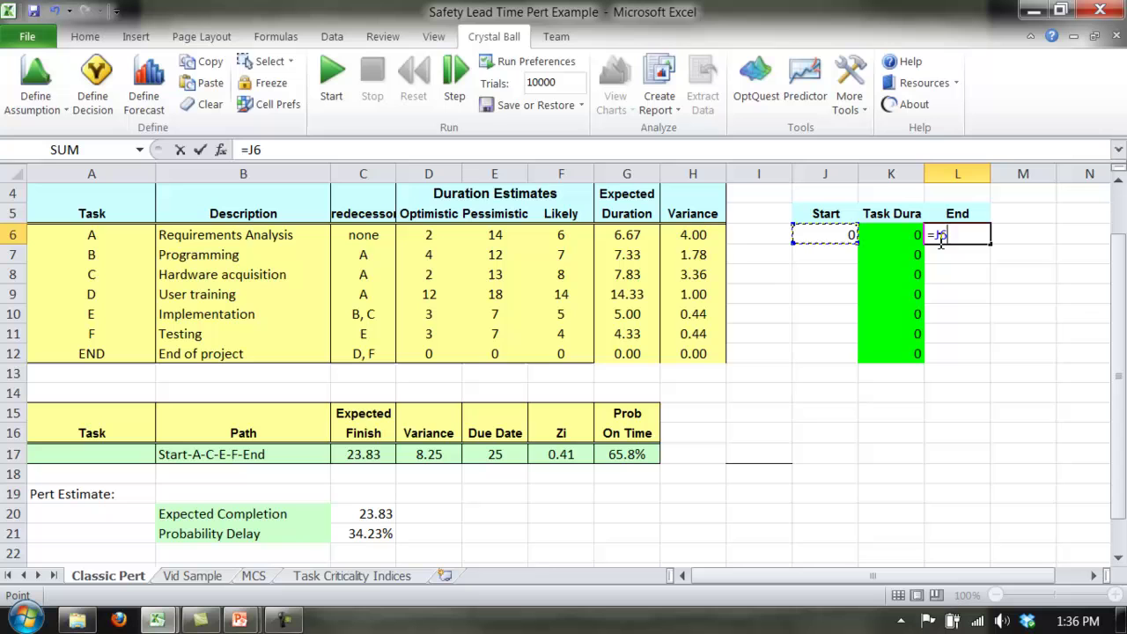
type("+")
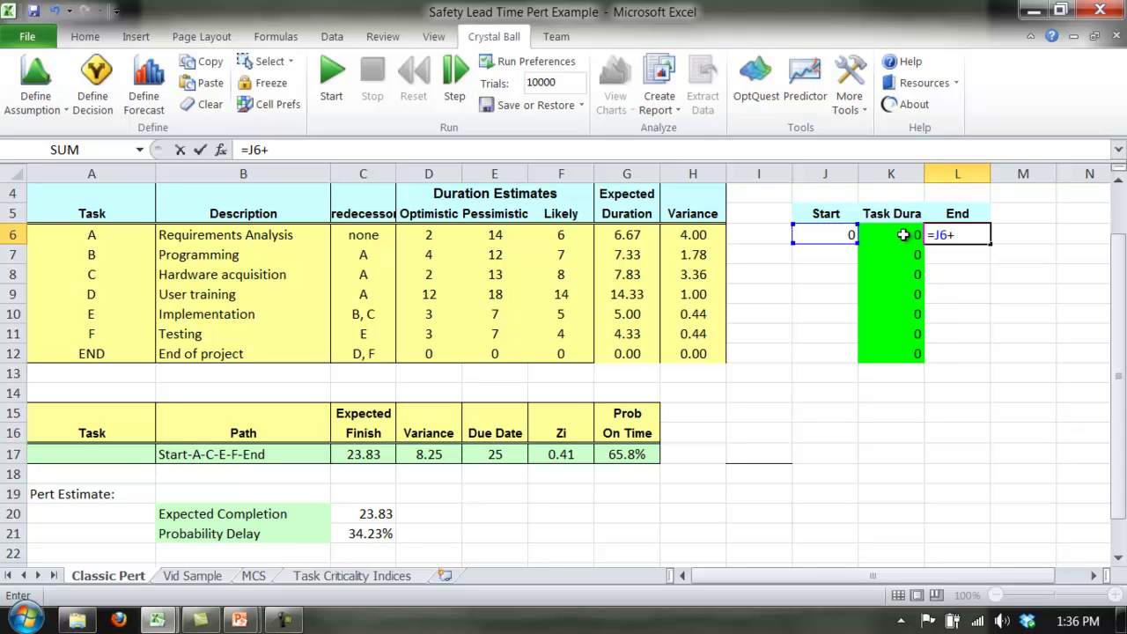
left_click(902, 234)
key("Return")
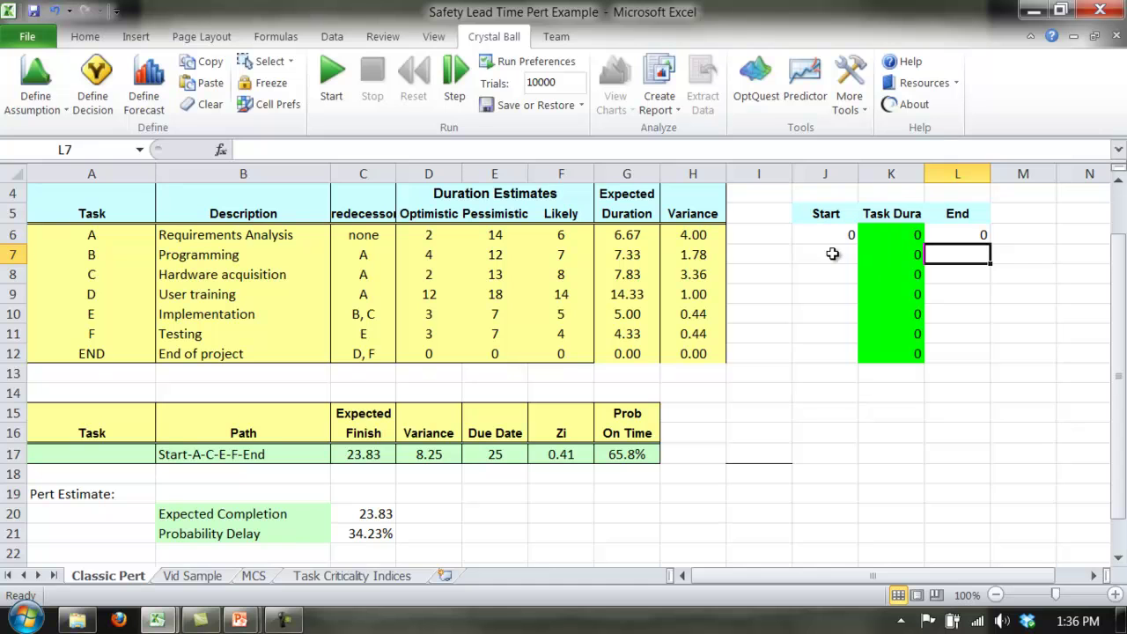
Step: Set the Start of tasks B, C and D (J7:J9) to =L6
left_click(832, 254)
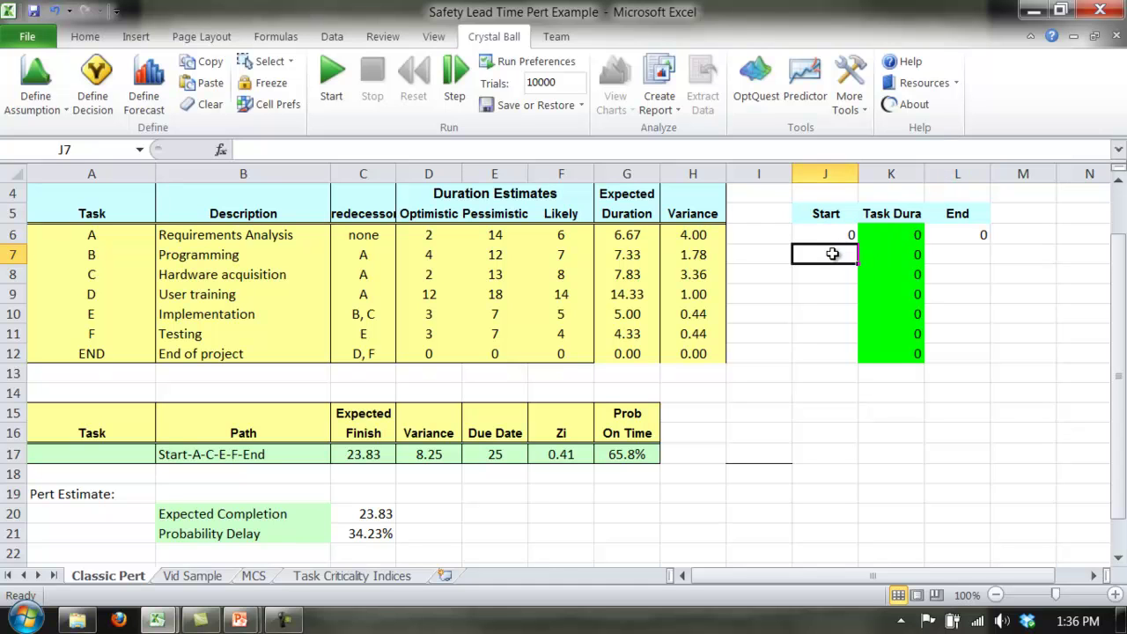
type("=L6")
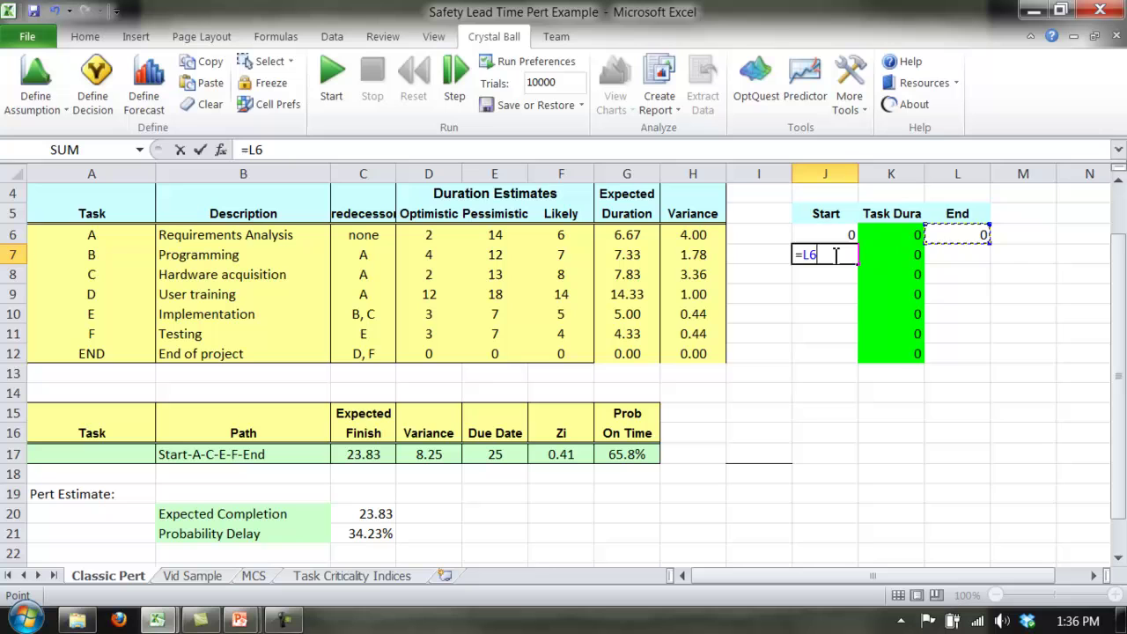
key("Return")
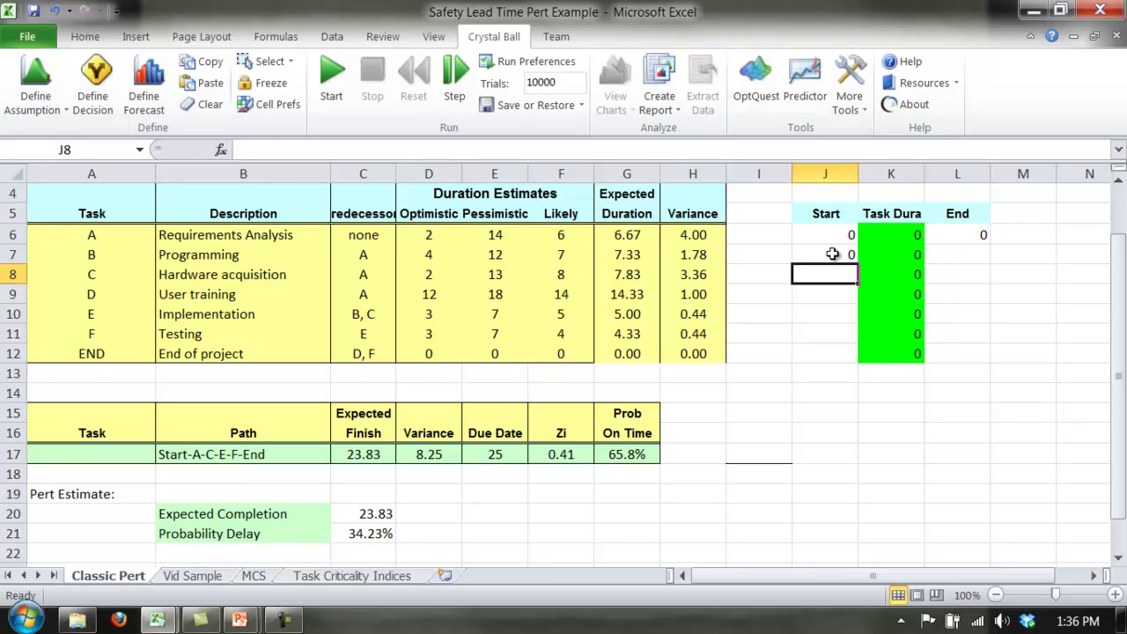
type("=")
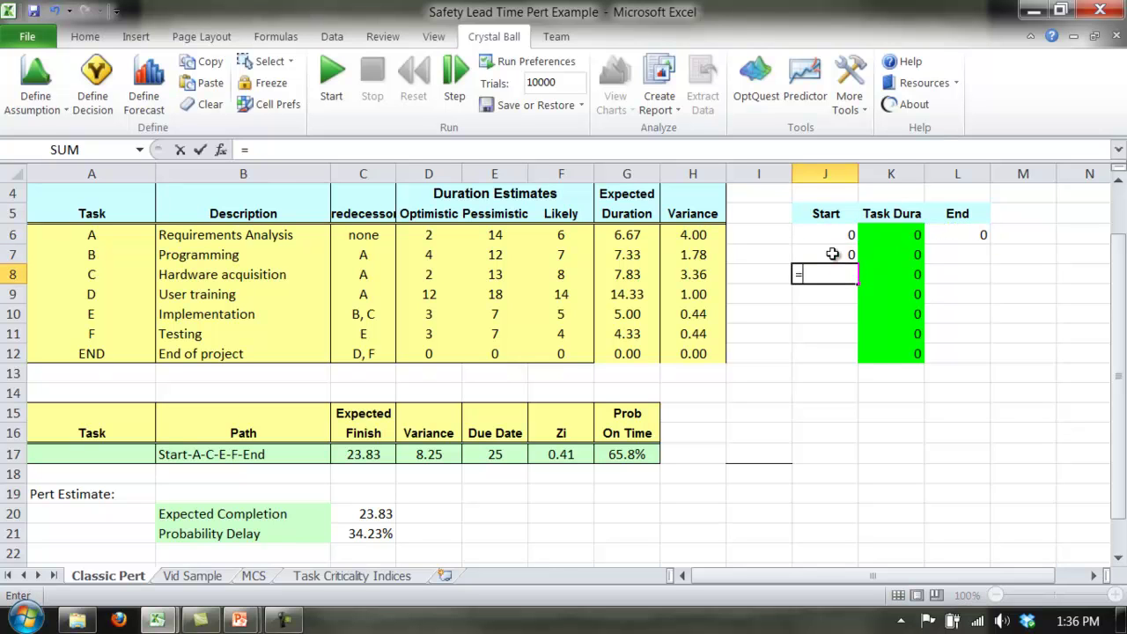
left_click(967, 234)
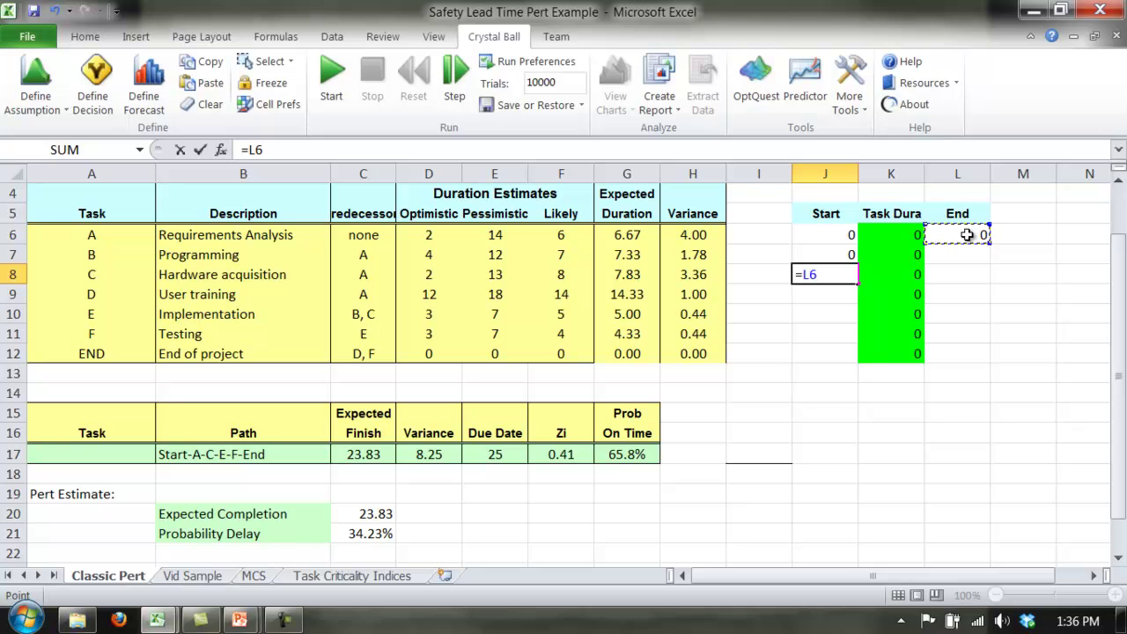
key("Return")
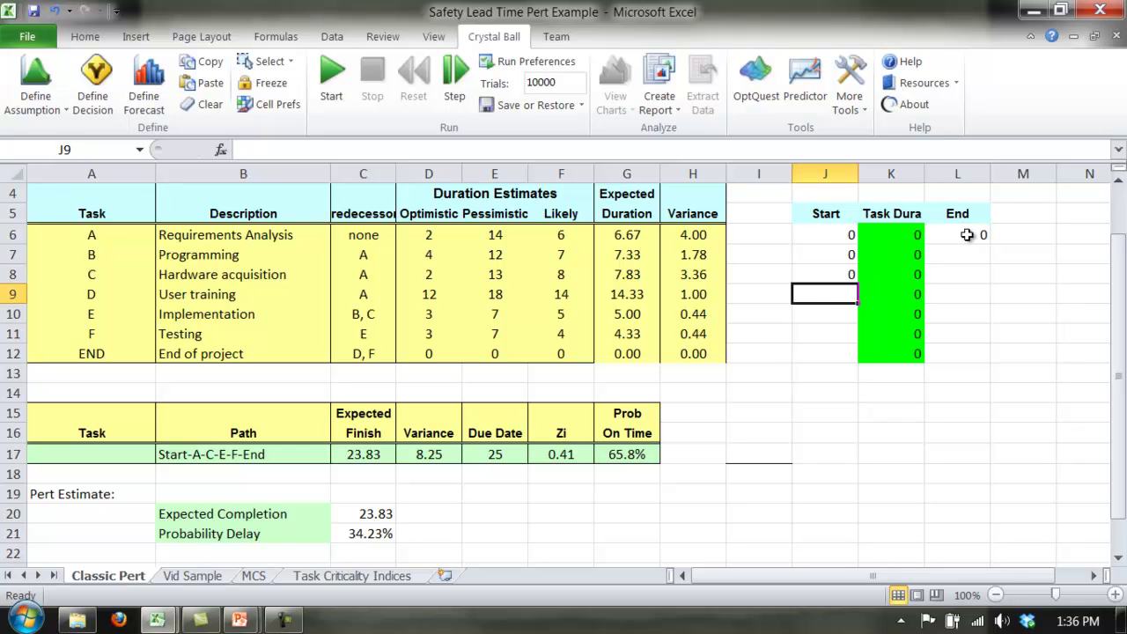
type("=")
left_click(967, 235)
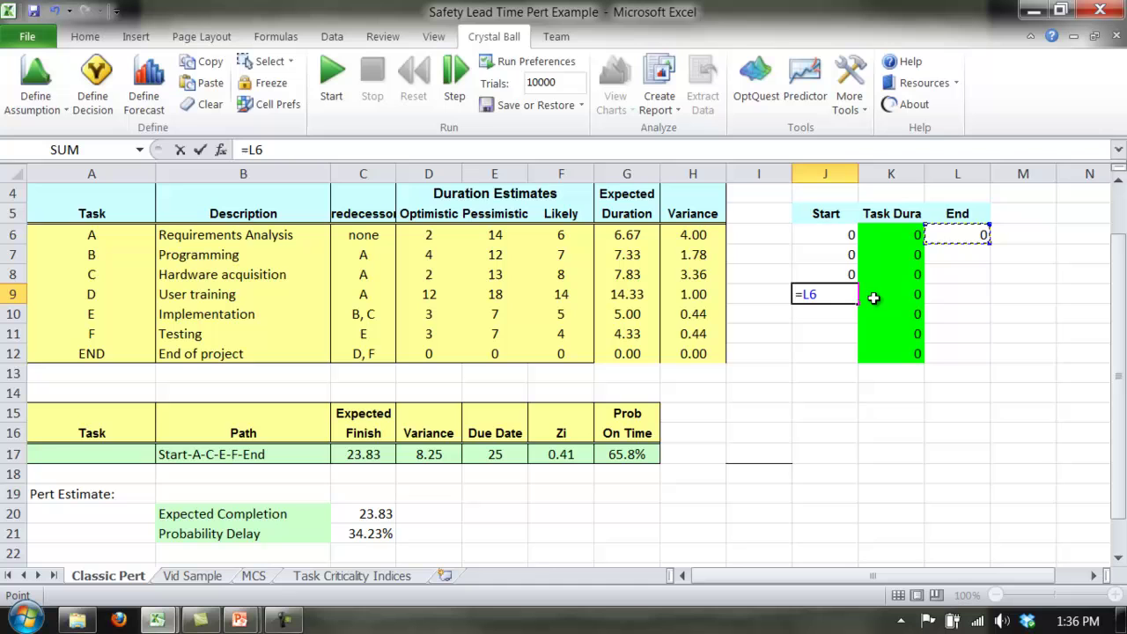
key("Return")
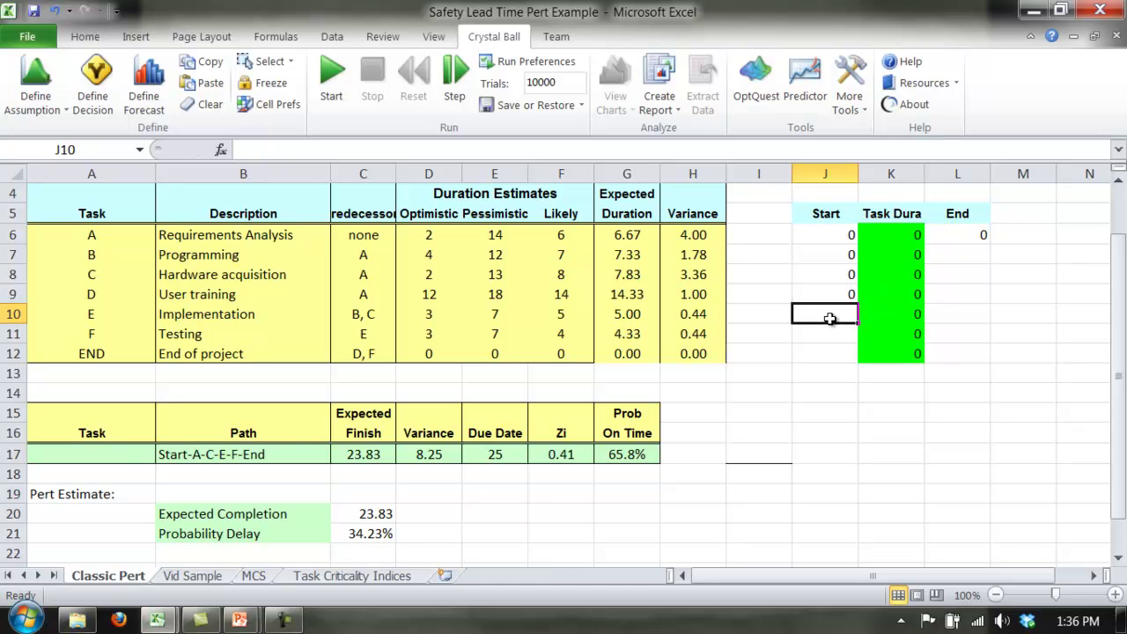
Step: Enter =MAX(L7,L8) in J10 and =L10 in J11 for tasks E and F
type("=")
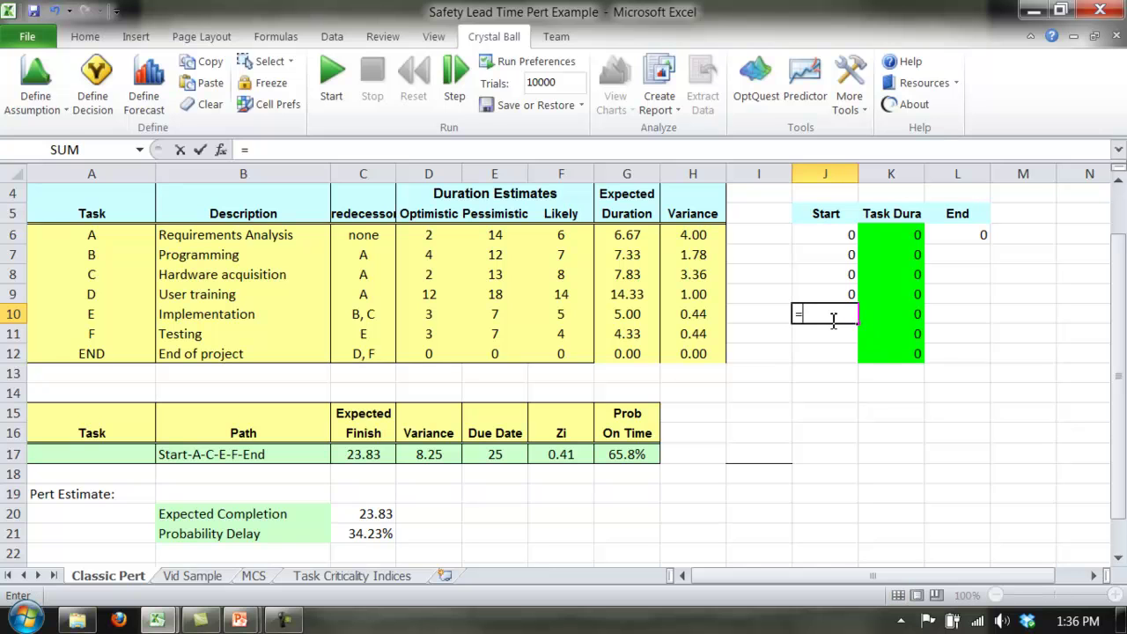
type("max(")
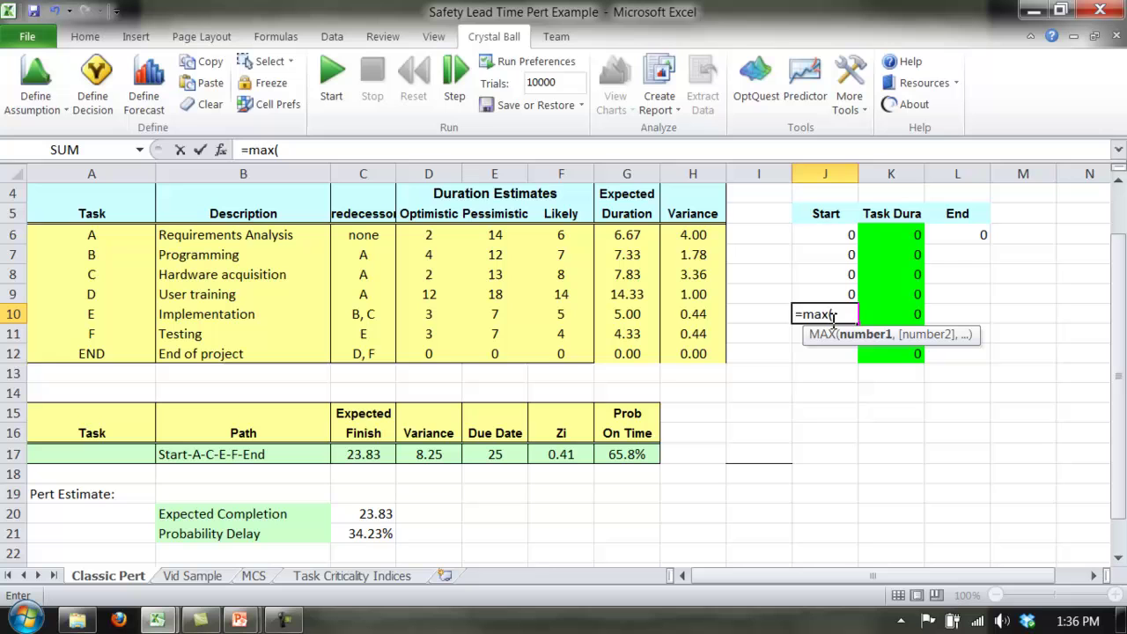
left_click(963, 256)
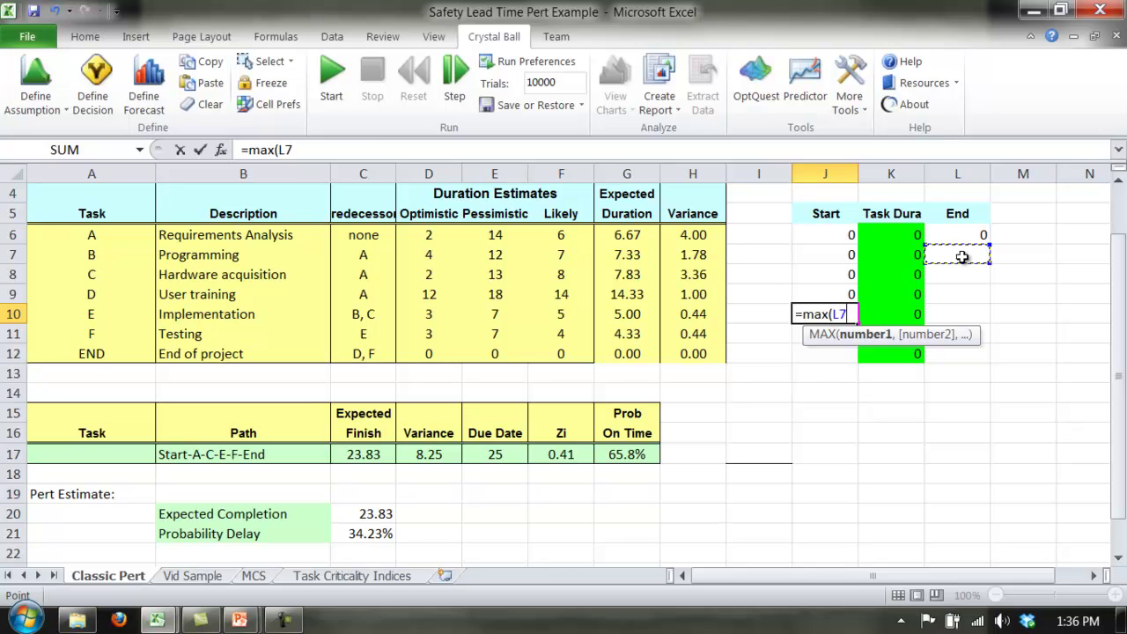
type(",")
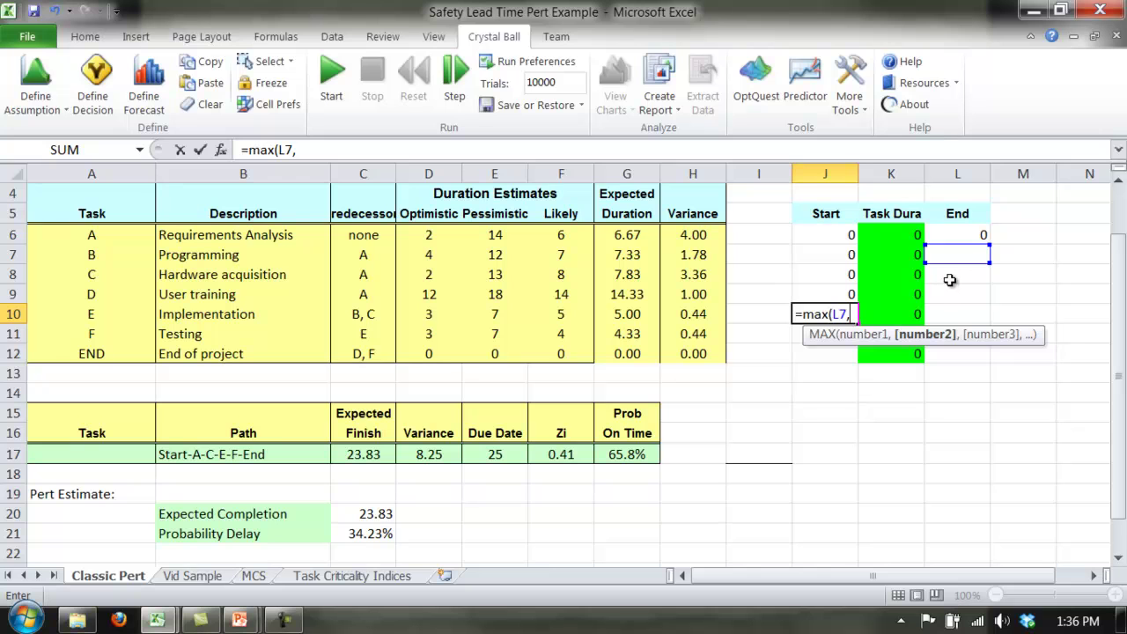
left_click(950, 280)
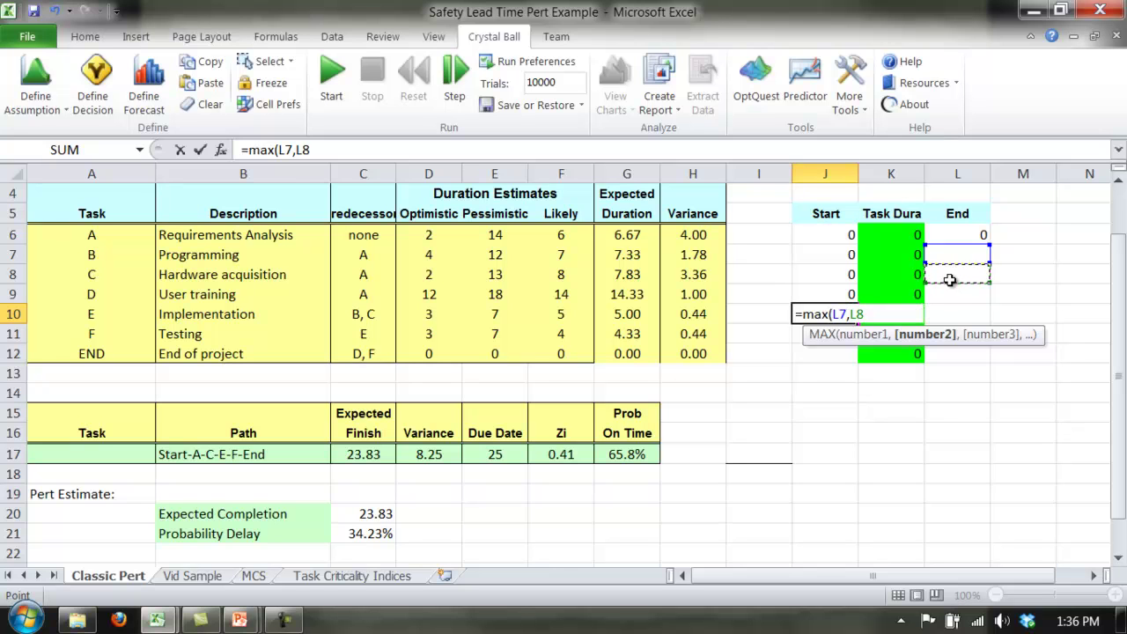
type(")")
key("Return")
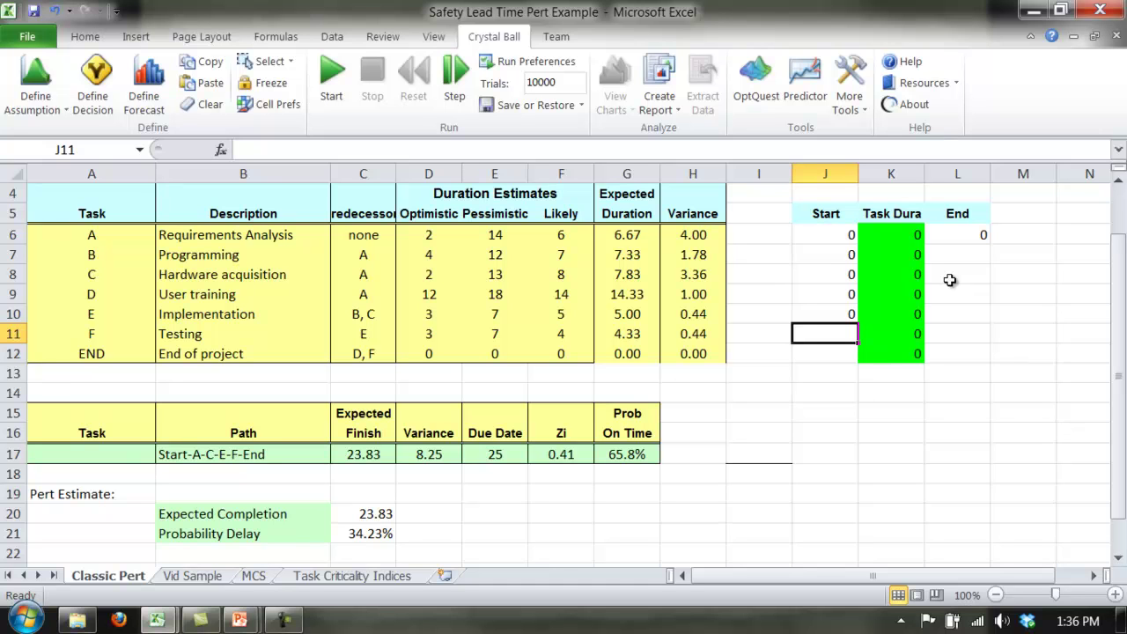
type("=")
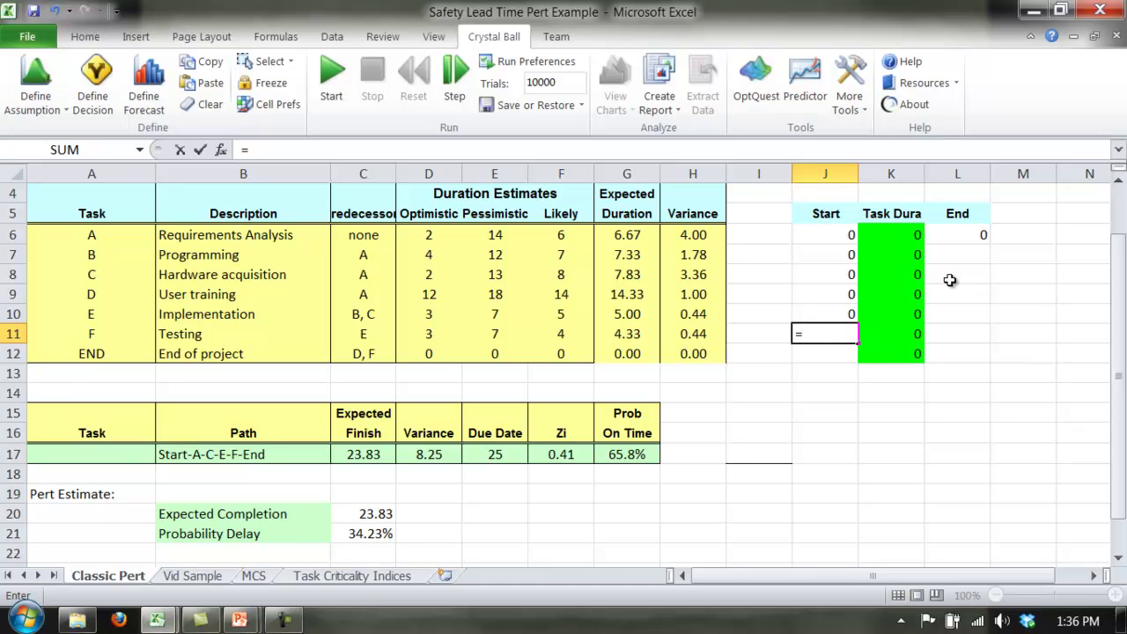
key("Right")
key("Right")
key("Up")
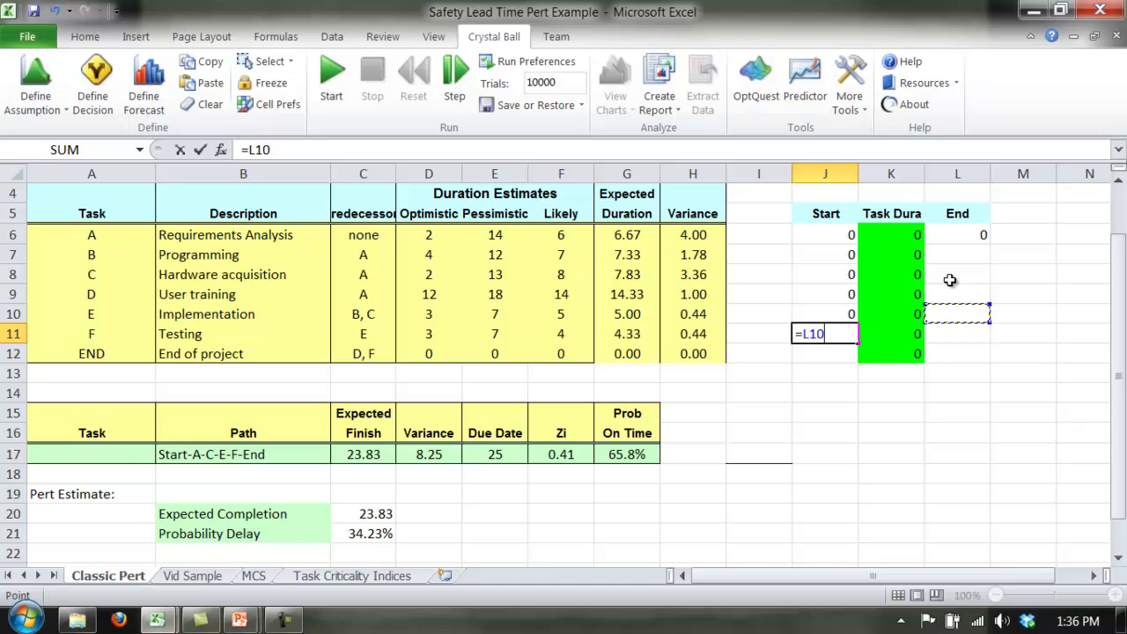
key("Return")
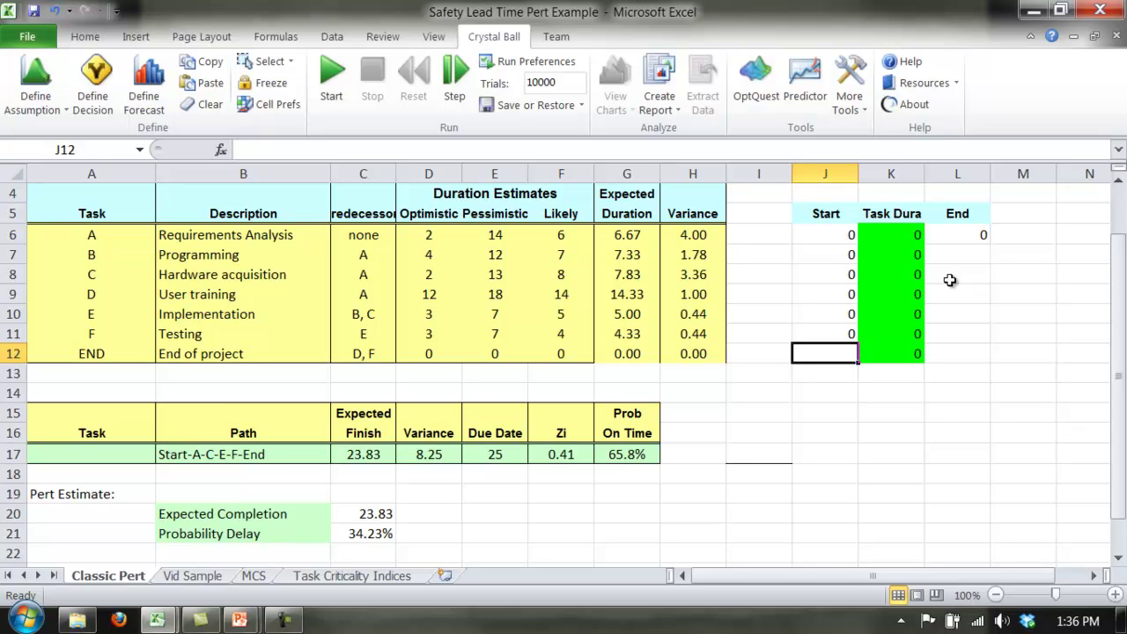
Step: Enter =MAX(L9,L11) as the END row's Start in J12
type("=m")
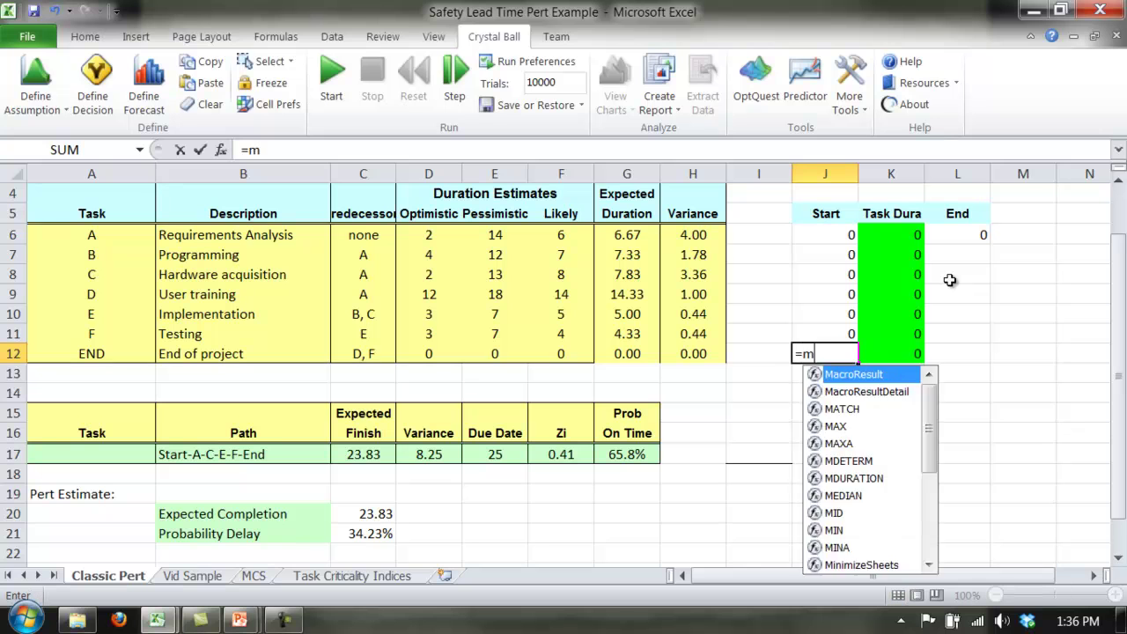
type("ax(")
key("Right")
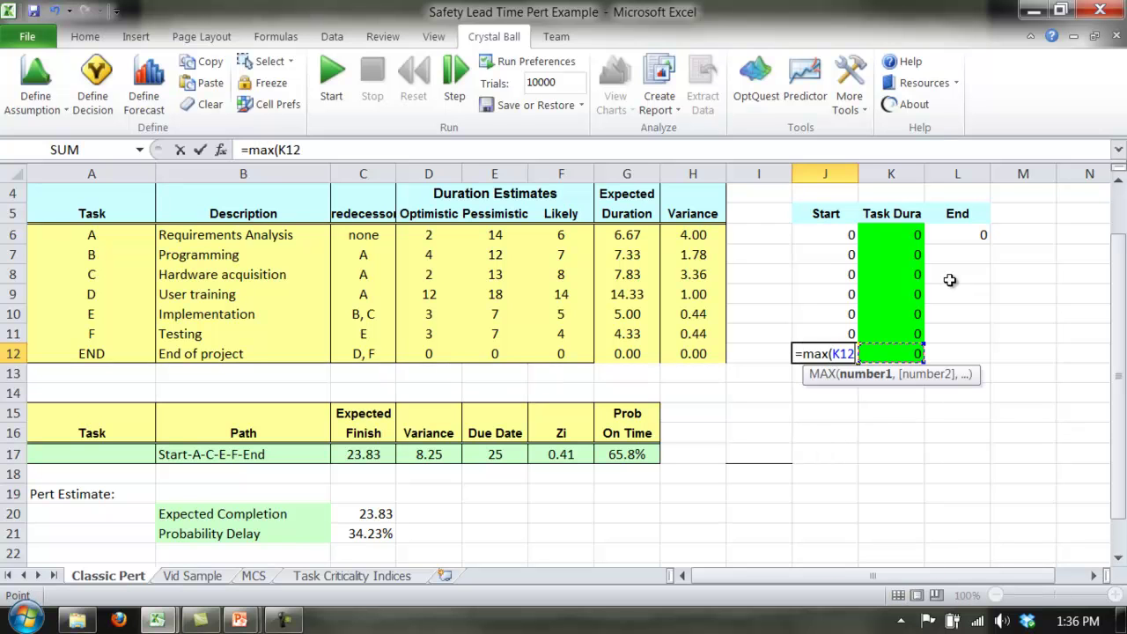
key("Right")
key("Up")
key("Up")
key("Up")
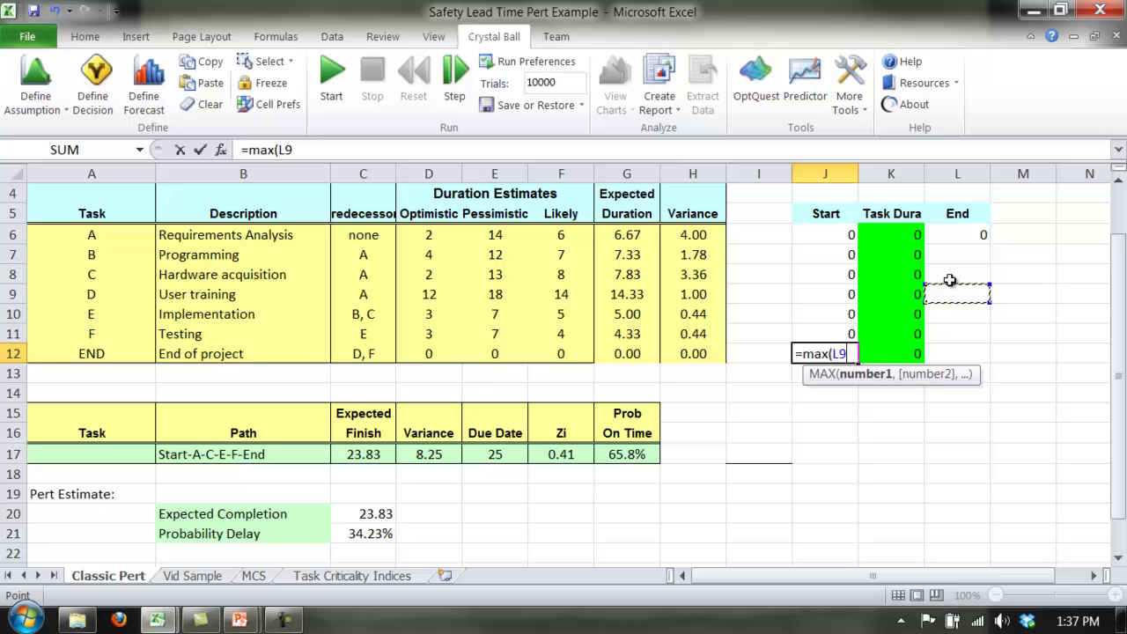
type(",")
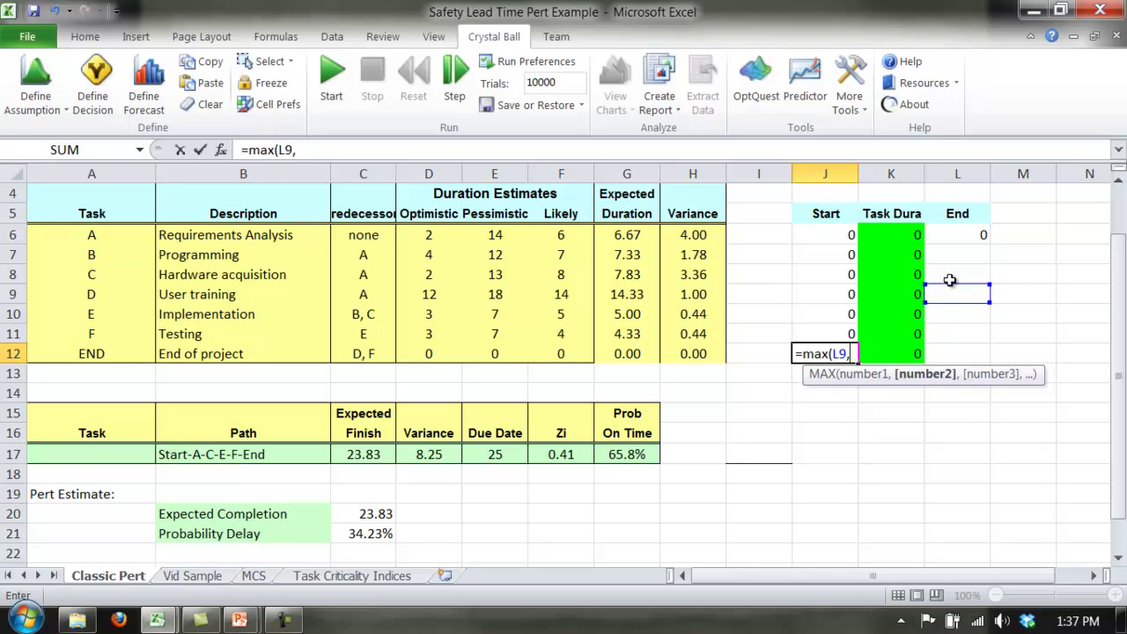
key("Down")
key("Down")
key("Down")
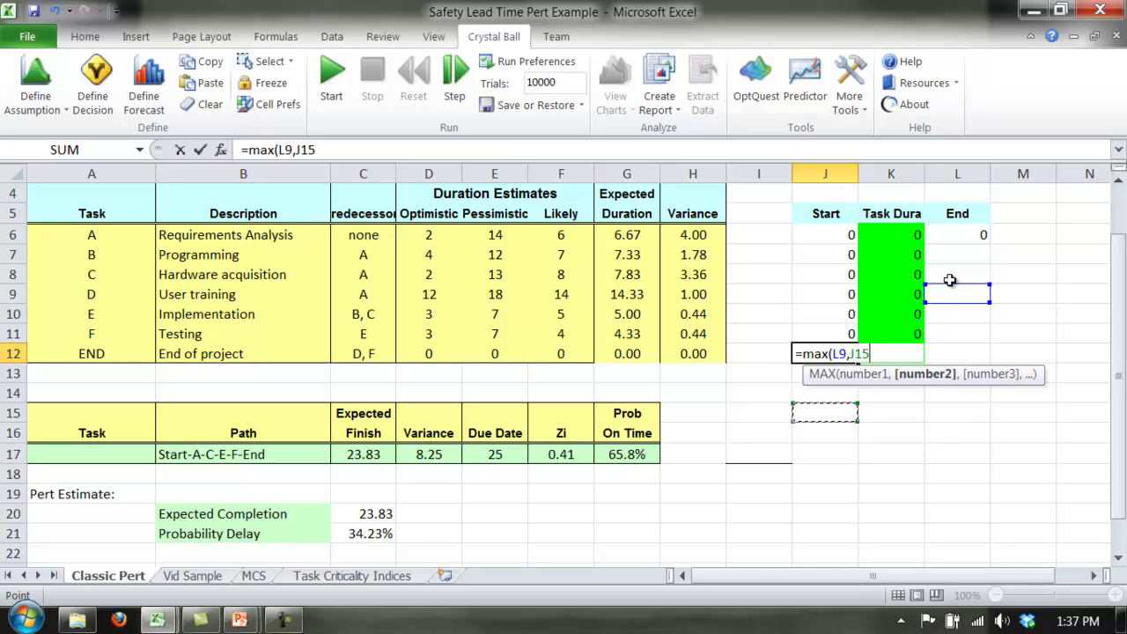
key("Right")
key("Right")
key("Up")
key("Up")
key("Up")
key("Up")
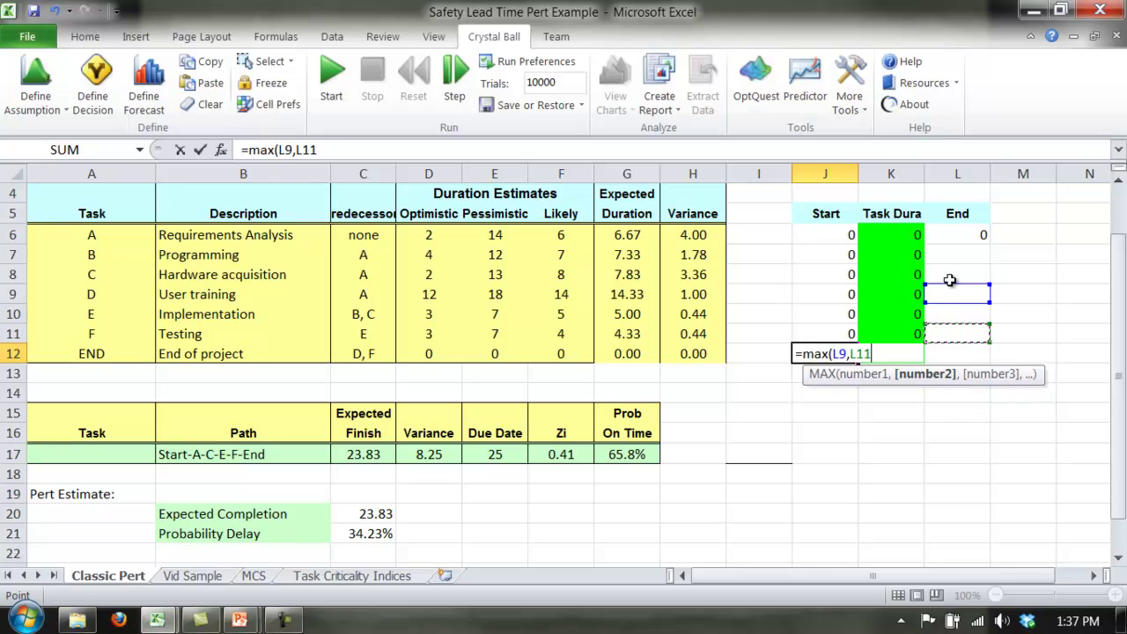
key("Return")
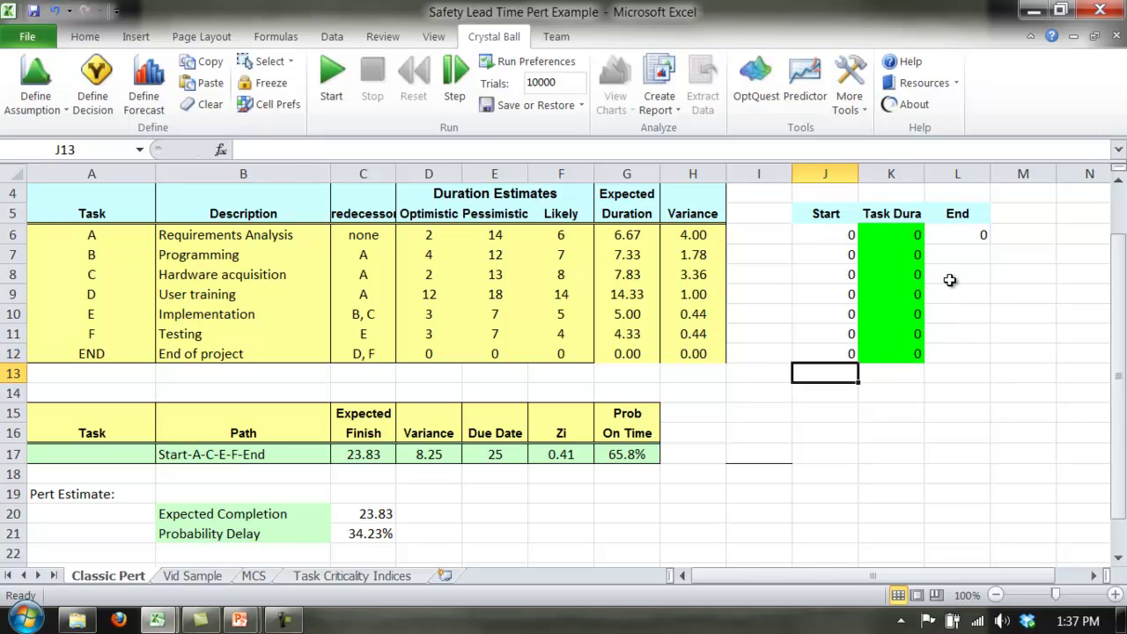
key("Up")
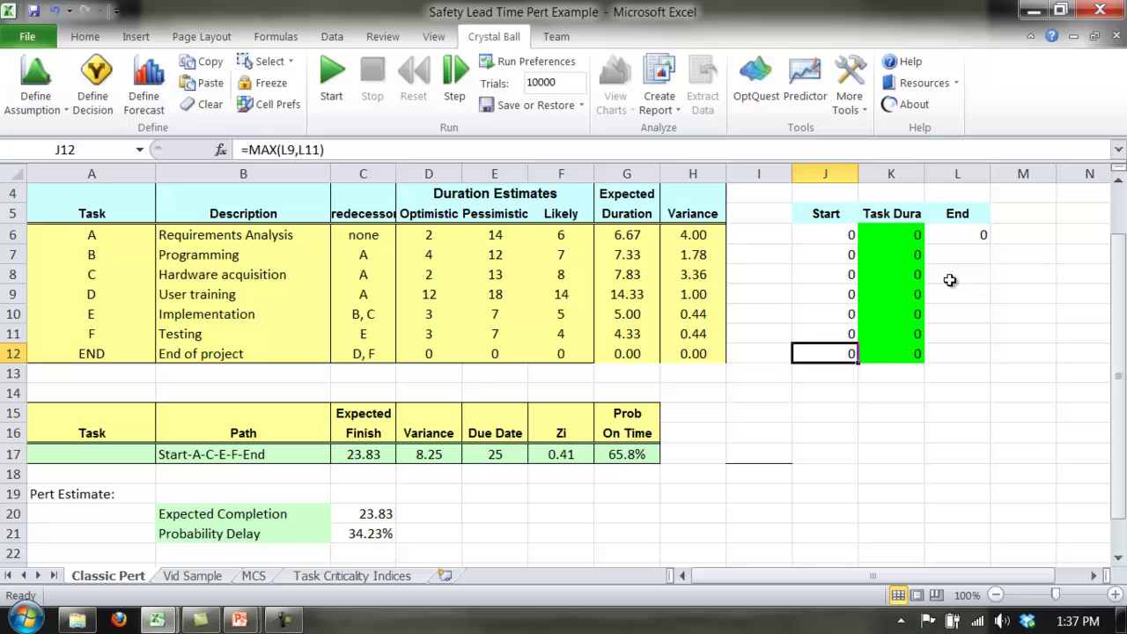
key("Right")
key("Right")
key("Up")
key("Up")
key("Up")
key("Up")
key("Up")
key("Up")
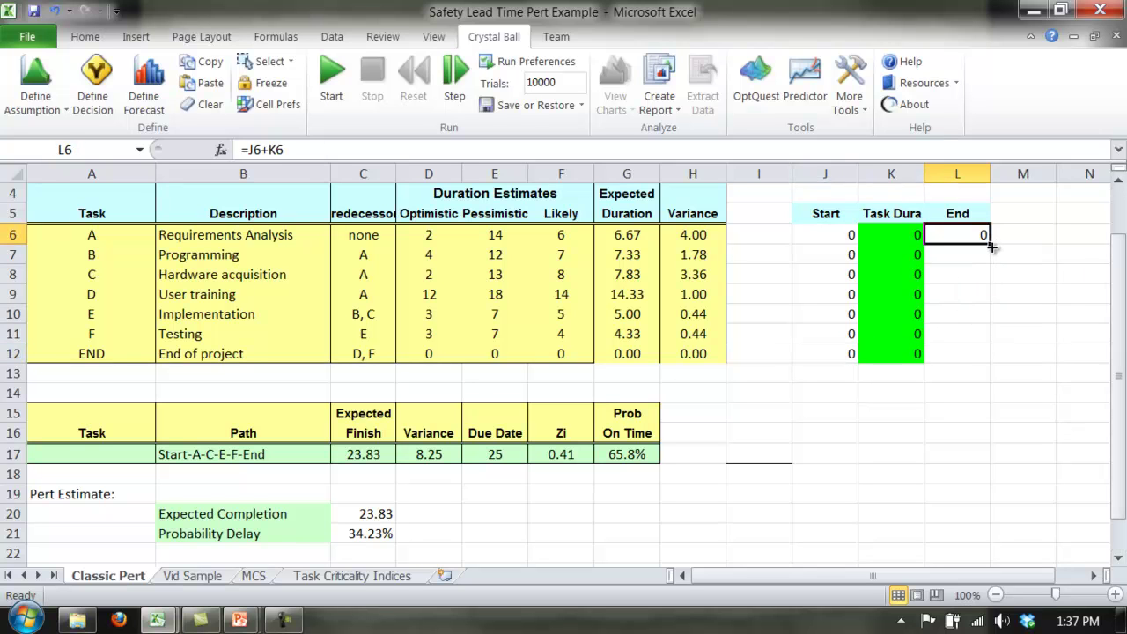
left_click_drag(990, 246, 978, 353)
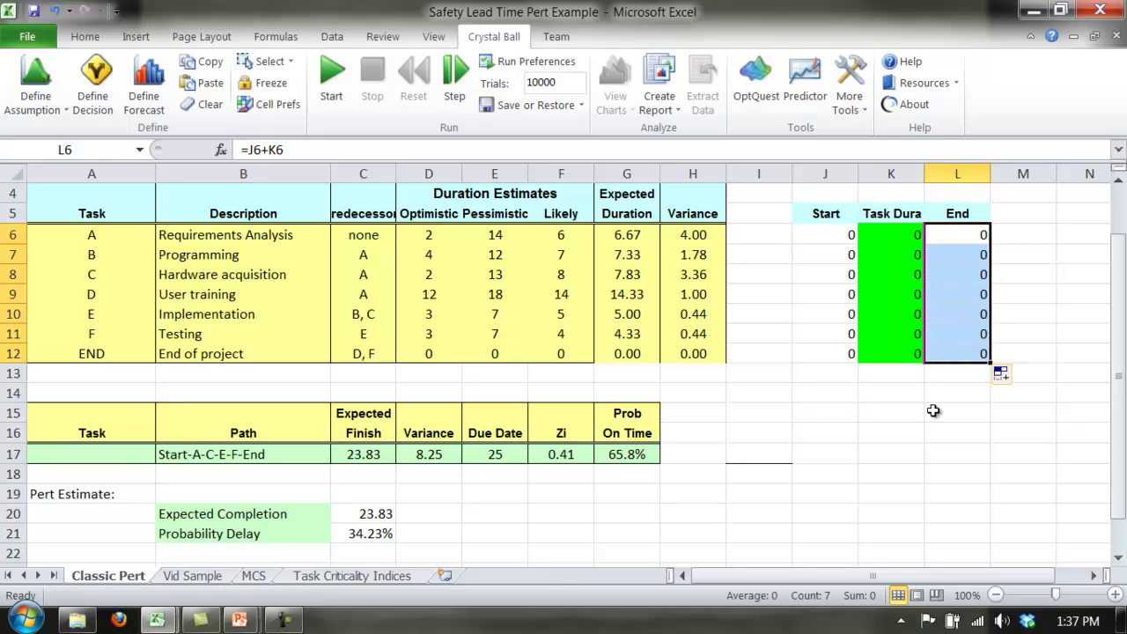
left_click(958, 355)
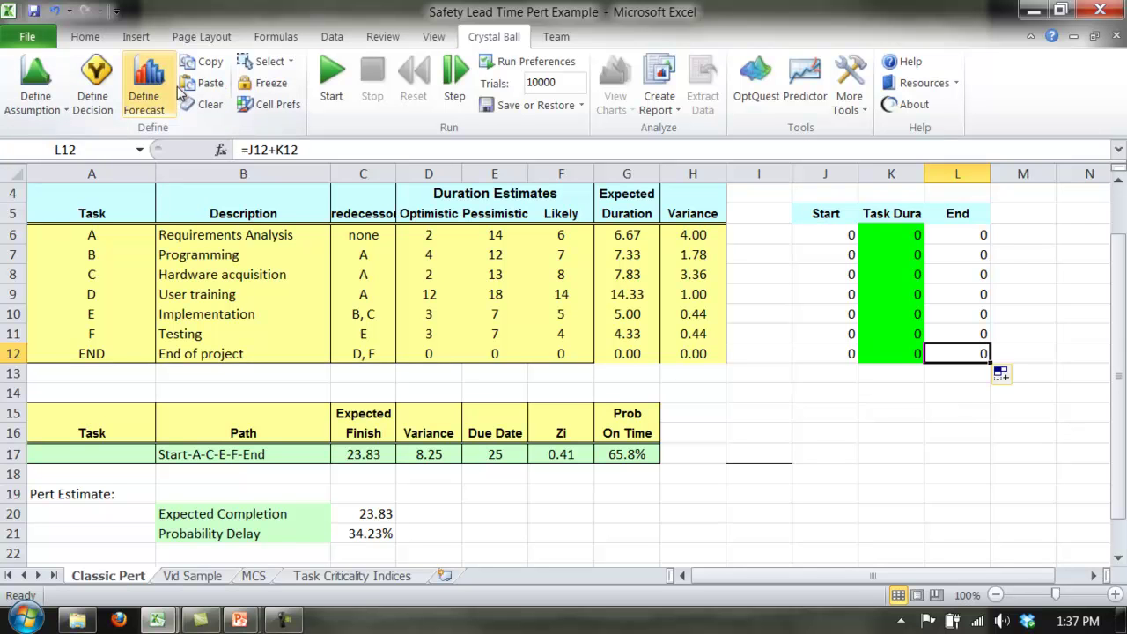
Step: Define L12 as a forecast named 'Pert Estimate of Project Finish'
left_click(145, 81)
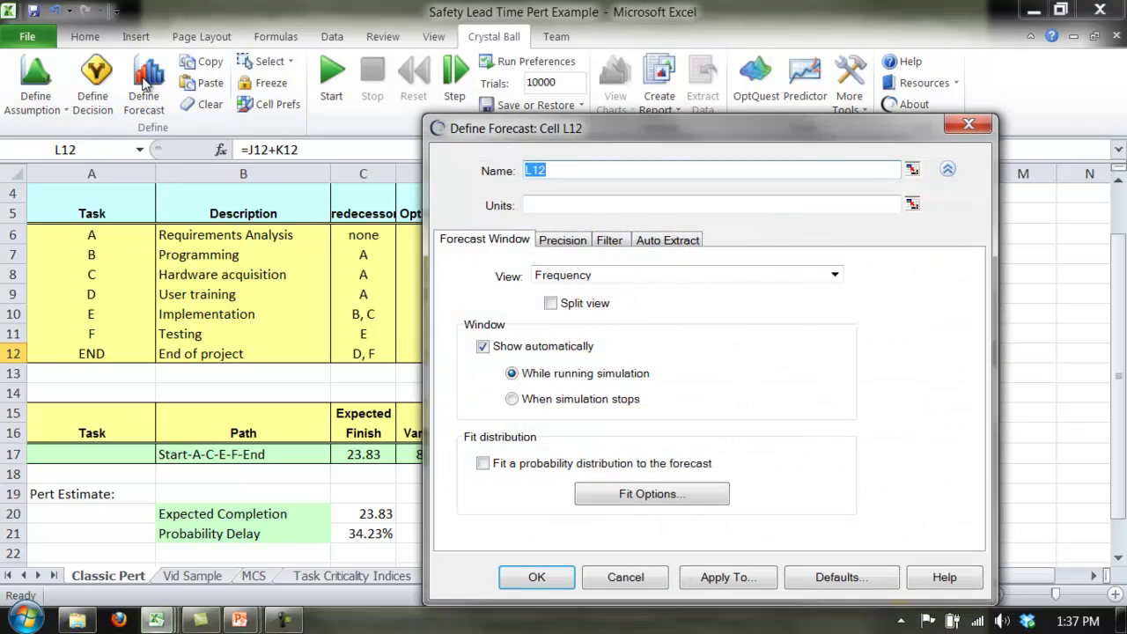
type("Pert Estimate o")
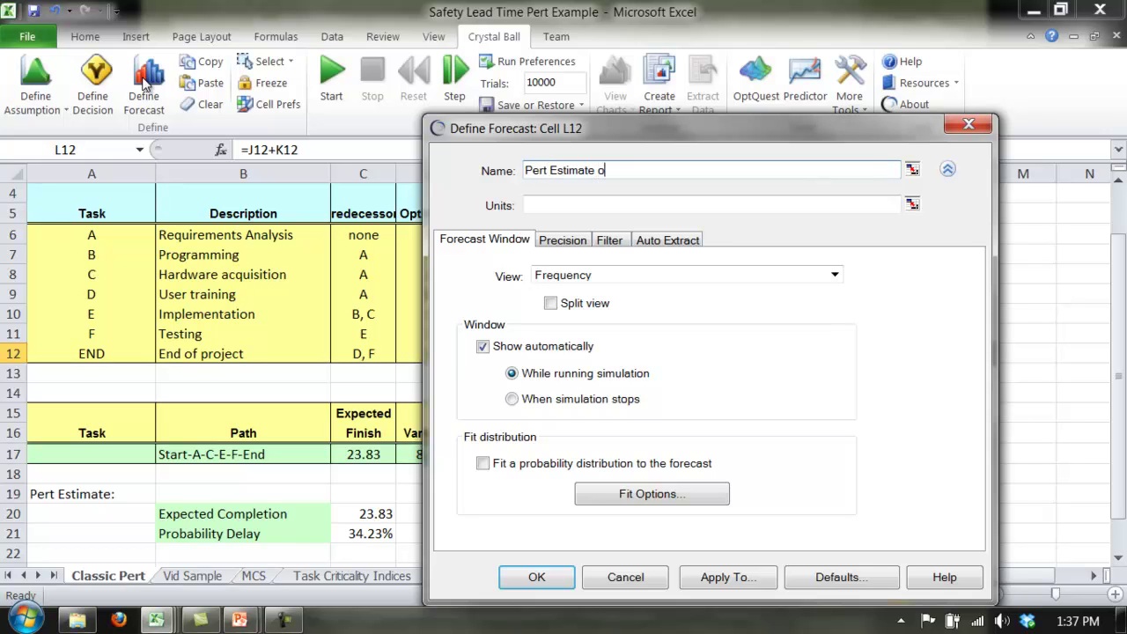
type("f Project ")
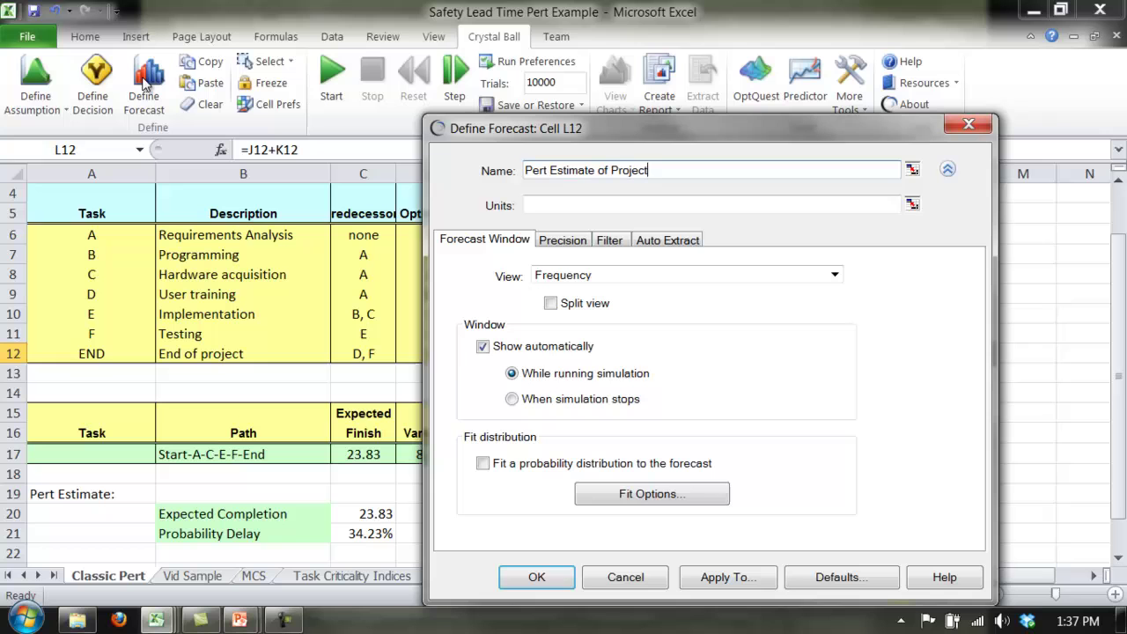
type("Finish")
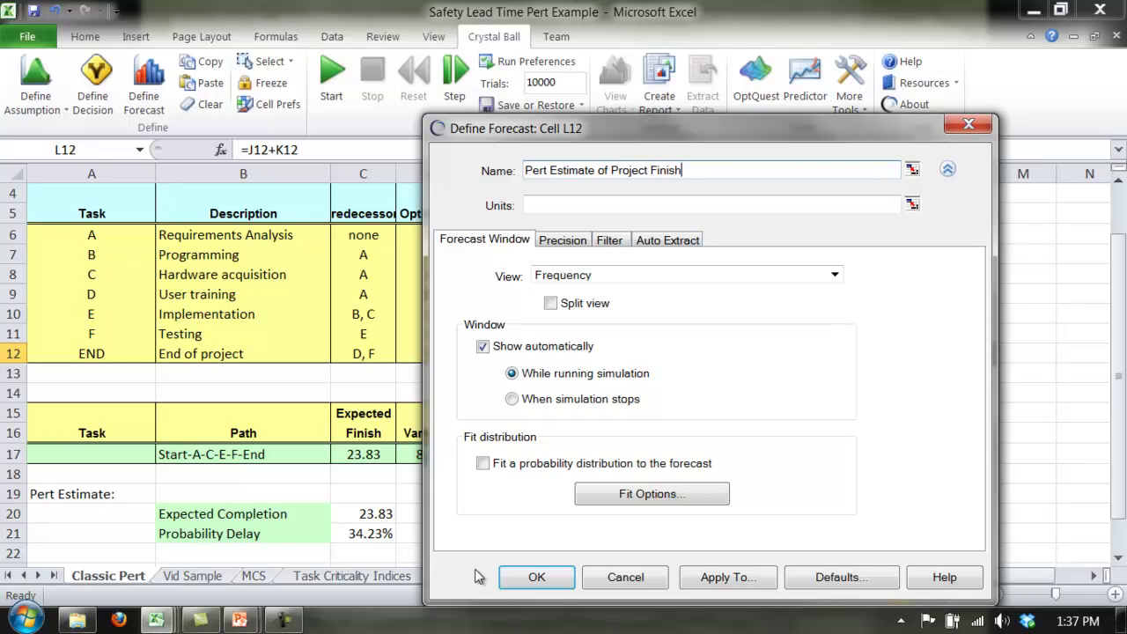
left_click(539, 578)
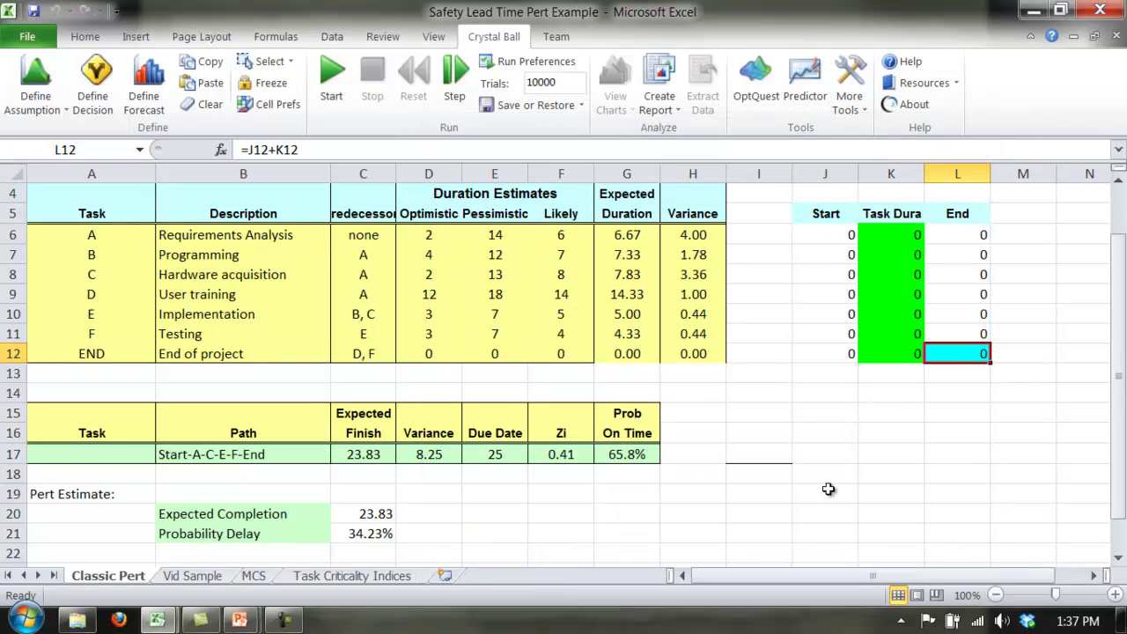
Step: Attempt a single trial, dismiss the parameter error and cancel editing K12's assumption
left_click(456, 81)
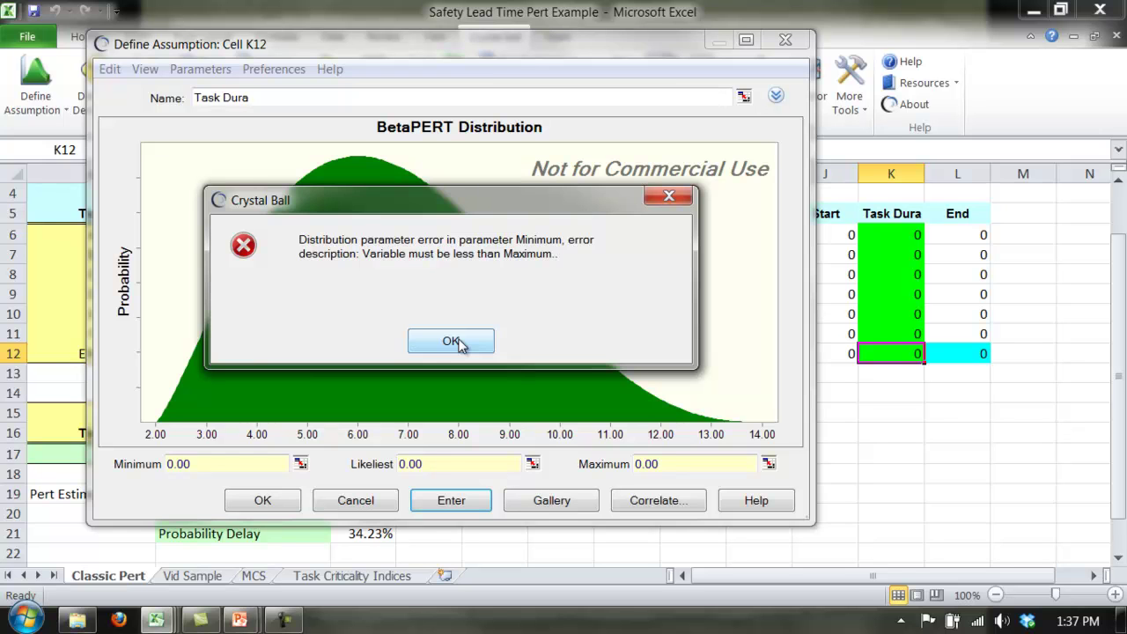
left_click(457, 343)
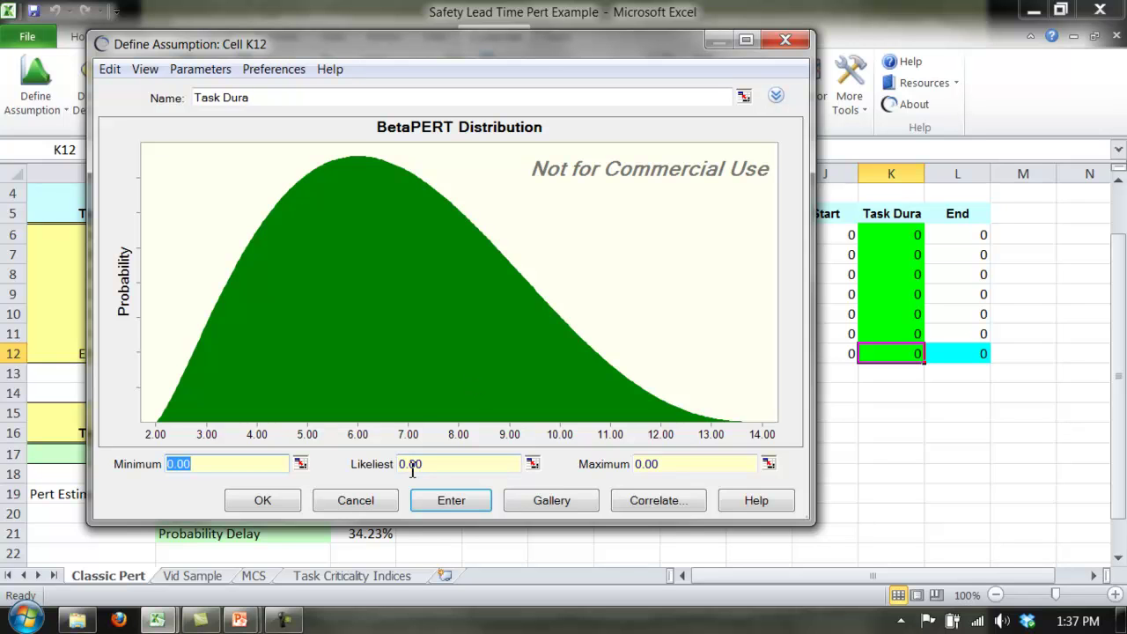
left_click(357, 500)
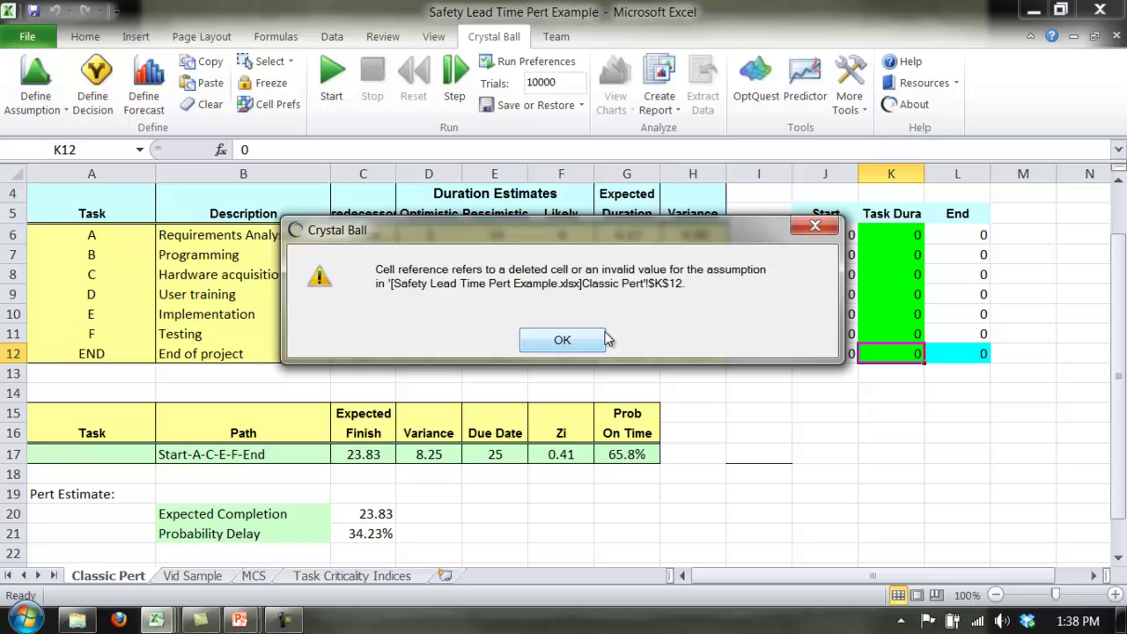
left_click(562, 340)
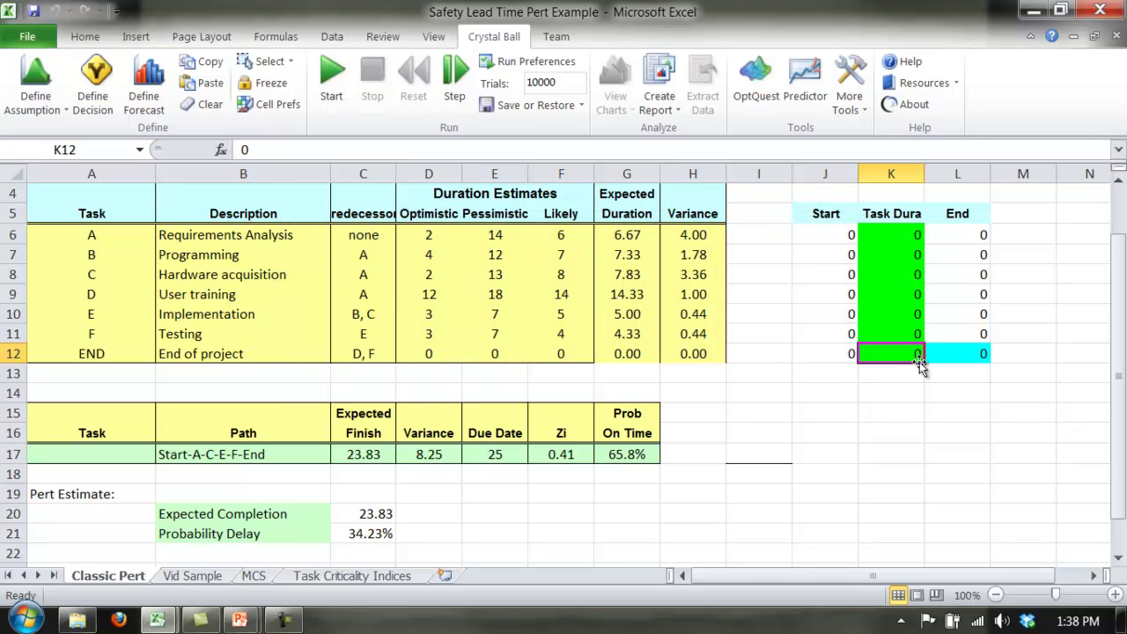
Step: Clear the Crystal Ball assumption from K12, leaving END's duration fixed at 0
left_click(434, 355)
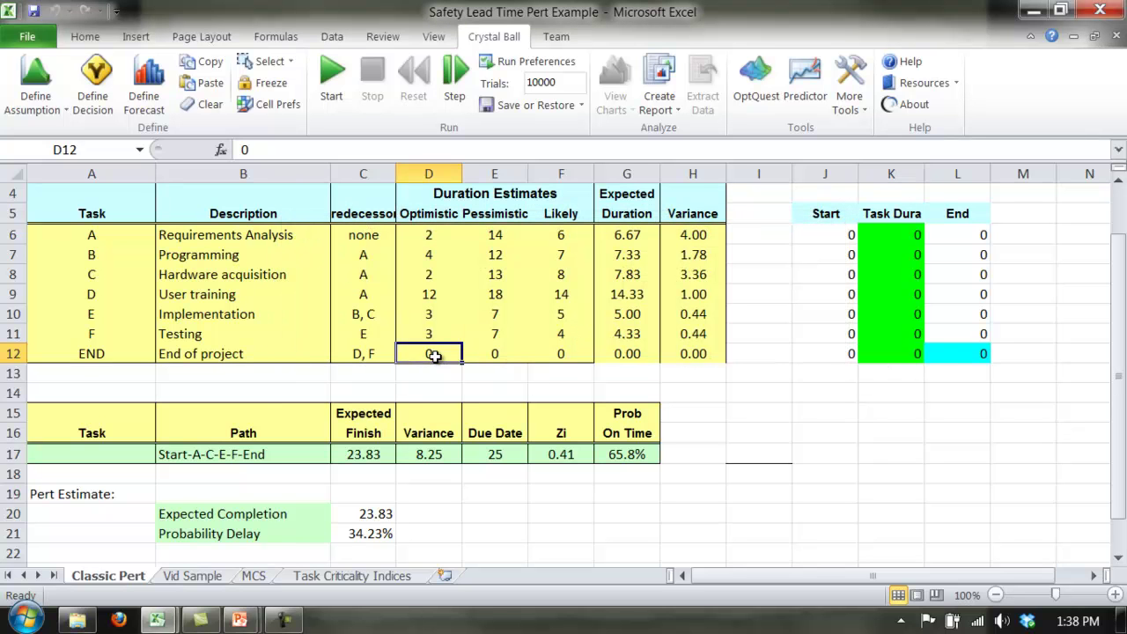
key("Right")
key("Right")
key("Right")
key("Right")
key("Right")
key("Right")
key("Right")
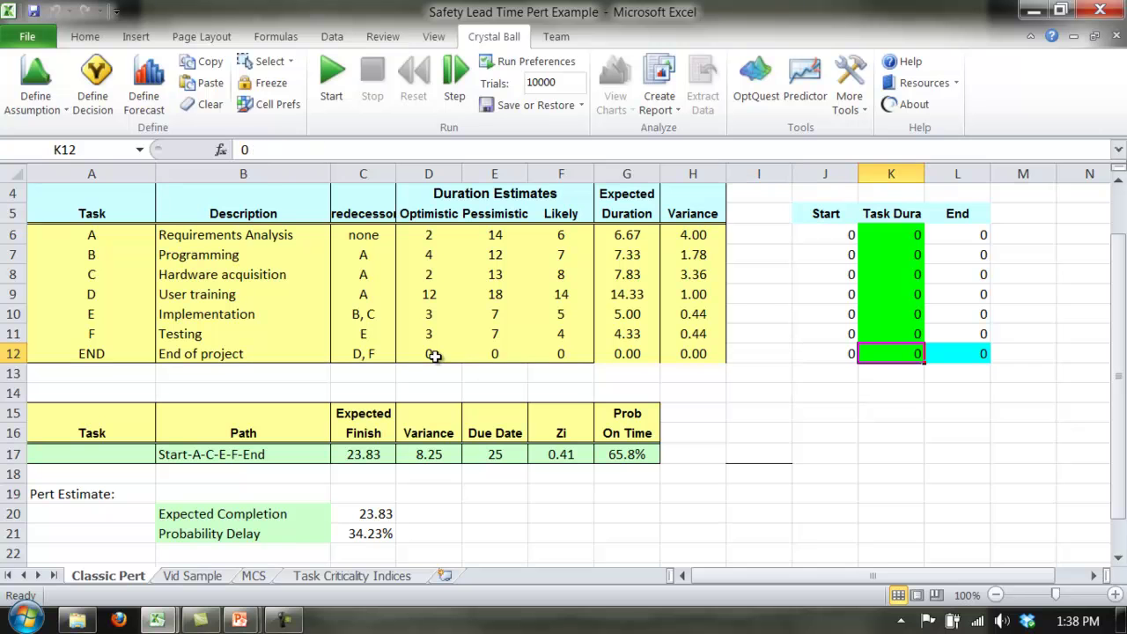
left_click(209, 104)
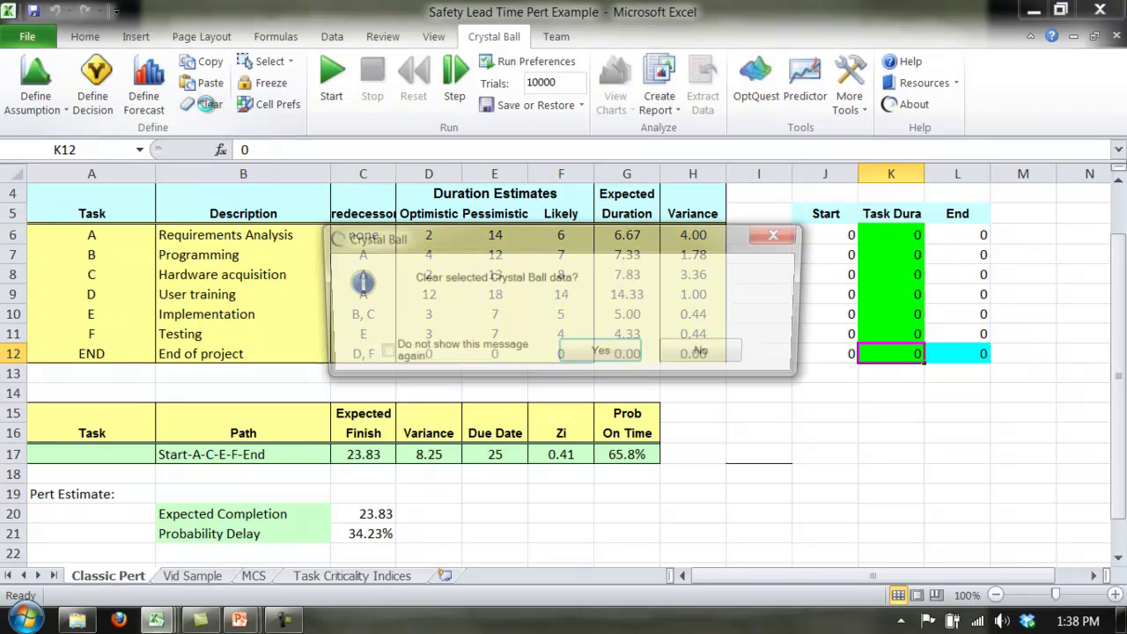
left_click(614, 351)
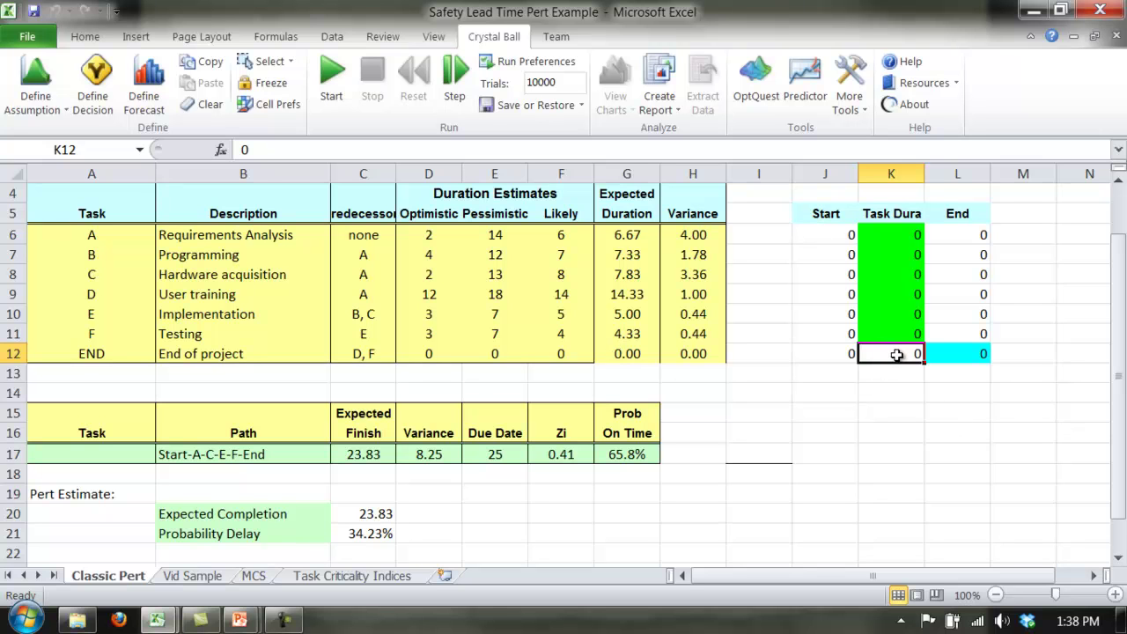
left_click(894, 390)
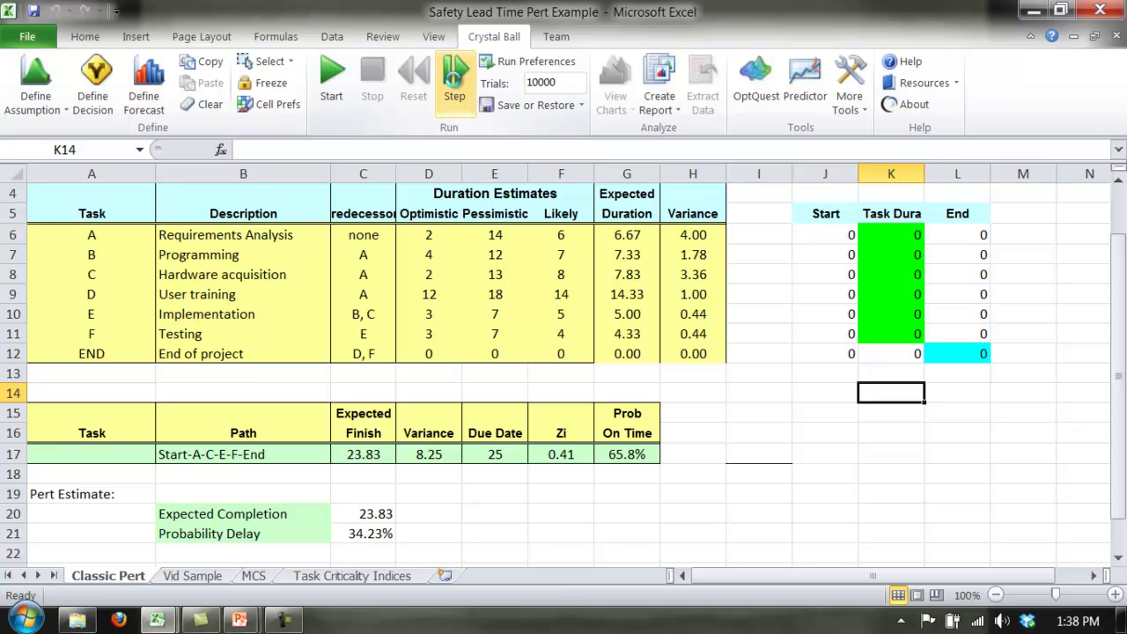
Step: Step one trial, check sampled durations in K6:K11 and the finish in L12, then step again
left_click(455, 84)
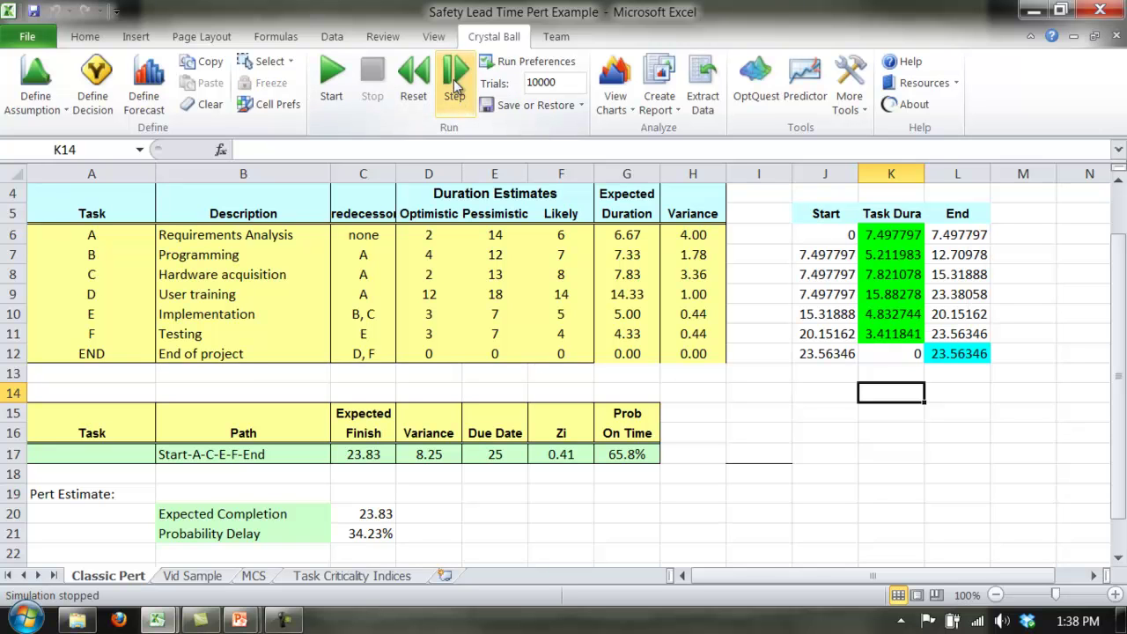
left_click(890, 235)
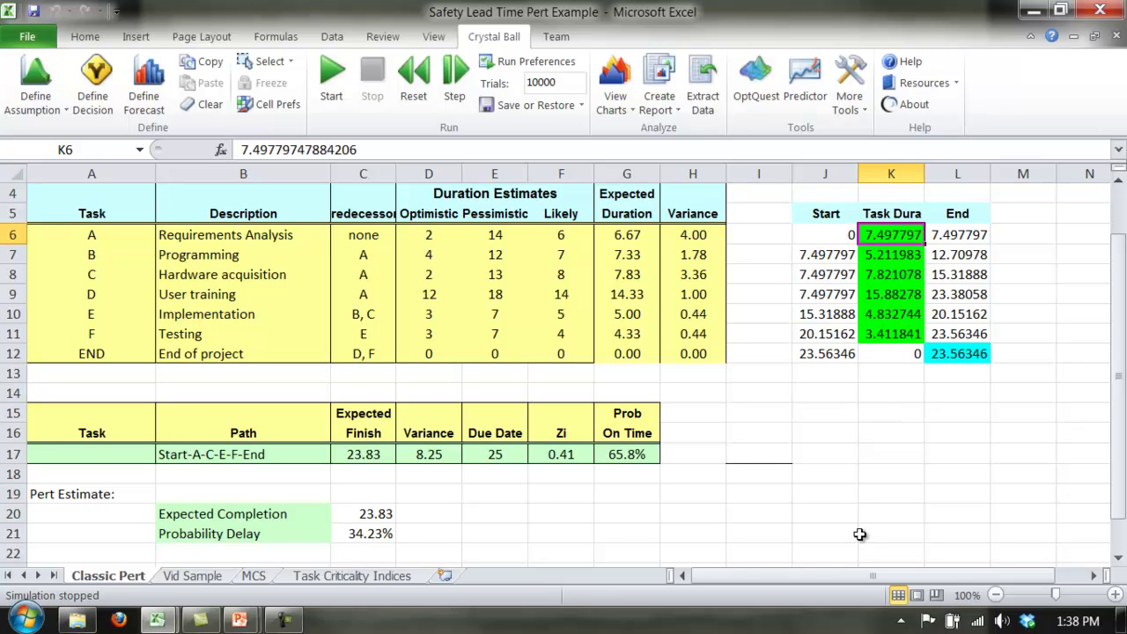
key("Down")
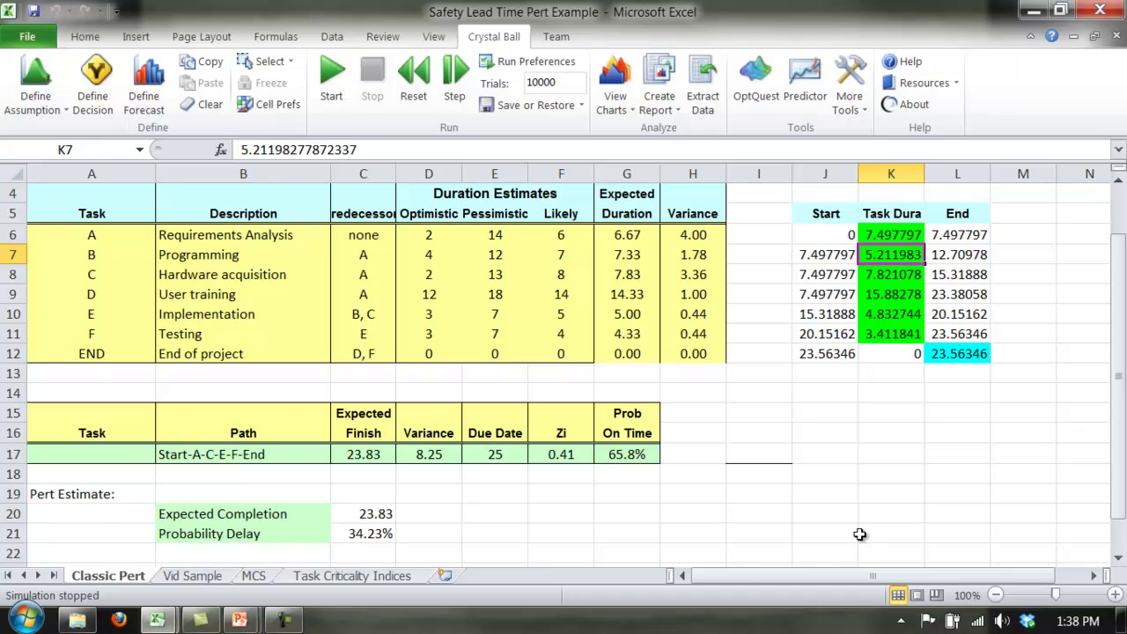
key("Down")
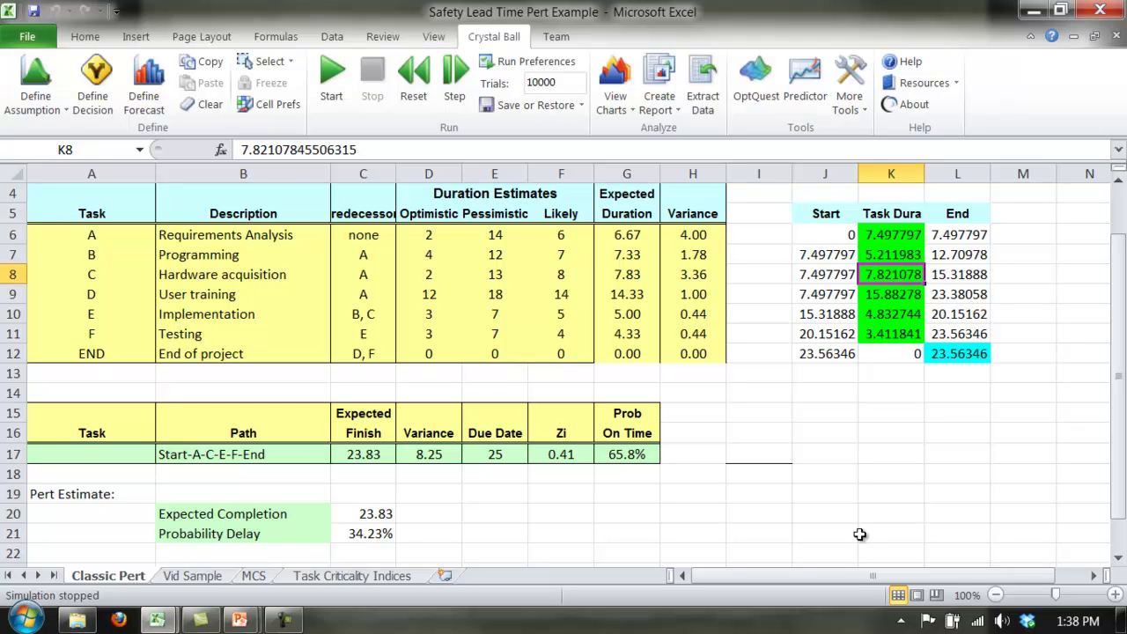
key("Down")
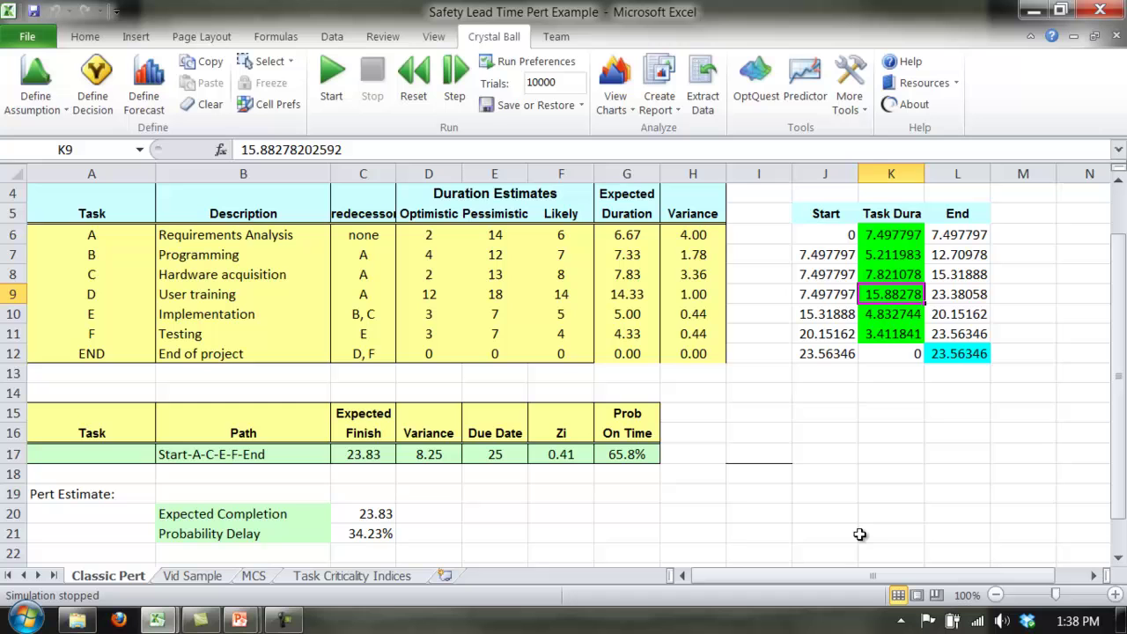
key("Down")
key("Down")
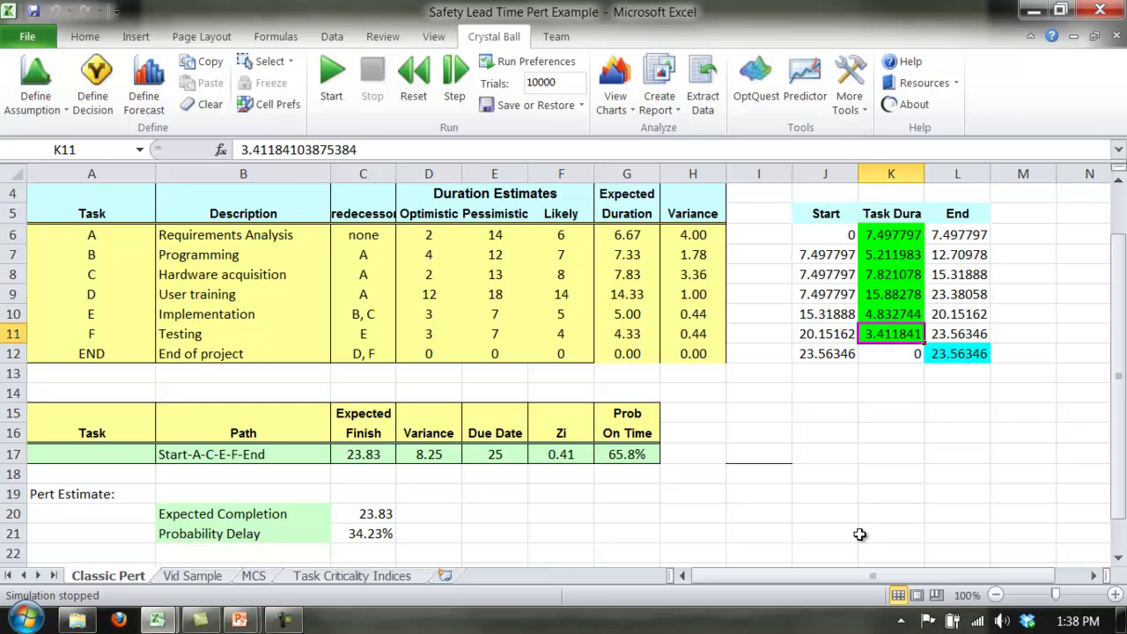
key("Right")
key("Down")
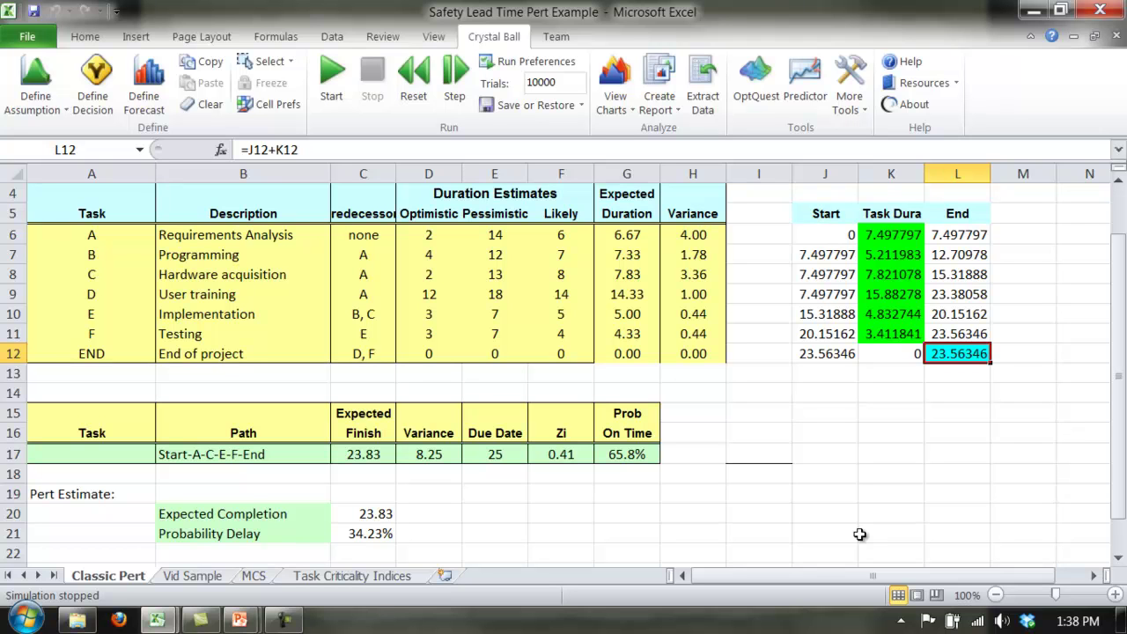
left_click(455, 81)
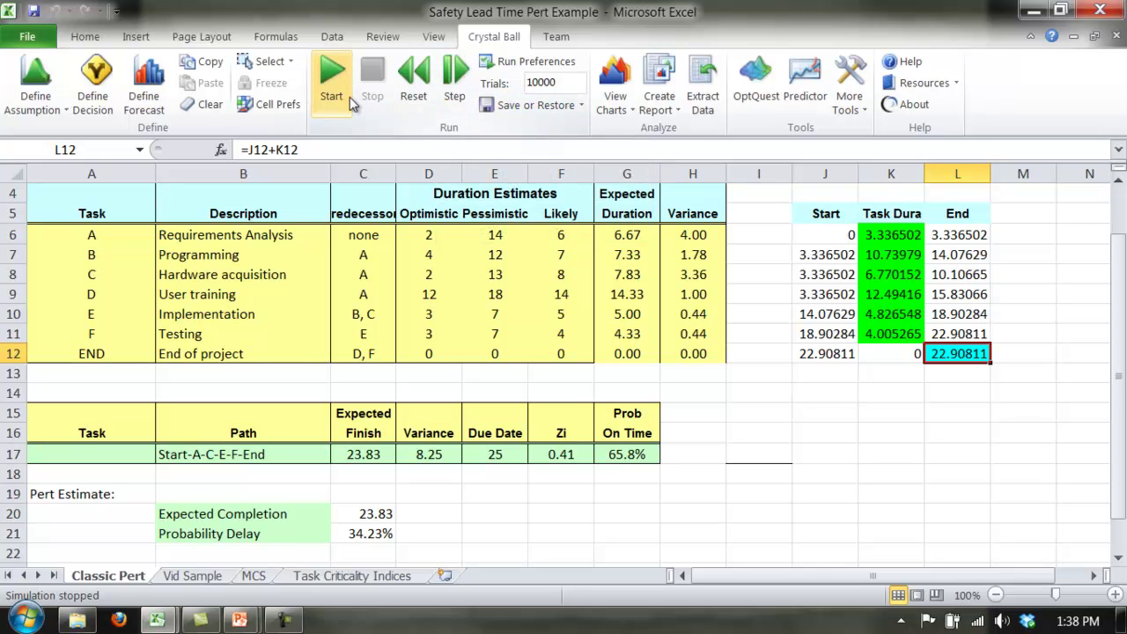
Step: Reset the simulation, clear all results, and run the full 10,000-trial simulation
left_click(416, 84)
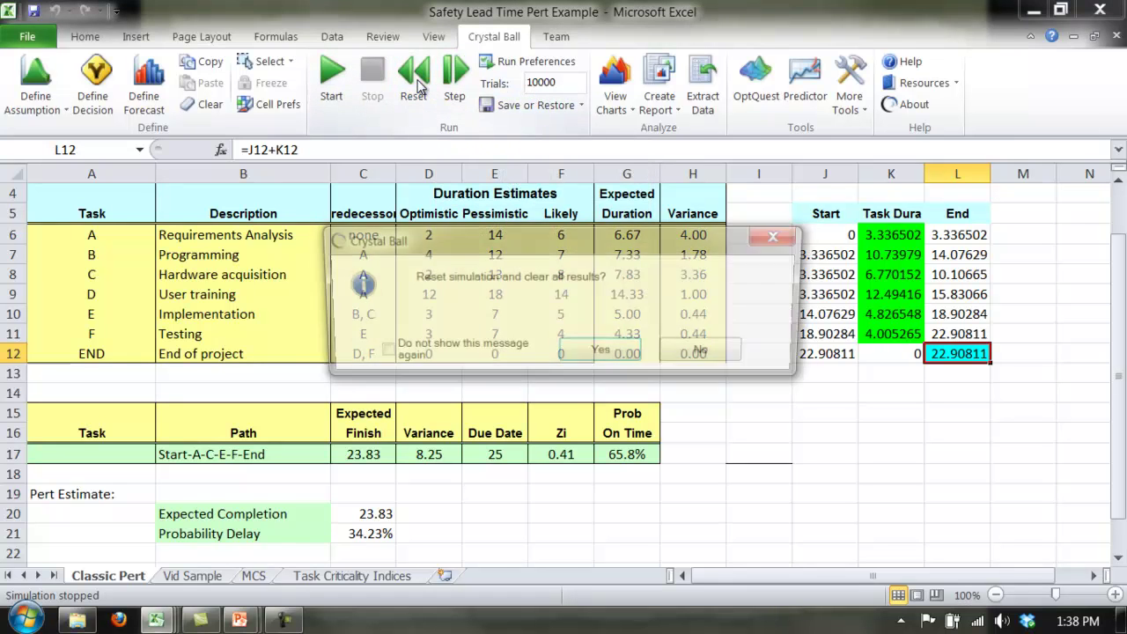
left_click(605, 351)
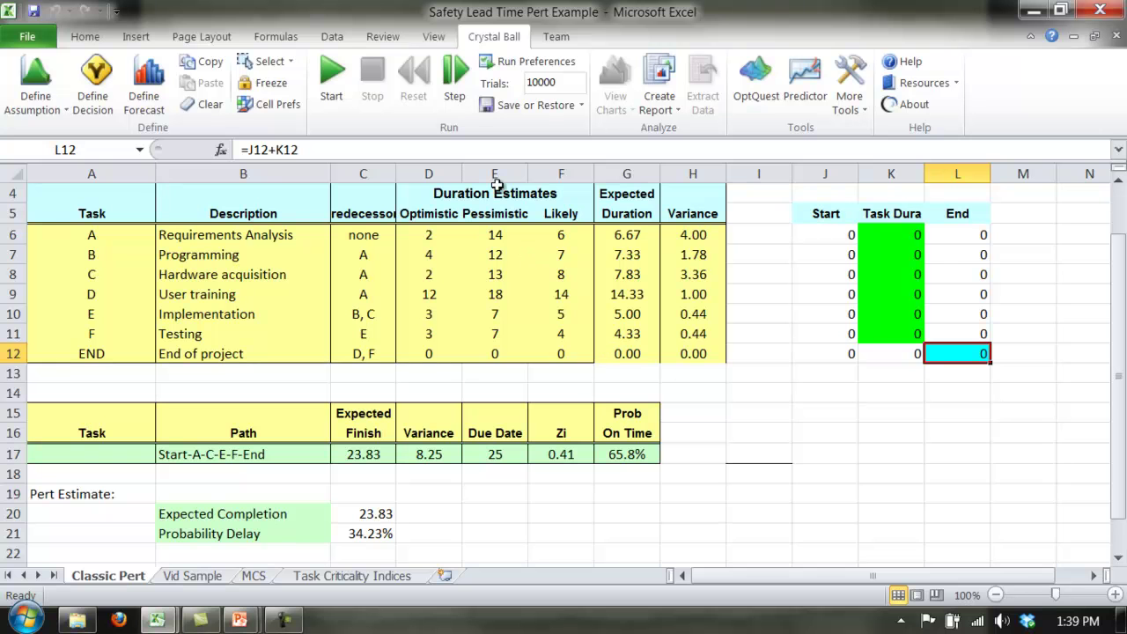
left_click(341, 92)
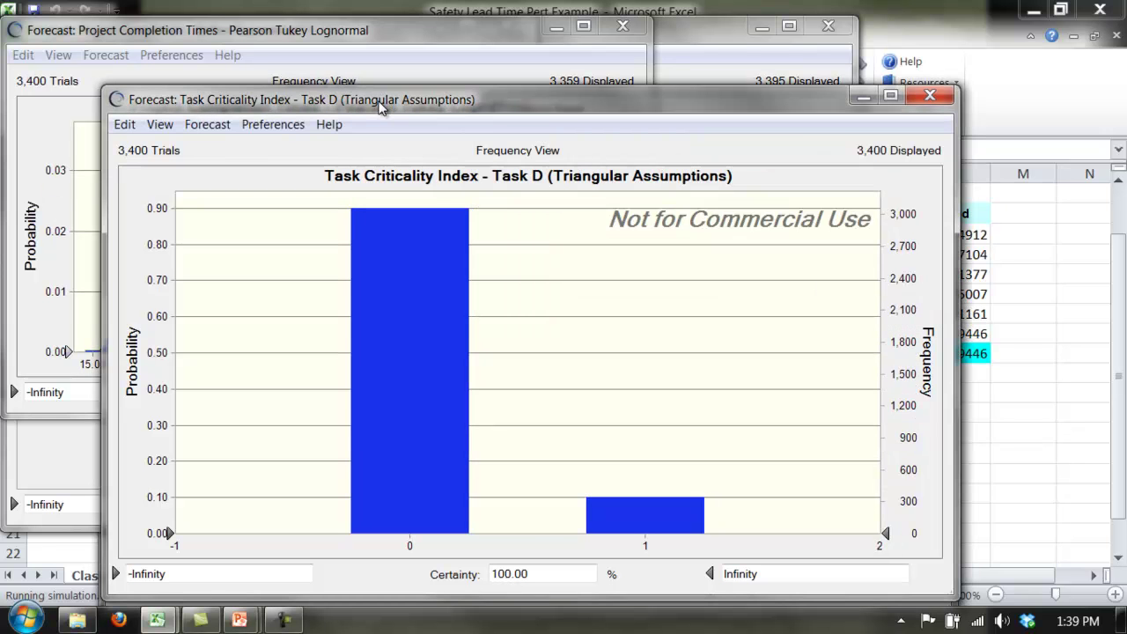
Step: Hide the Task D, Pearson Tukey, Shifted Exponential and Triangular forecasts so Pert Estimate is in front
left_click(864, 96)
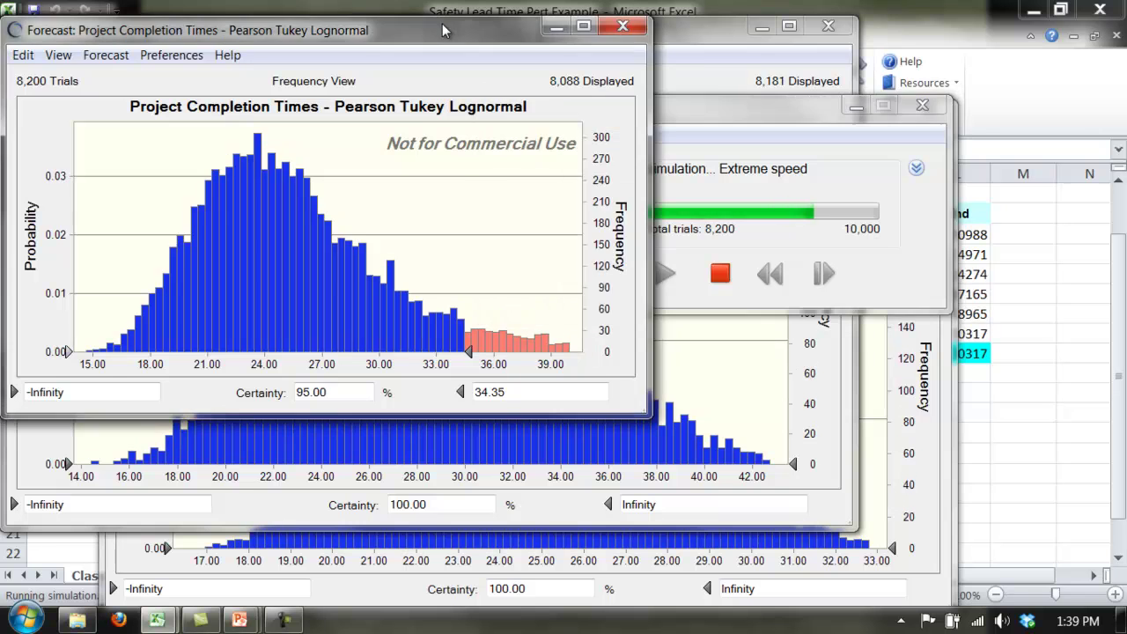
left_click(555, 33)
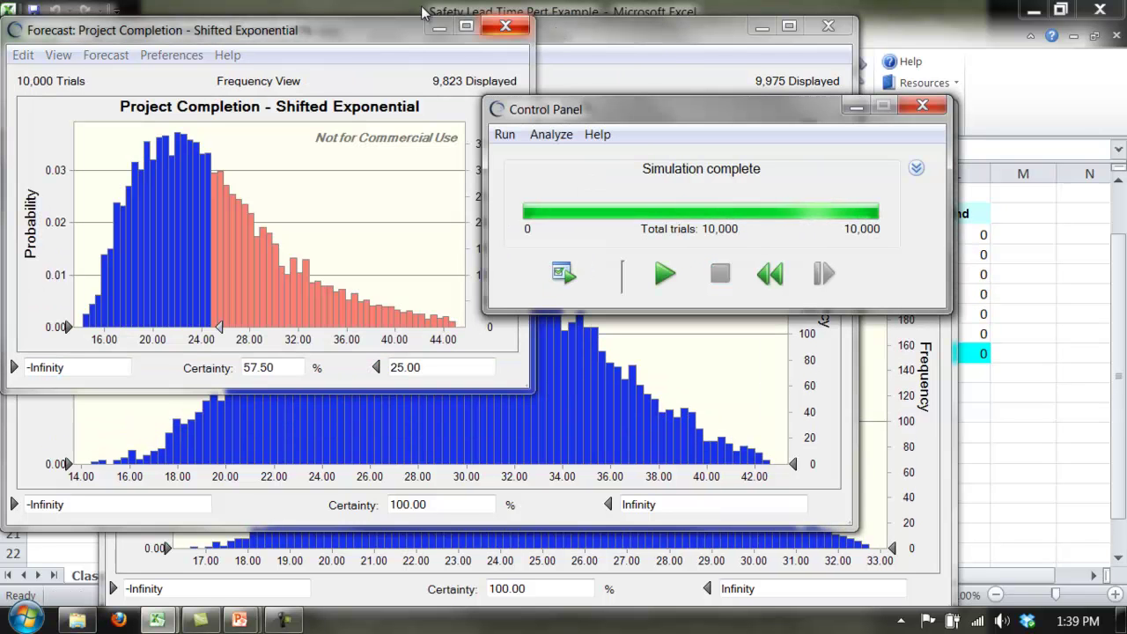
left_click(439, 29)
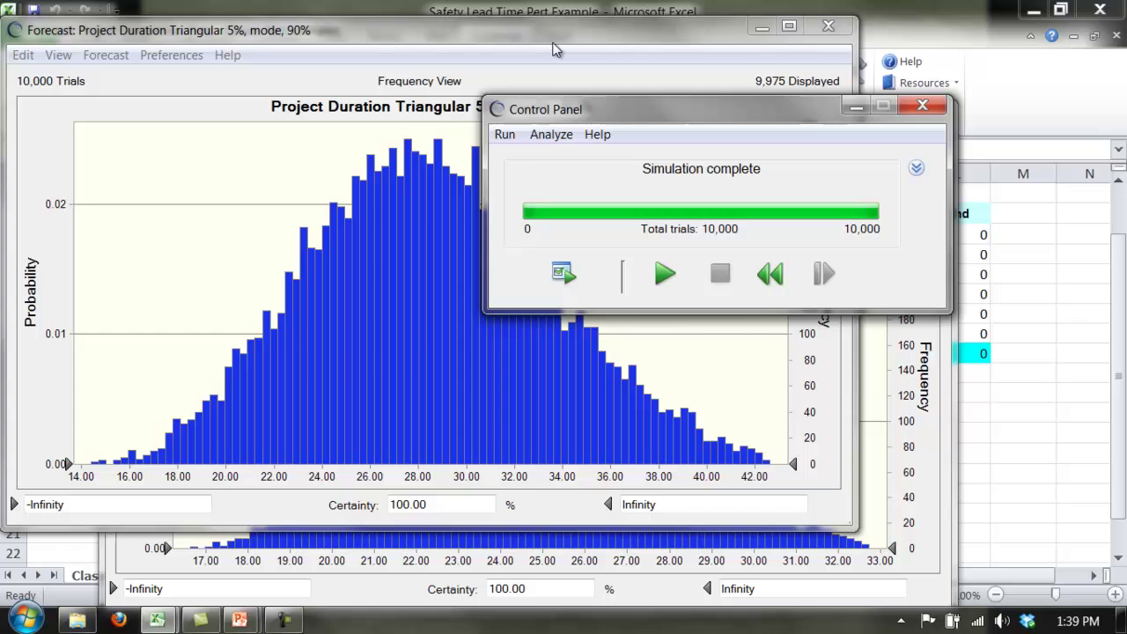
left_click(761, 27)
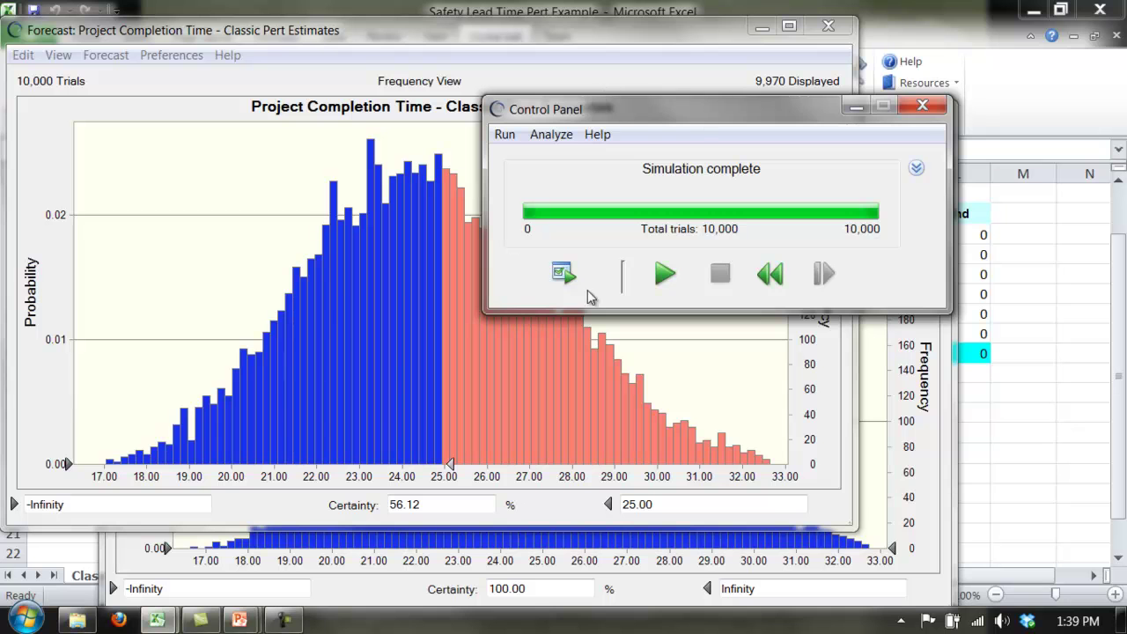
left_click(665, 593)
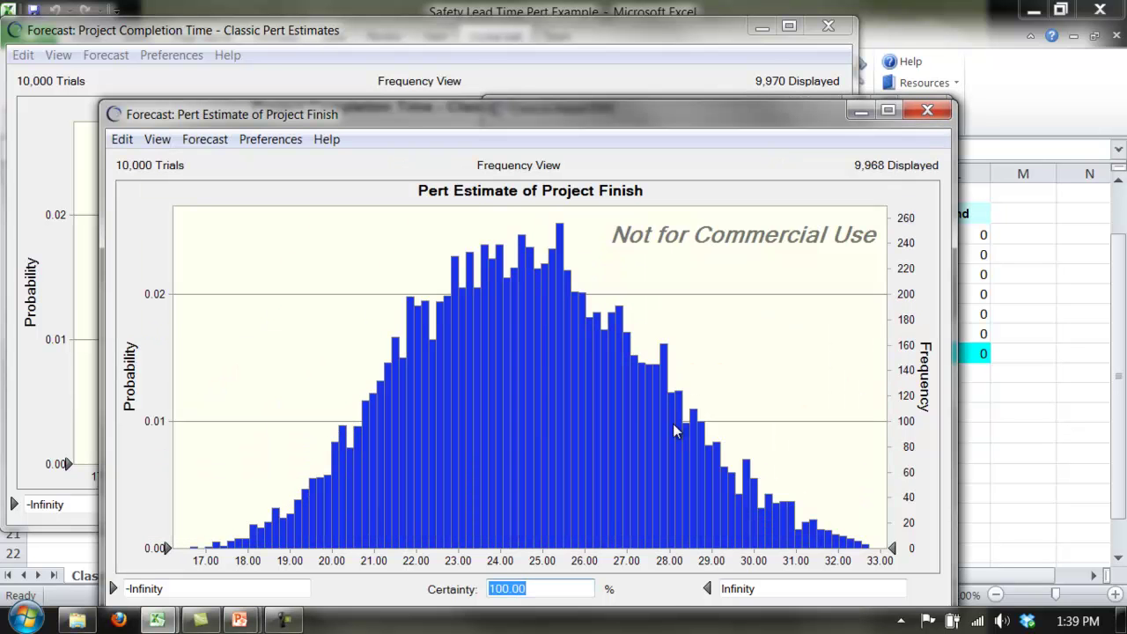
Step: Put away the Classic Pert chart, turn on the Mean marker line (24.68), and select the certainty bounds
left_click(762, 27)
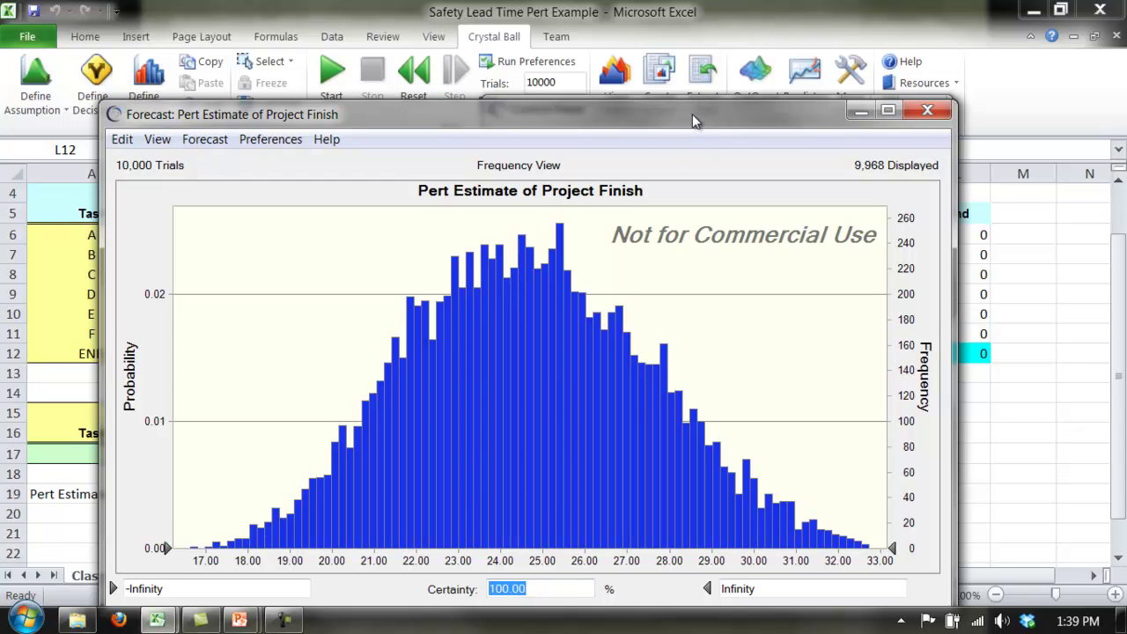
left_click_drag(693, 114, 678, 88)
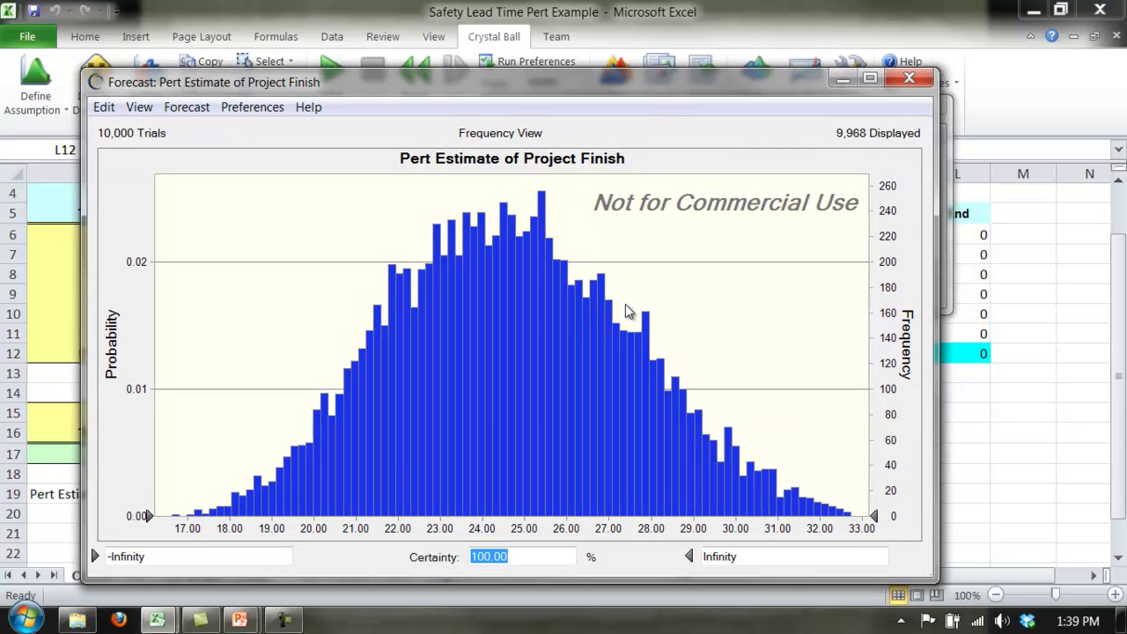
left_click(265, 113)
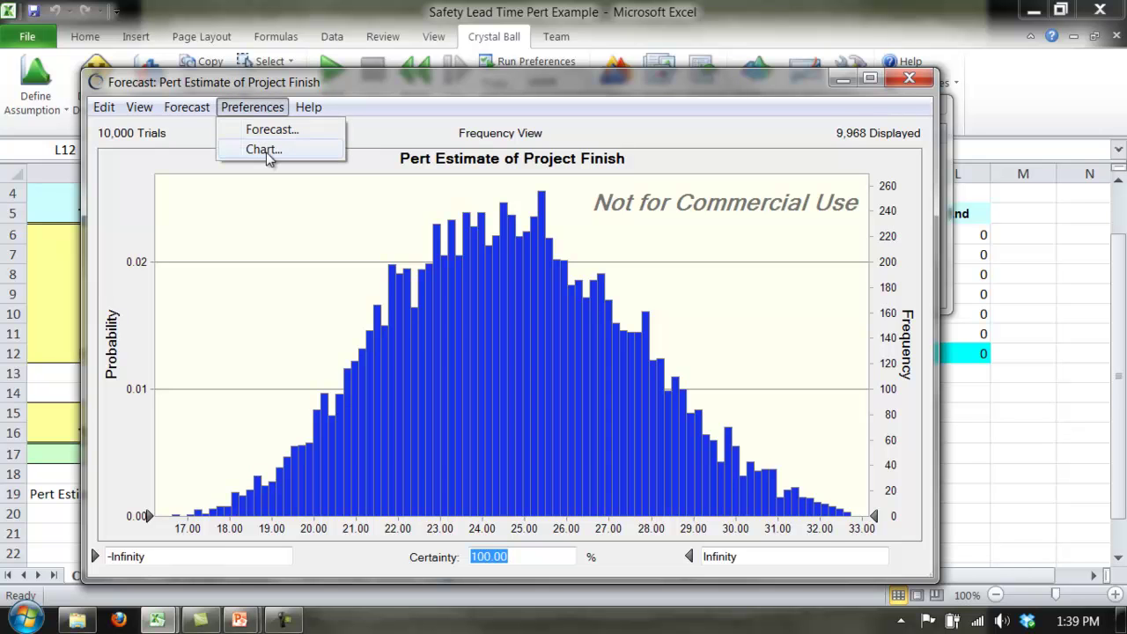
left_click(266, 152)
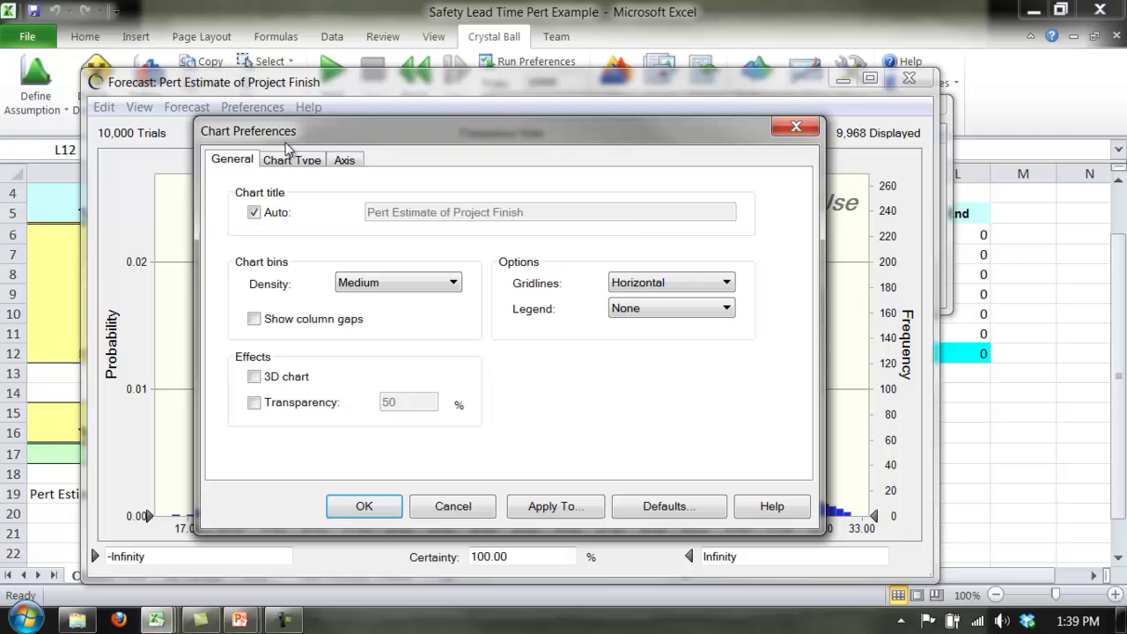
left_click(291, 160)
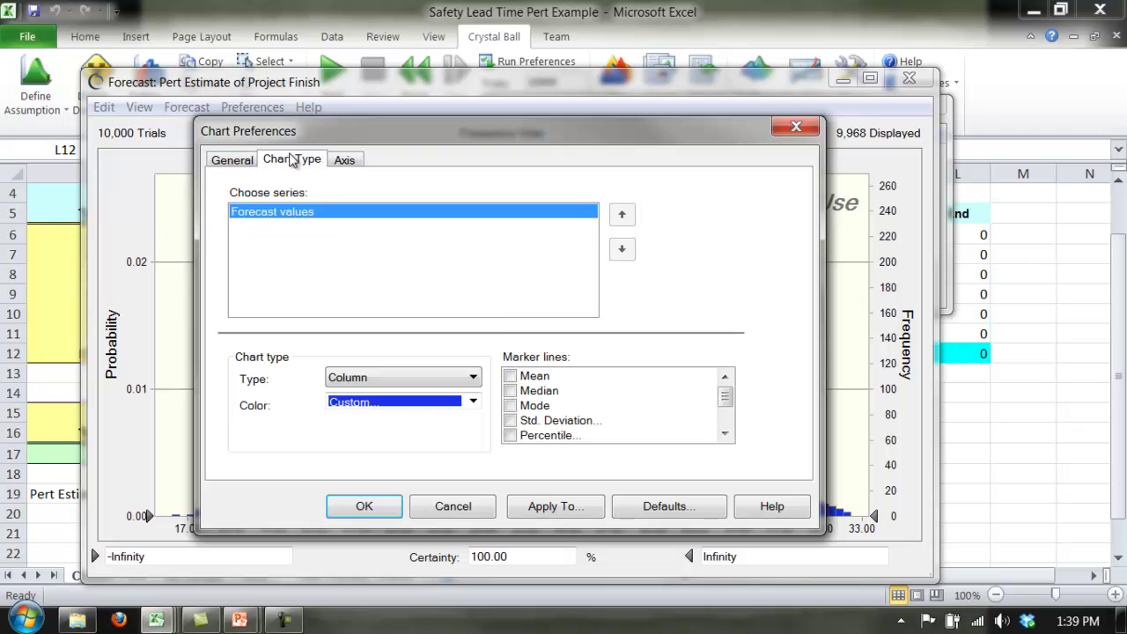
left_click(511, 377)
left_click(387, 507)
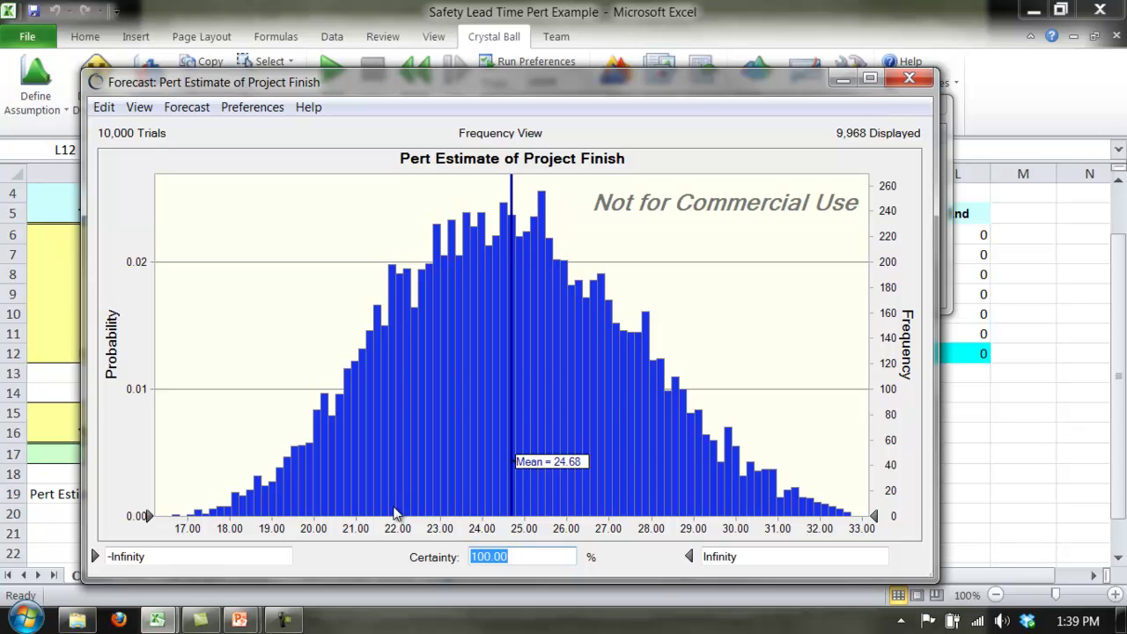
left_click(146, 515)
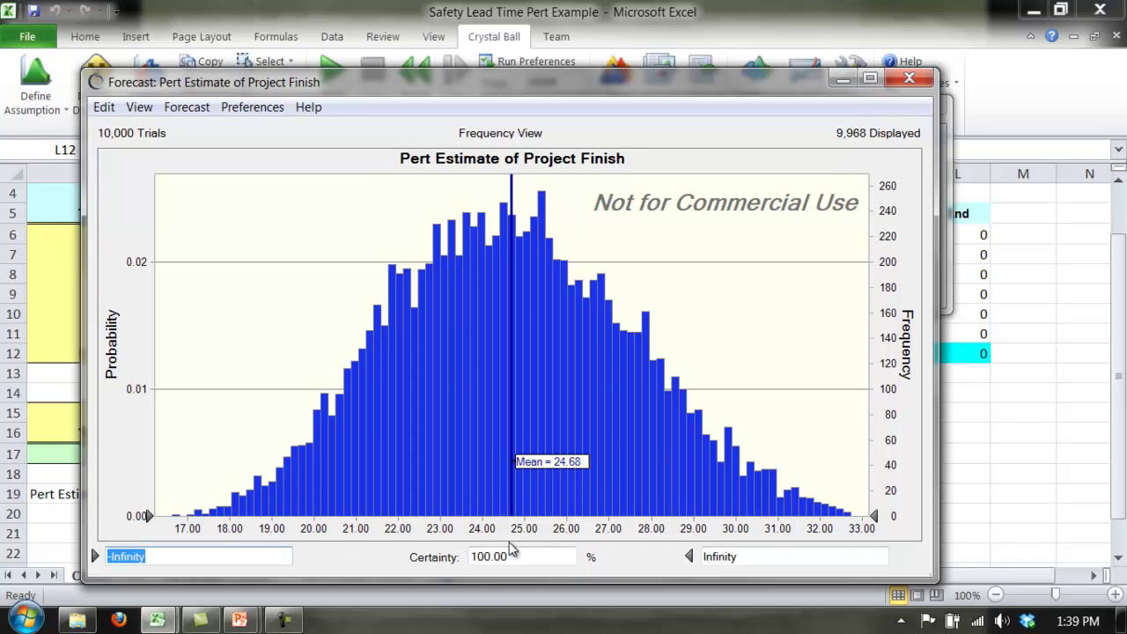
left_click(759, 556)
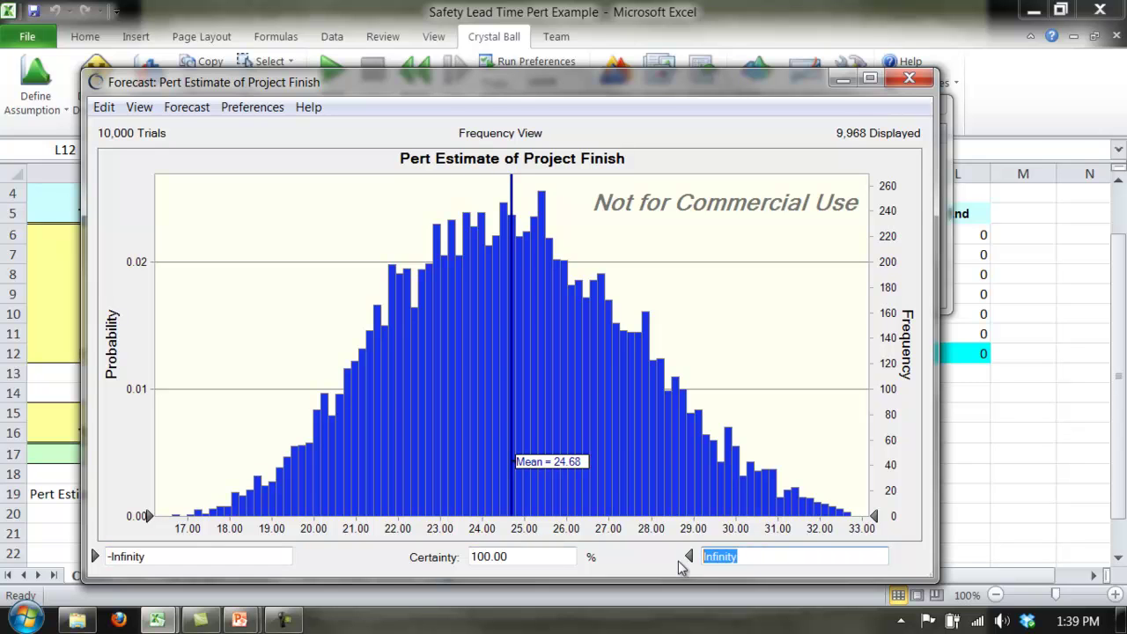
Step: Set the upper certainty bound to 25, giving 55.45% certainty
type("25")
key("Return")
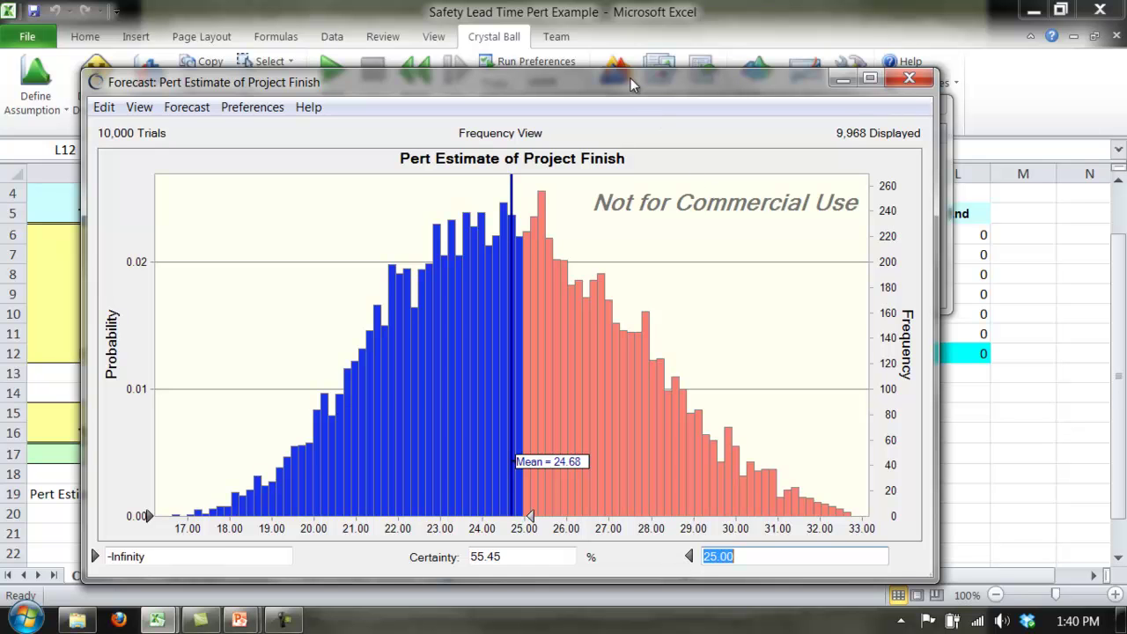
left_click_drag(631, 78, 668, 47)
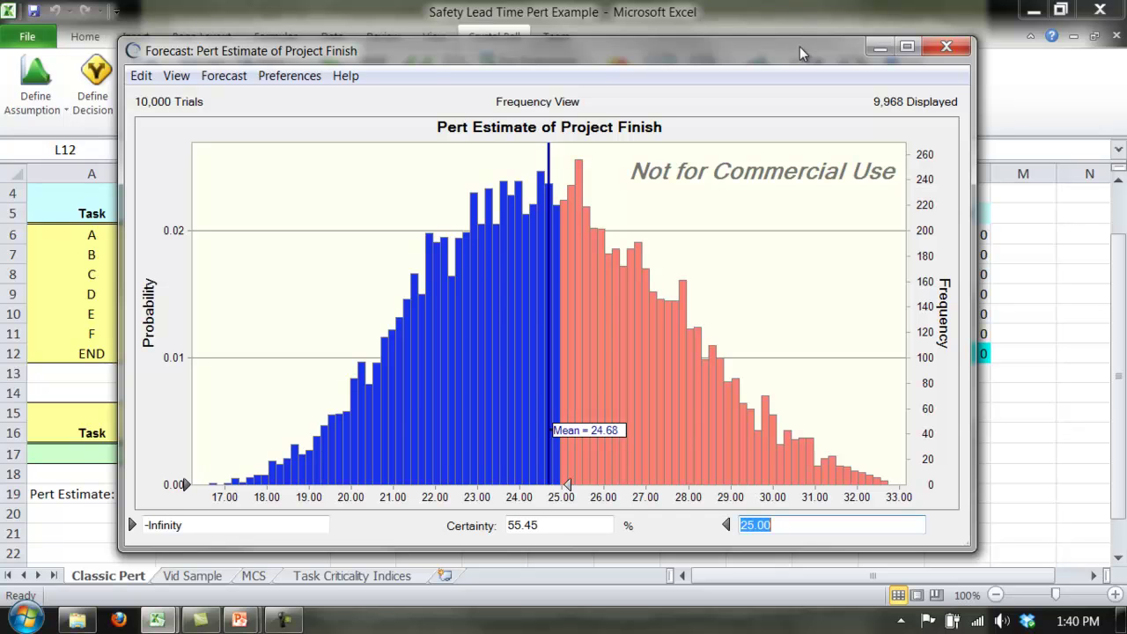
Step: Copy the forecast chart and close the forecast window
left_click(141, 76)
left_click(172, 103)
left_click(946, 47)
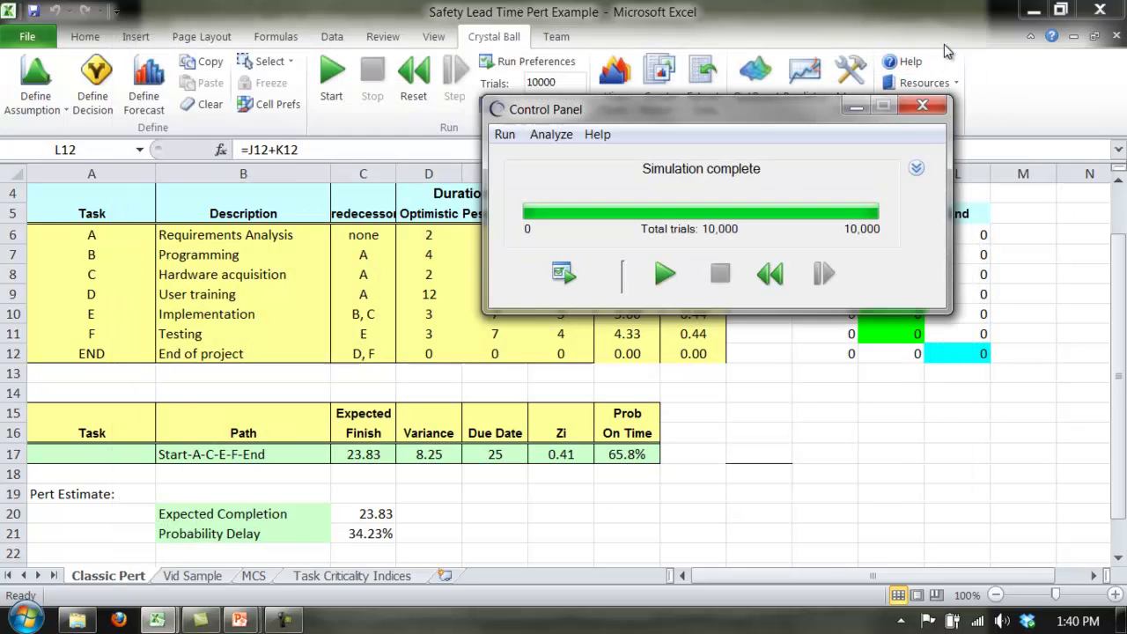
Step: Close the Control Panel and paste the copied chart at cell D19
left_click(922, 105)
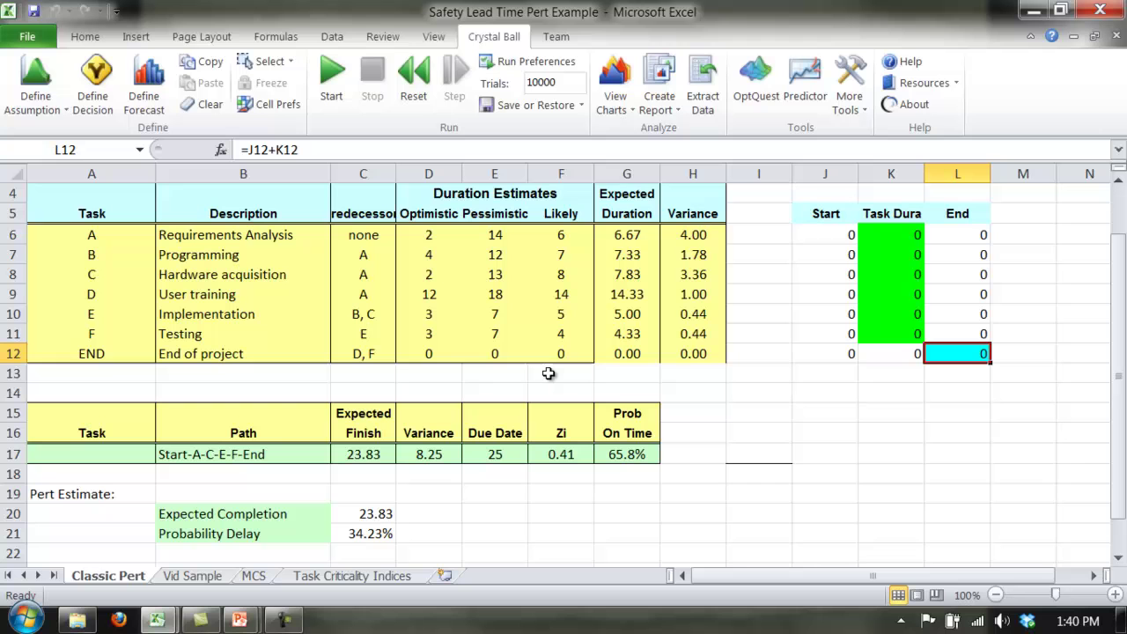
left_click(432, 490)
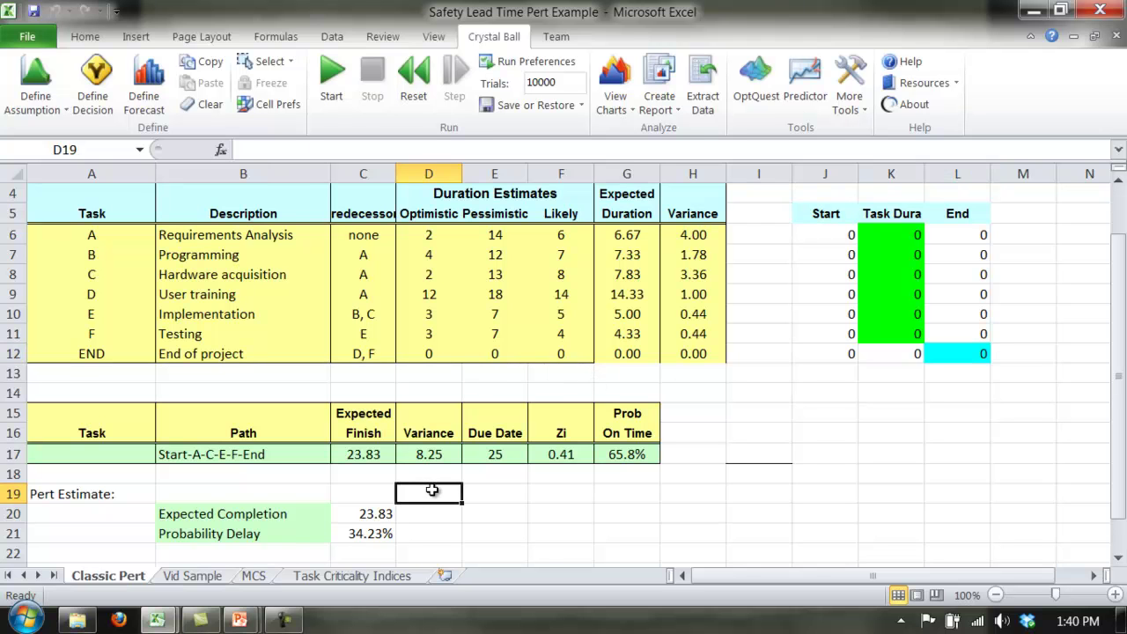
right_click(431, 490)
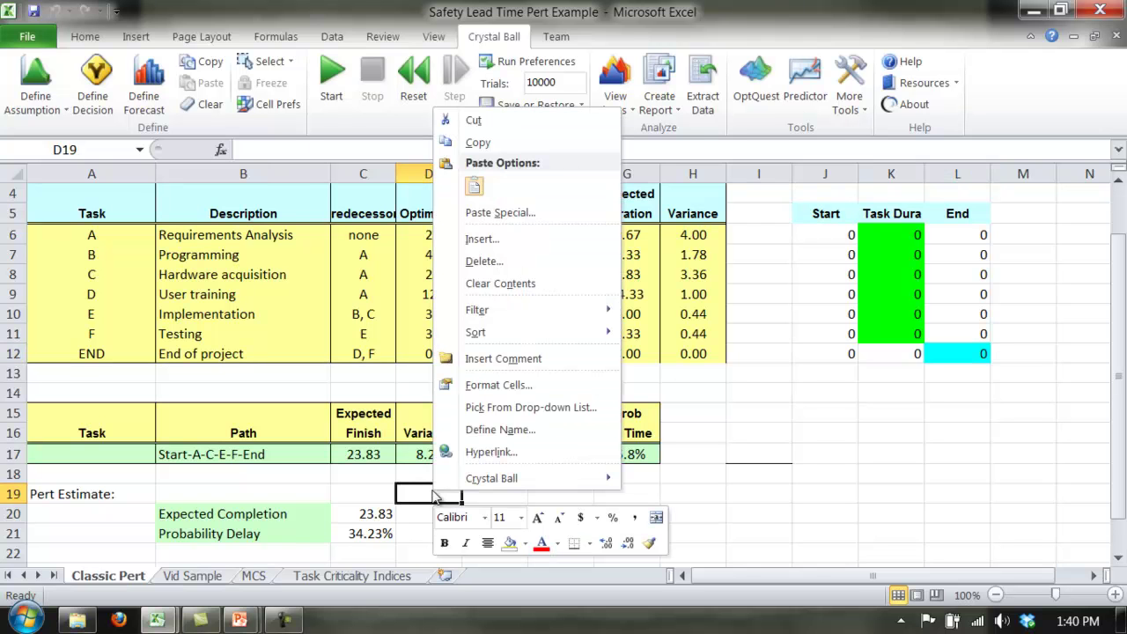
left_click(475, 189)
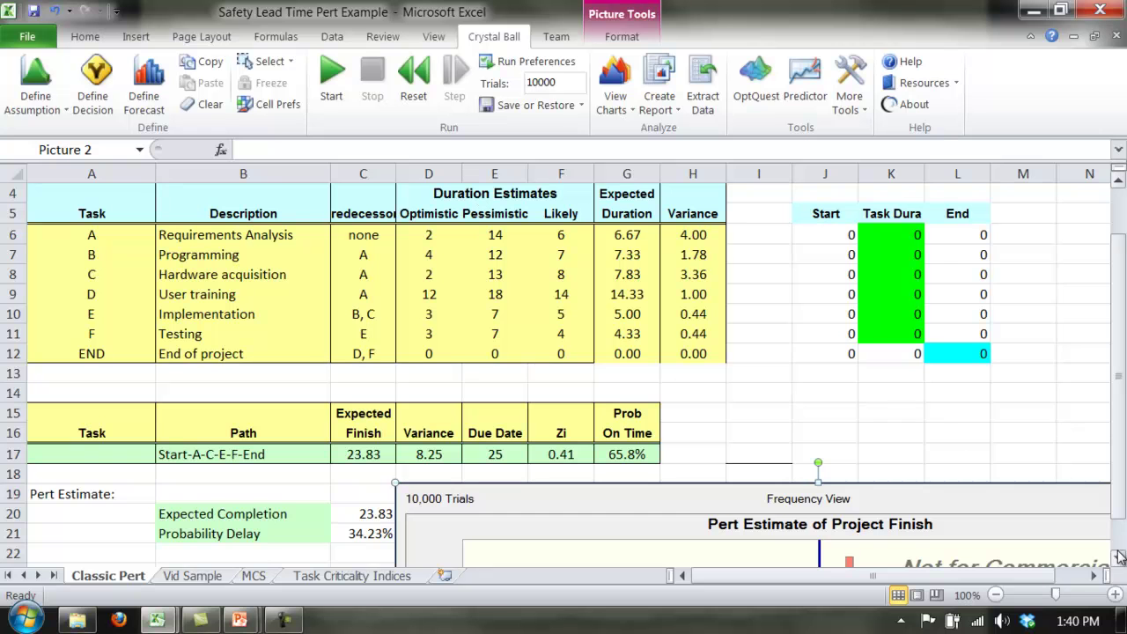
Step: Shrink the pasted chart picture and move it beside the Pert Estimate figures, around rows 18–30
left_click_drag(1118, 561, 1115, 569)
left_click(1094, 576)
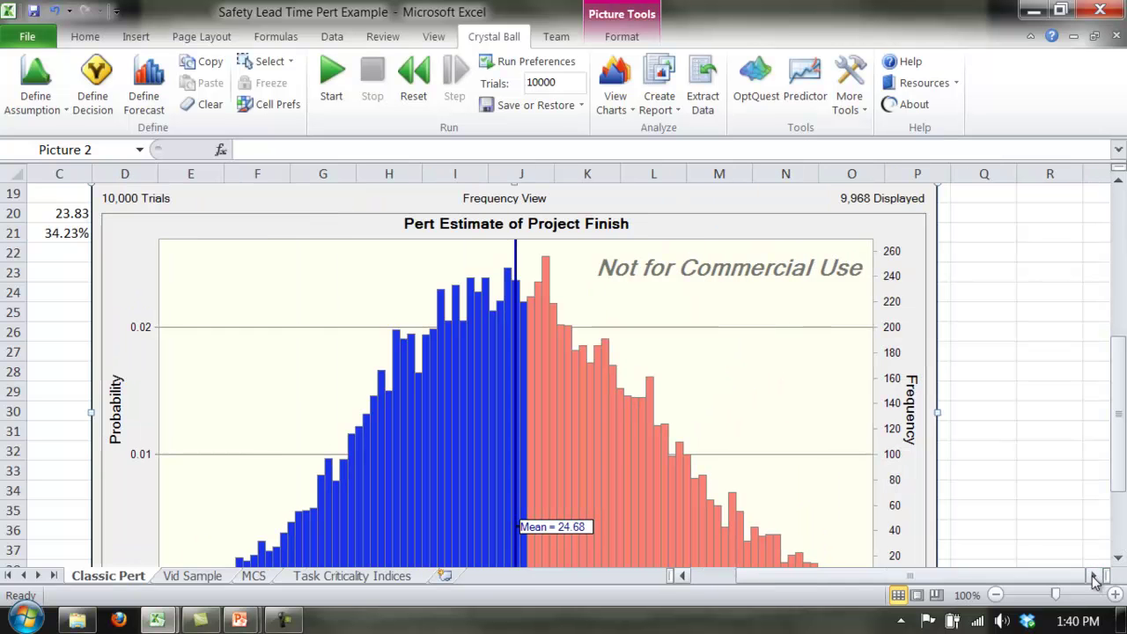
left_click_drag(1119, 562, 1121, 562)
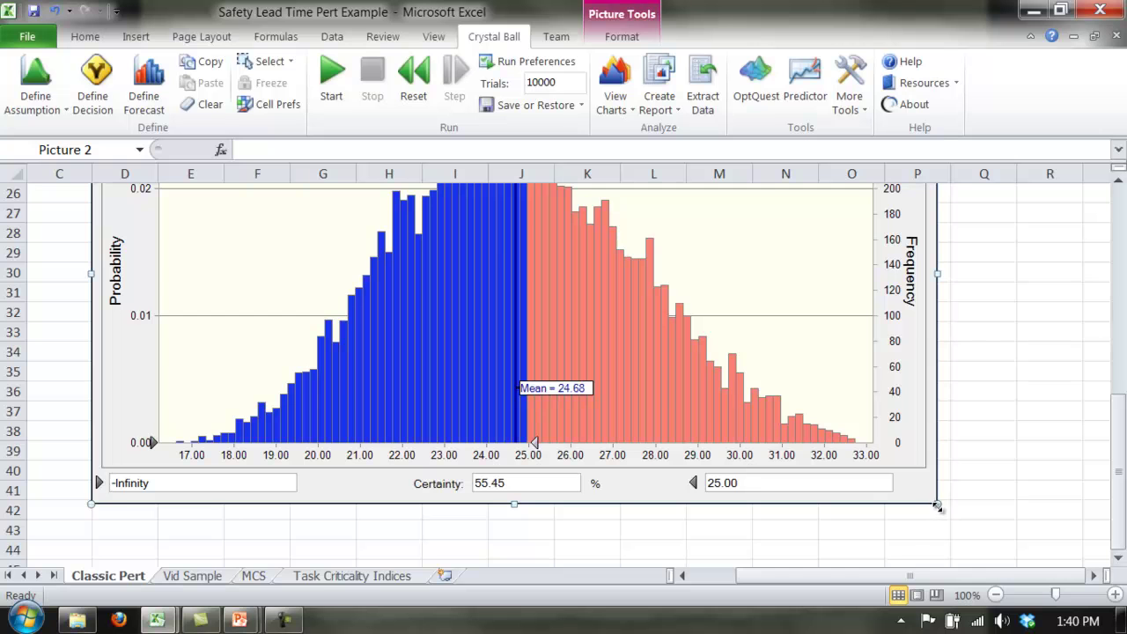
left_click_drag(937, 505, 531, 214)
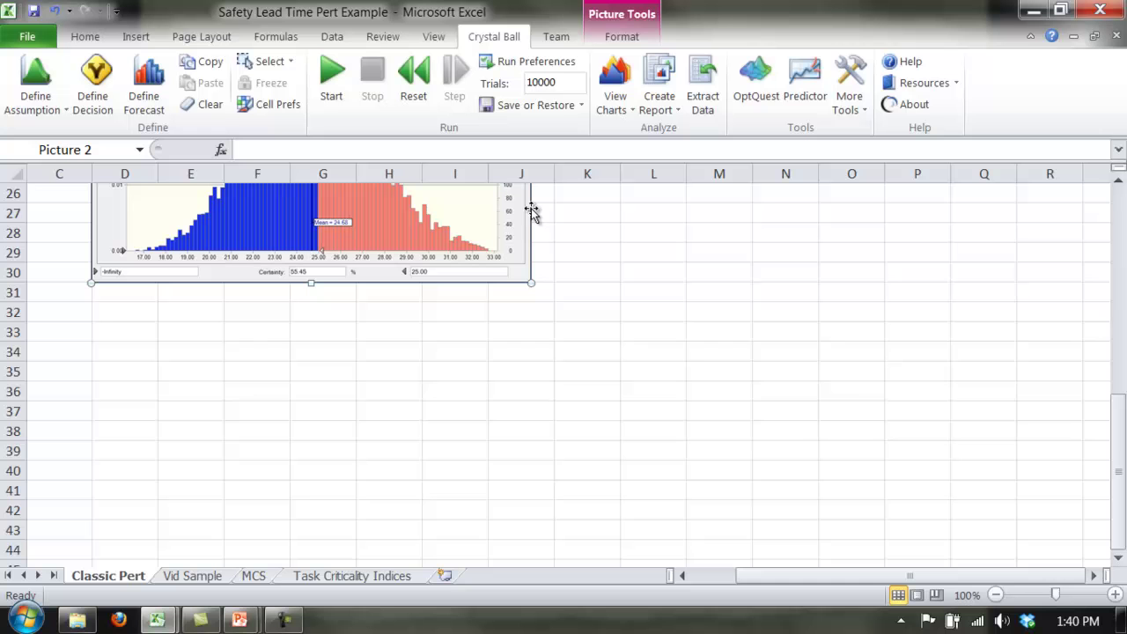
left_click_drag(1119, 182, 1119, 182)
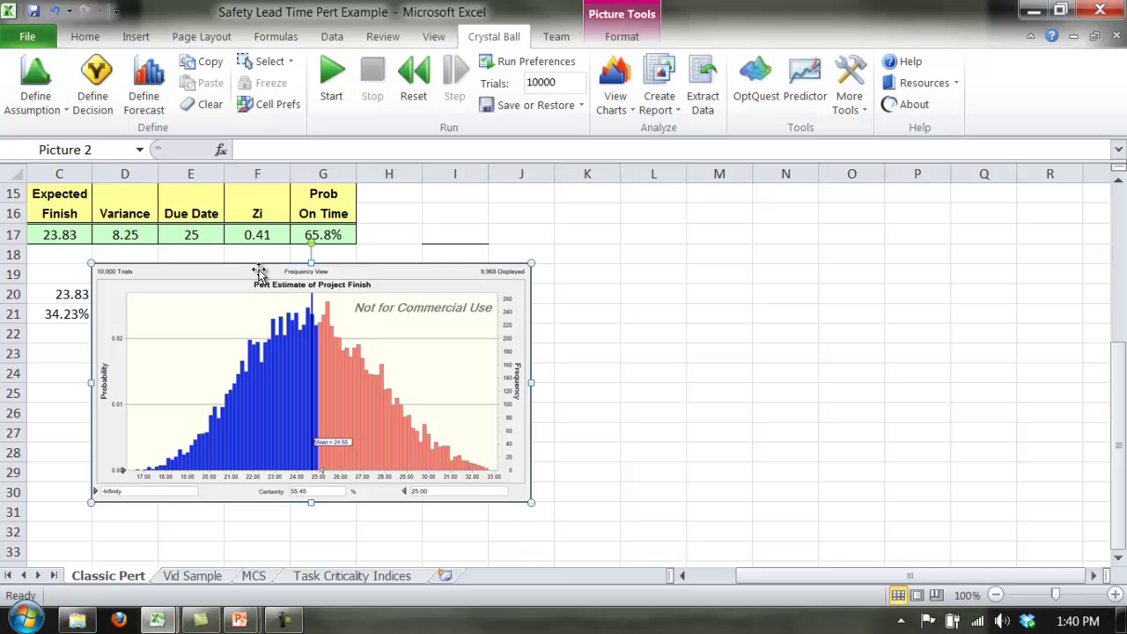
left_click_drag(258, 269, 271, 259)
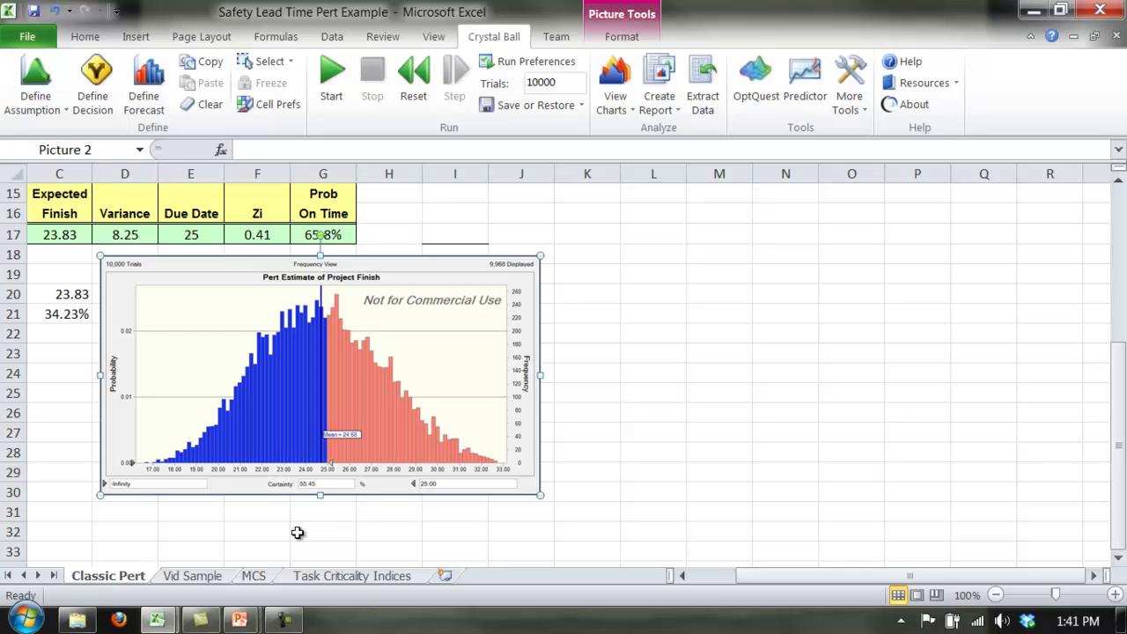
left_click(697, 578)
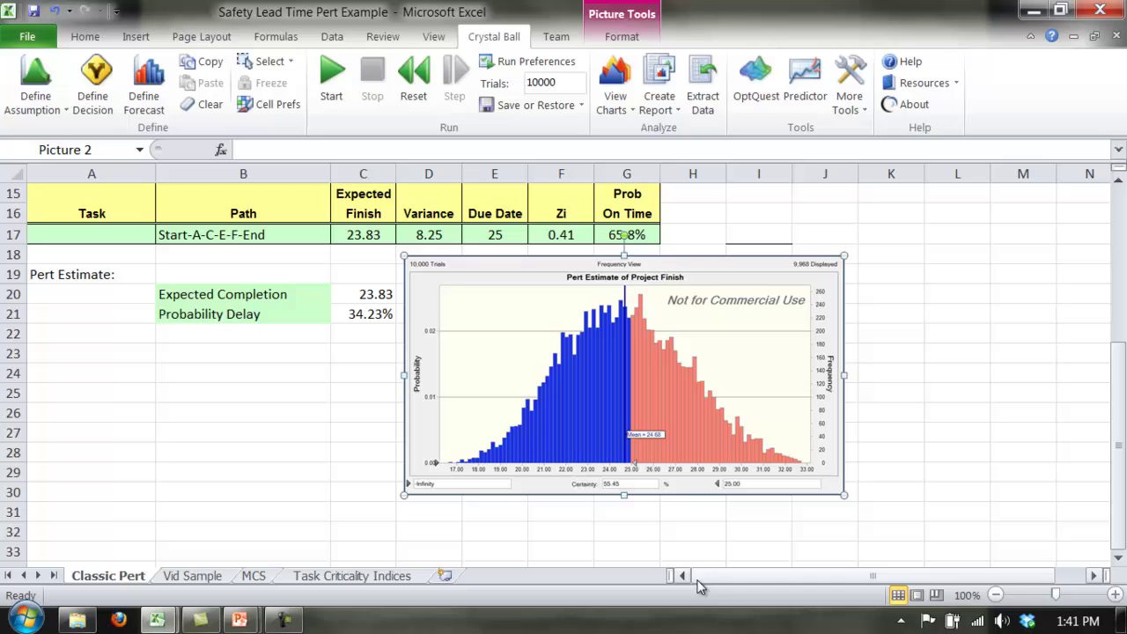
left_click(377, 315)
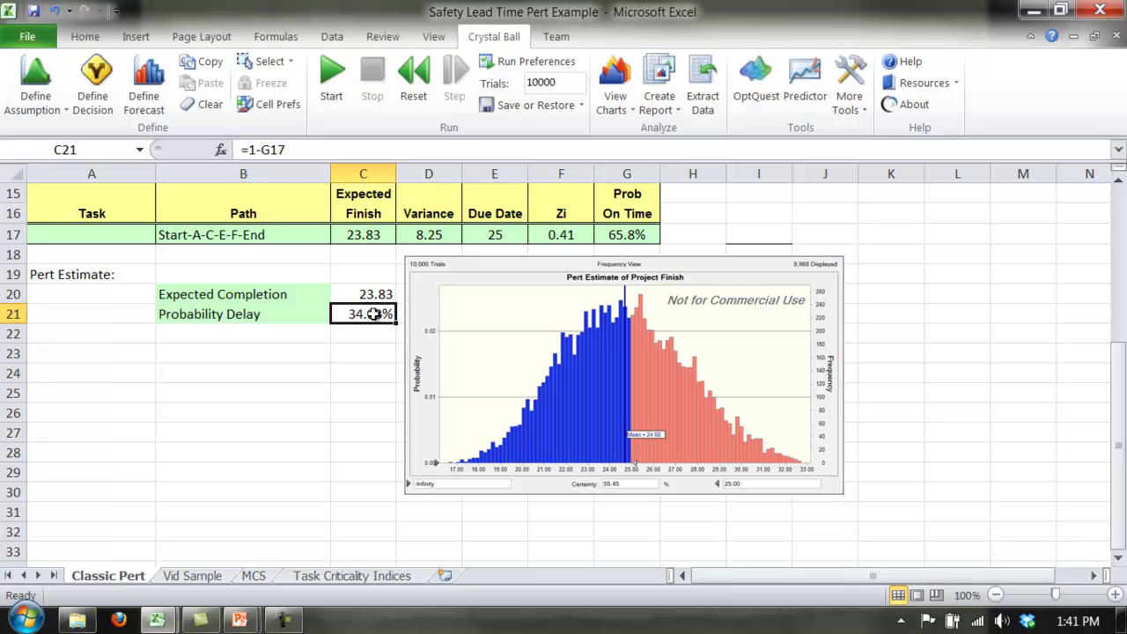